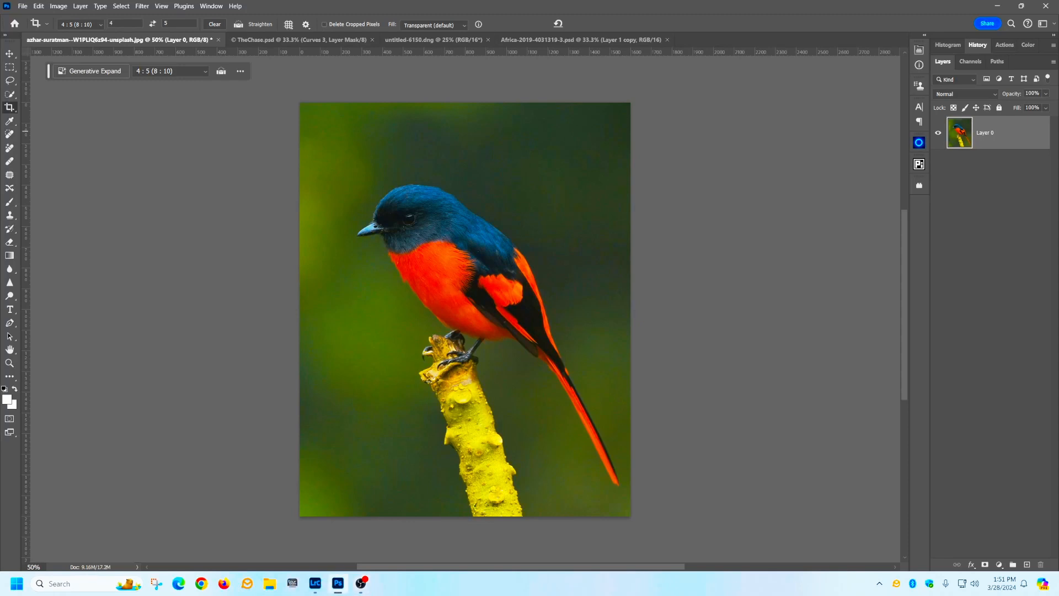
Duplicate Layer 0 and convert the copy to a smart object
left_click_drag(1010, 141, 1027, 565)
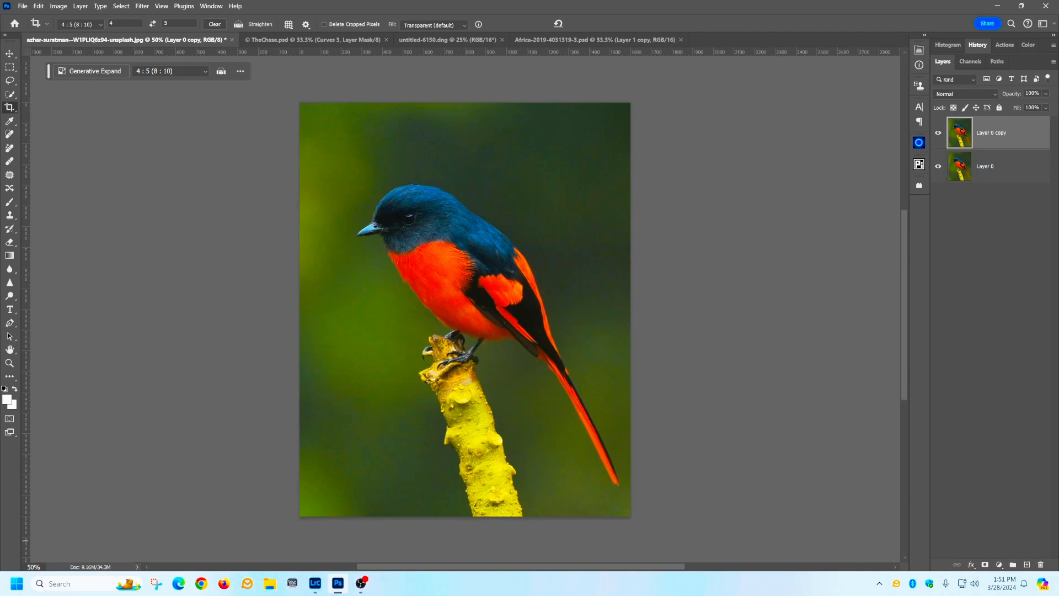
right_click(993, 139)
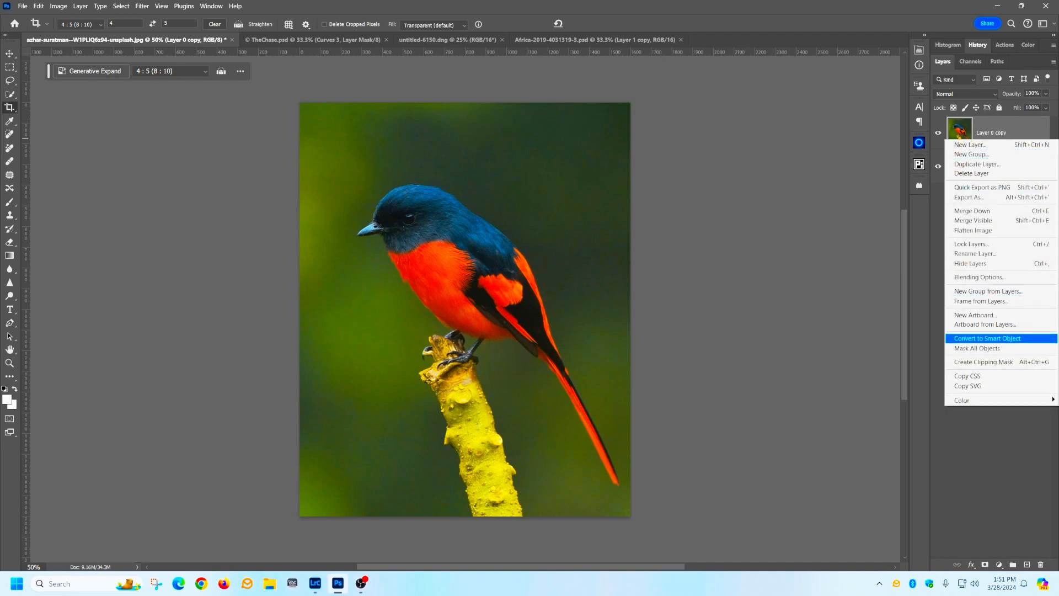
left_click(987, 338)
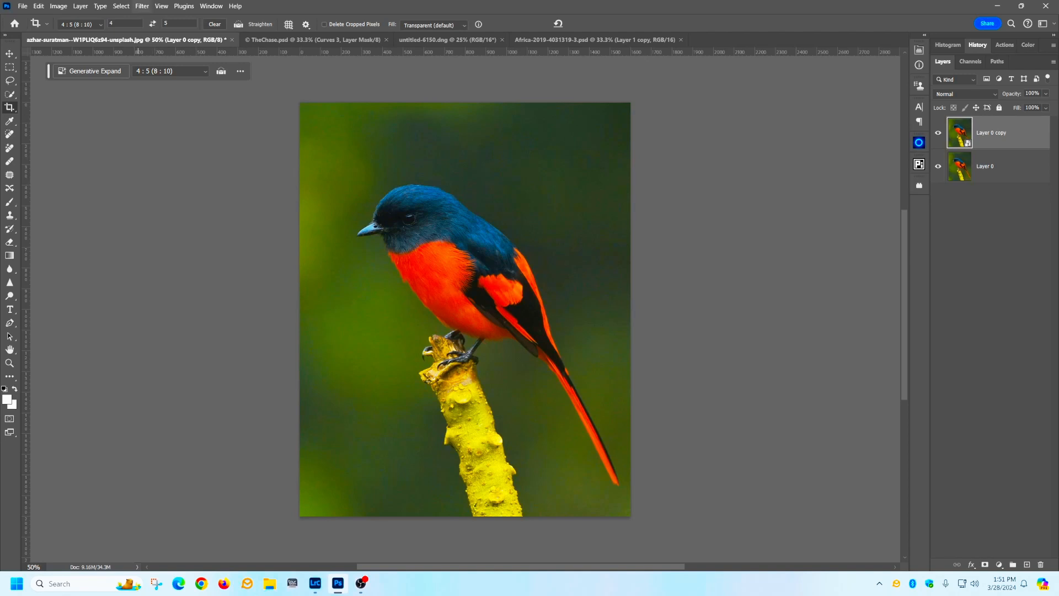
Start the Retouch4me Color Match filter on the smart object and set Blend to 102
left_click(142, 6)
mouse_move(165, 236)
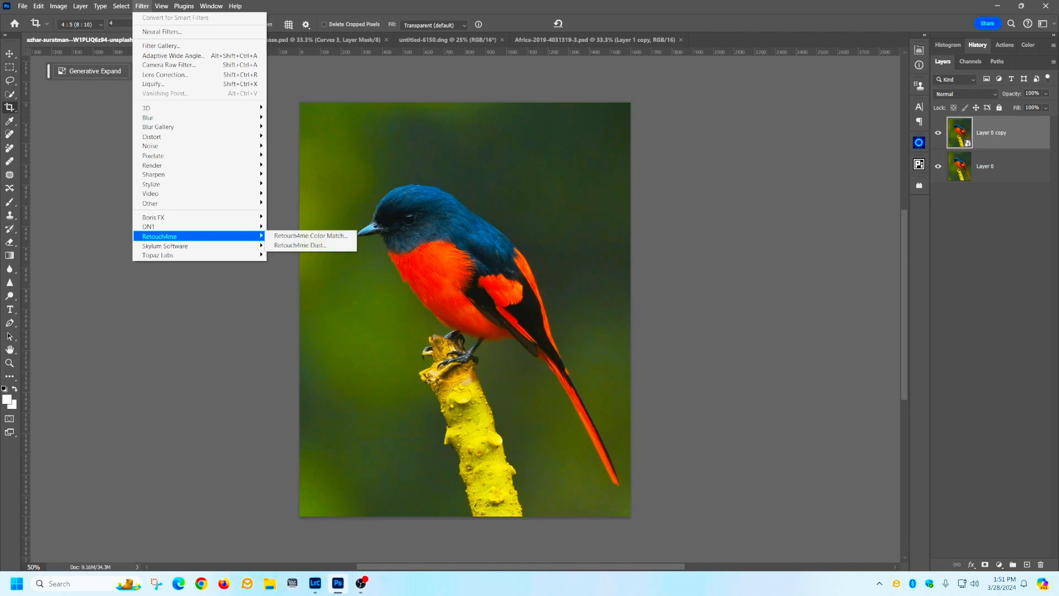
left_click(310, 236)
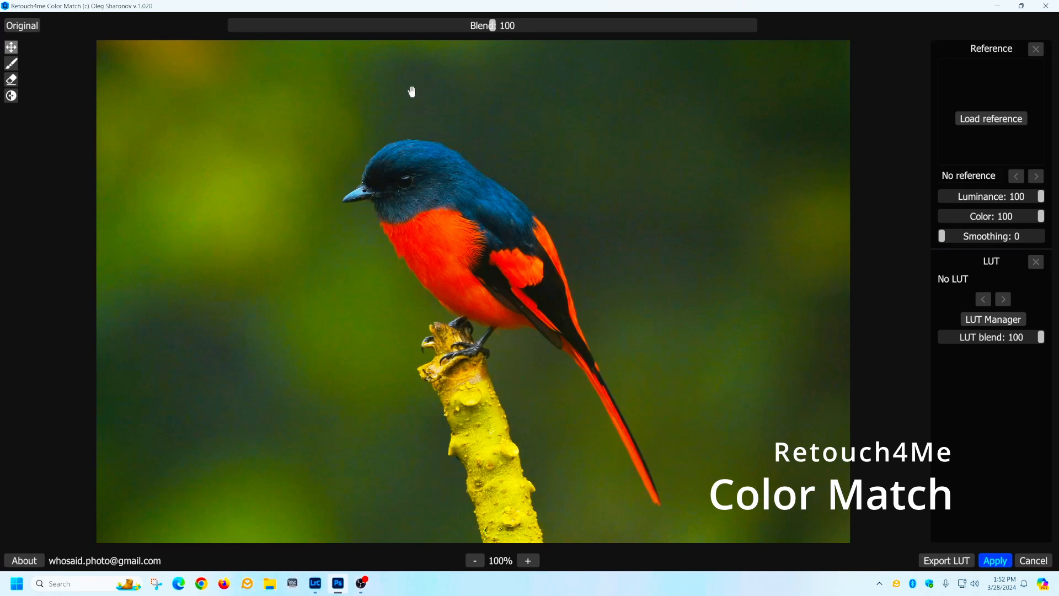
mouse_move(492, 26)
left_mouse_down()
mouse_move(246, 25)
mouse_move(582, 25)
mouse_move(498, 25)
left_mouse_up()
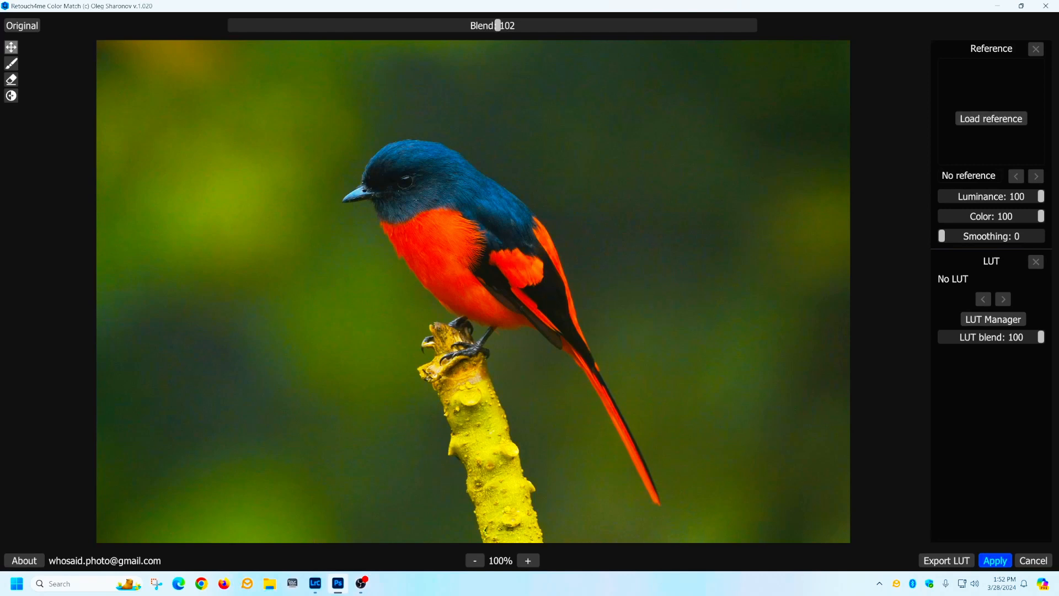
Look over the reference images and LUT files in the Pictures > Testing > ColourMatch folder in File Explorer
left_click(270, 583)
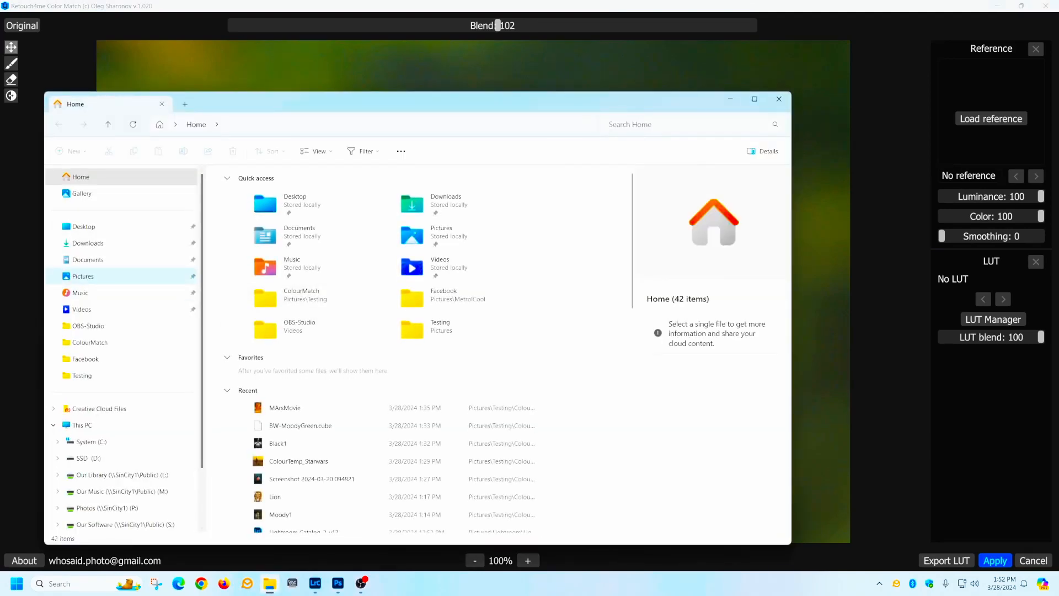
left_click(83, 276)
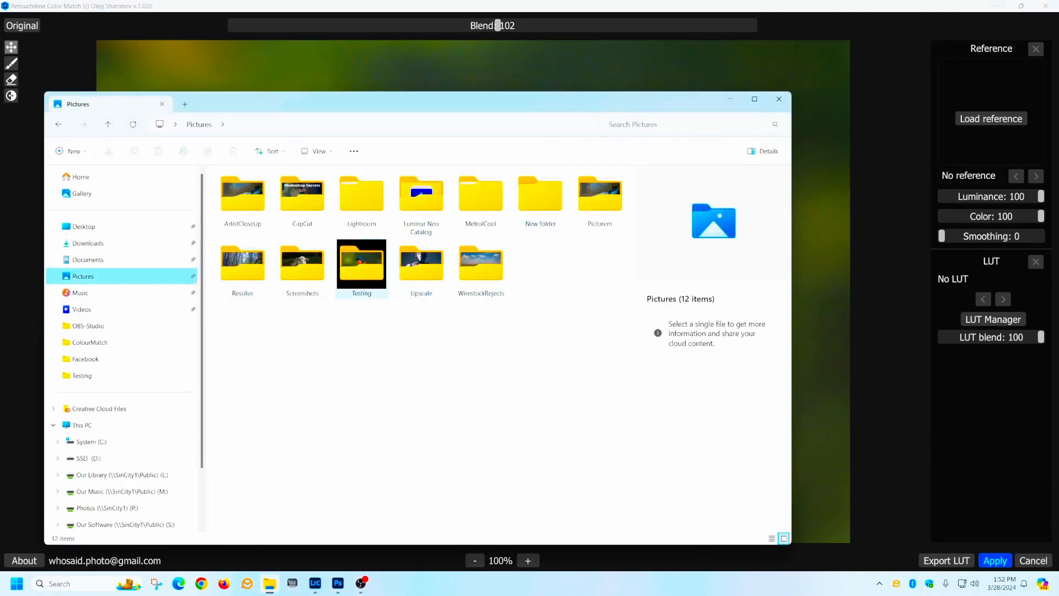
double_click(361, 263)
double_click(243, 196)
left_click_drag(247, 332, 602, 189)
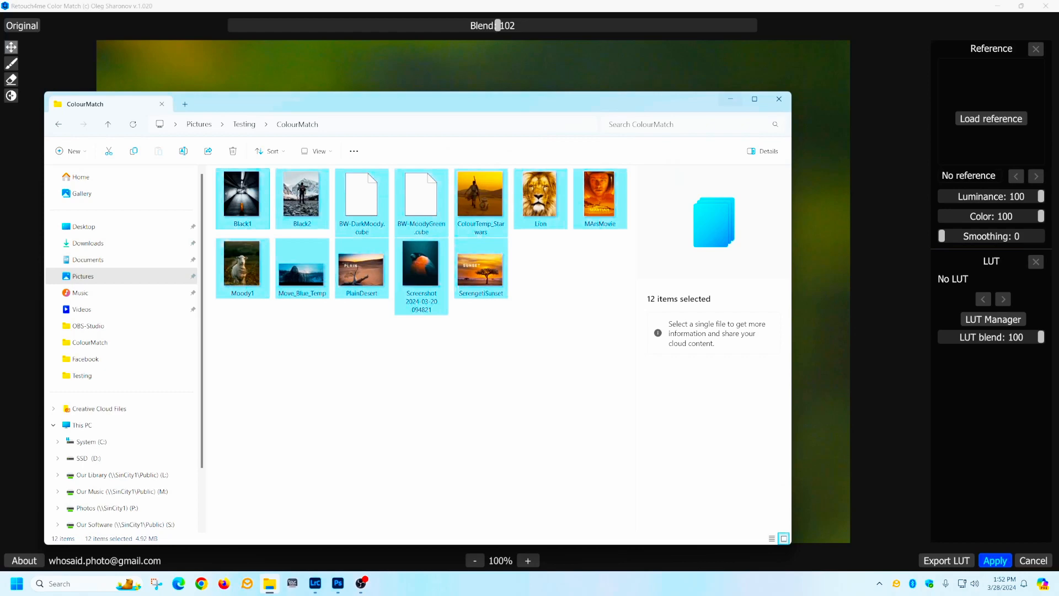
left_click(730, 99)
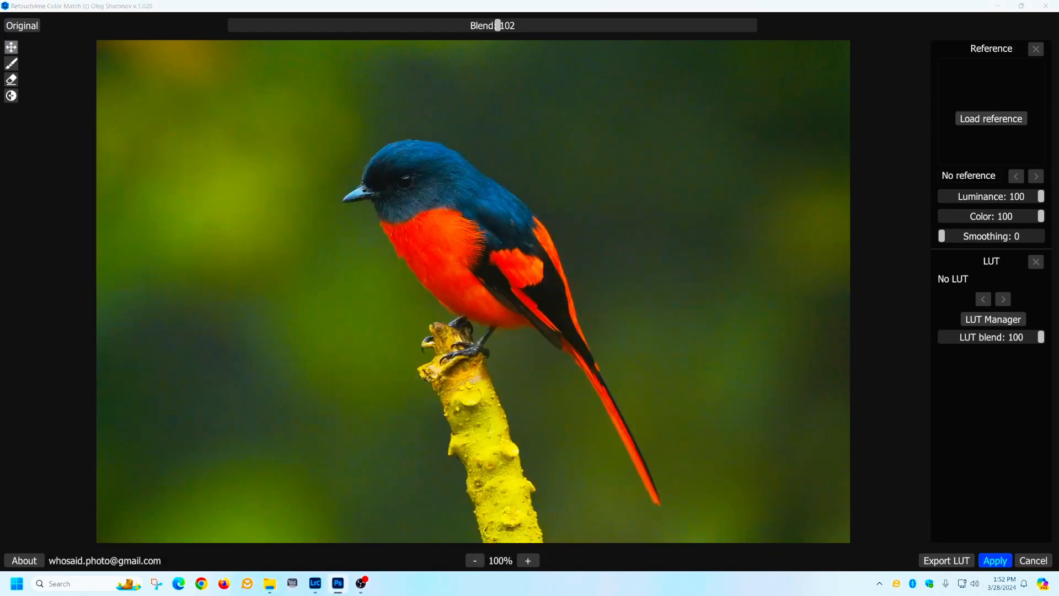
left_click(991, 118)
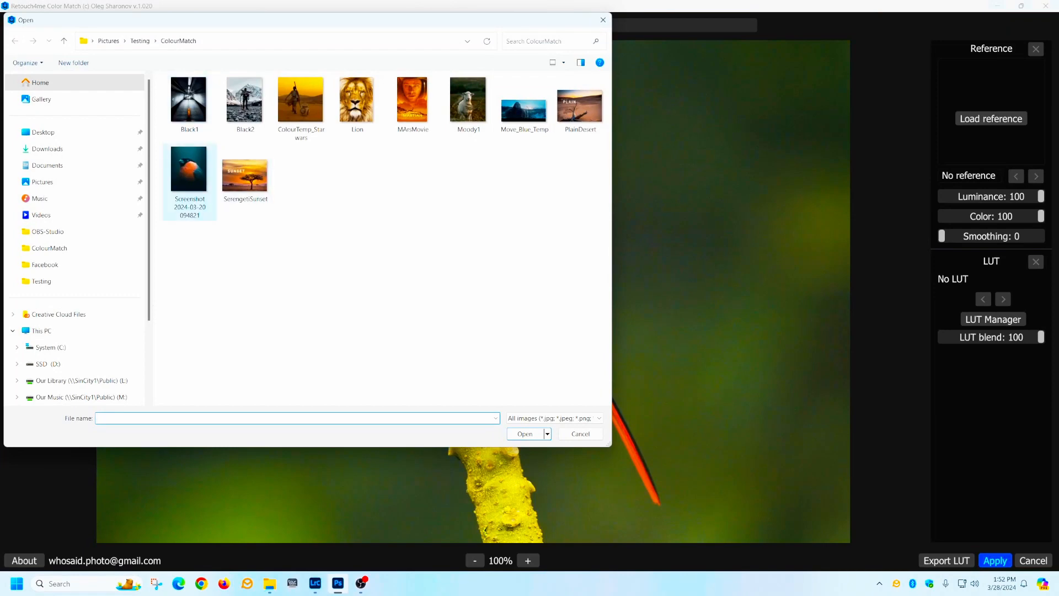
left_click(189, 179)
left_click(524, 434)
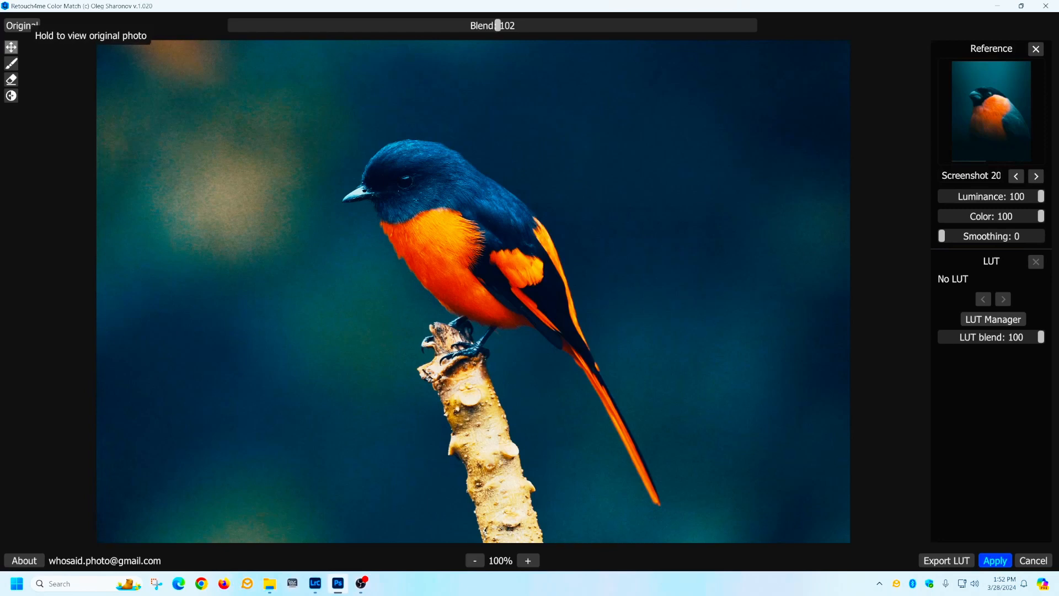
left_click(36, 25)
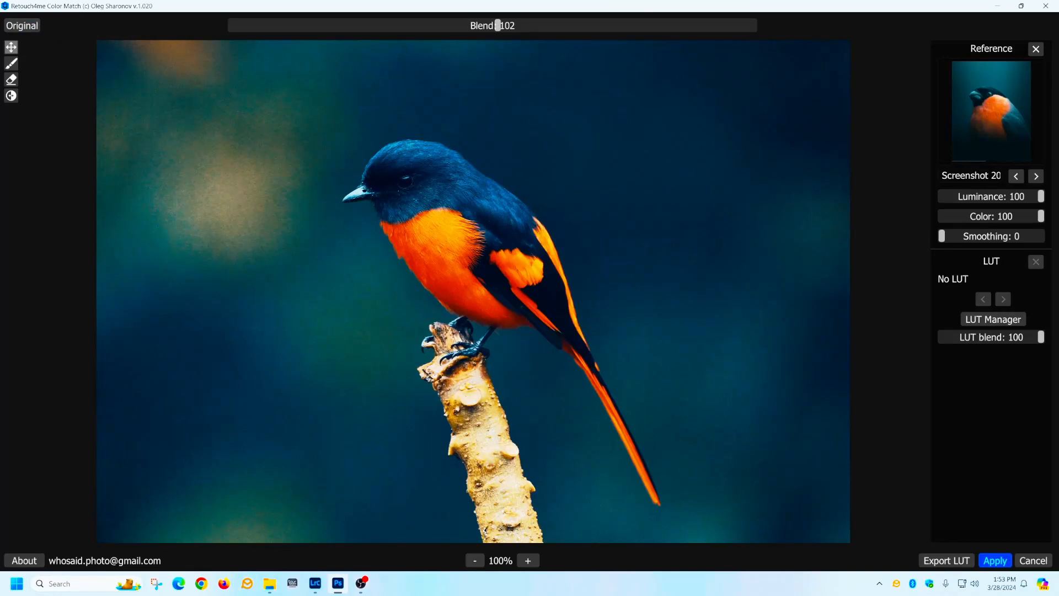
Set Luminance to 66, Color to 58 and Smoothing to 28, and apply the color match
left_click_drag(1040, 197, 999, 217)
left_click_drag(942, 236, 969, 236)
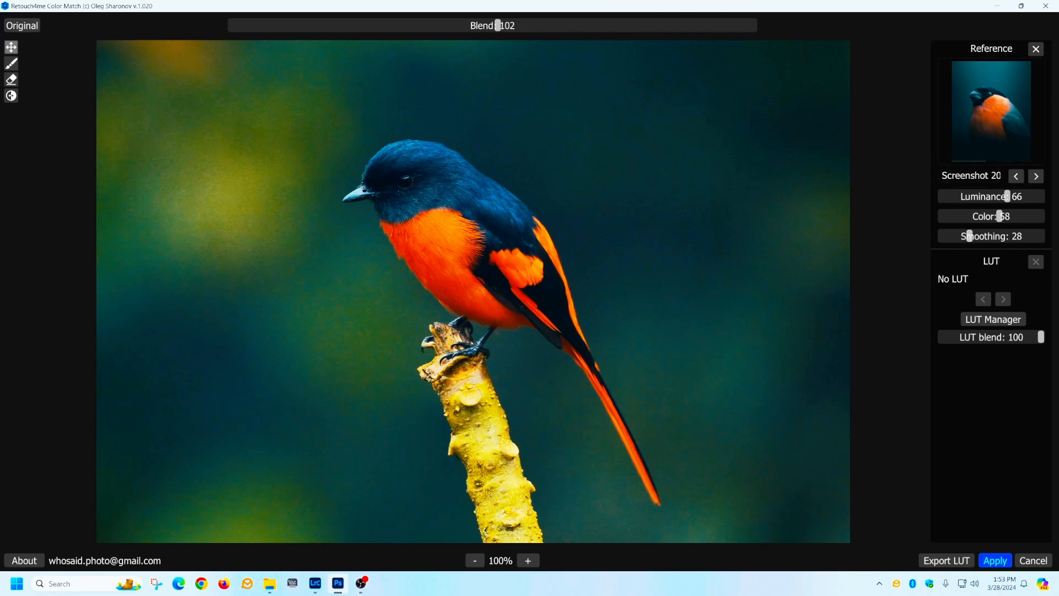
left_click(995, 560)
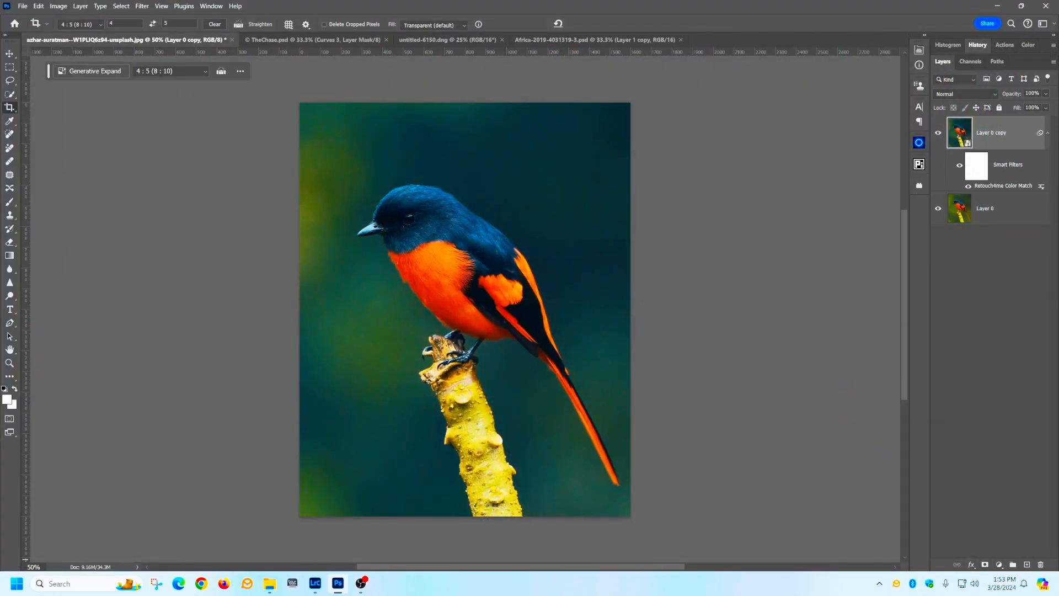
Toggle the visibility of Layer 0 copy several times to compare the bird photo before and after the color match
left_click(939, 133)
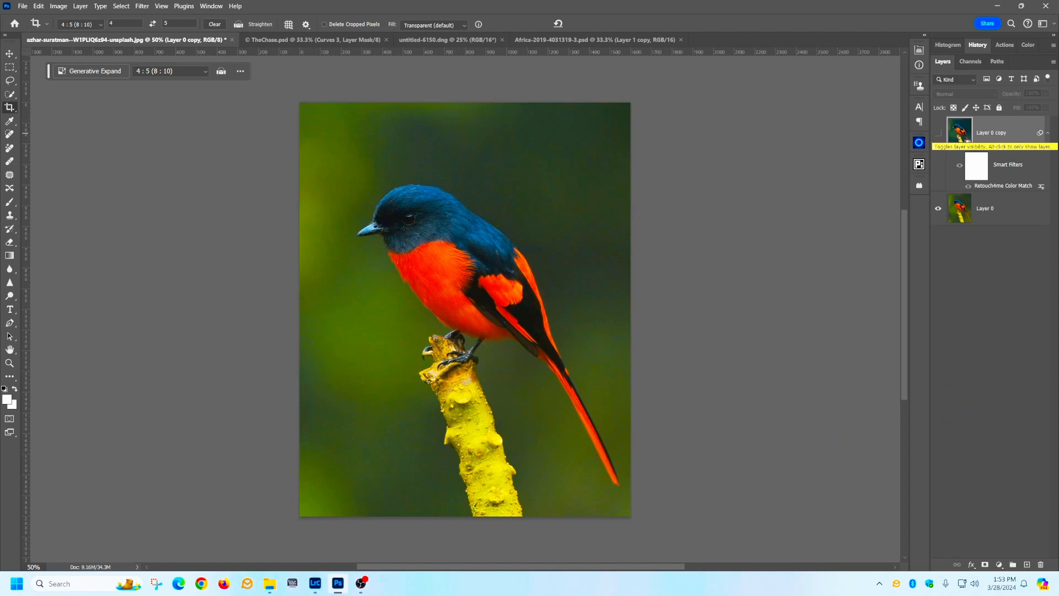
left_click(938, 133)
left_click(938, 133)
left_click(938, 133)
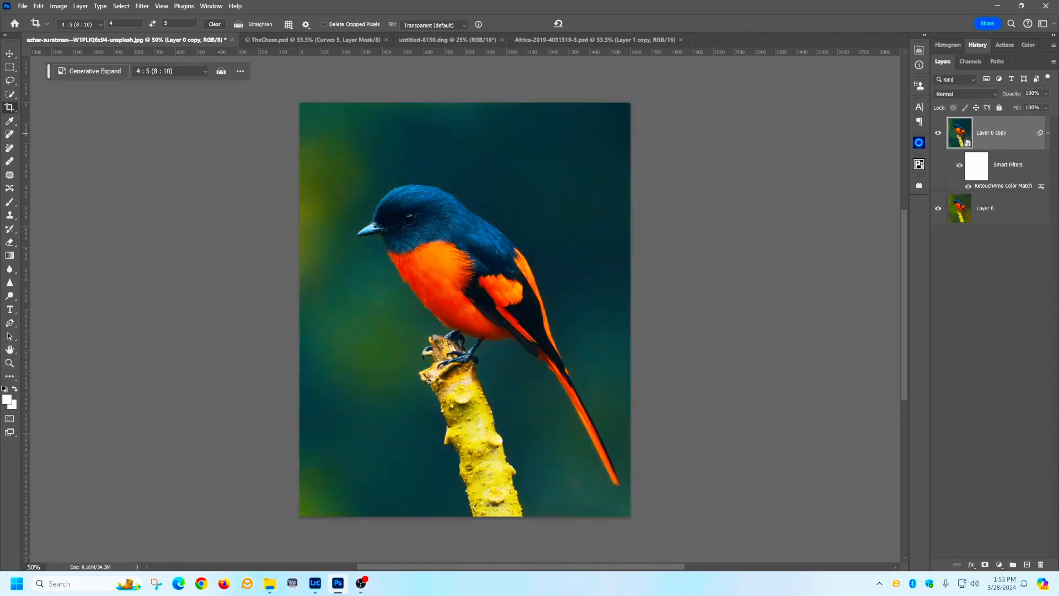
left_click(939, 133)
left_click(938, 132)
In TheChase.psd, delete Layer 5 and stamp all visible layers into a new layer above Curves 3
left_click(330, 41)
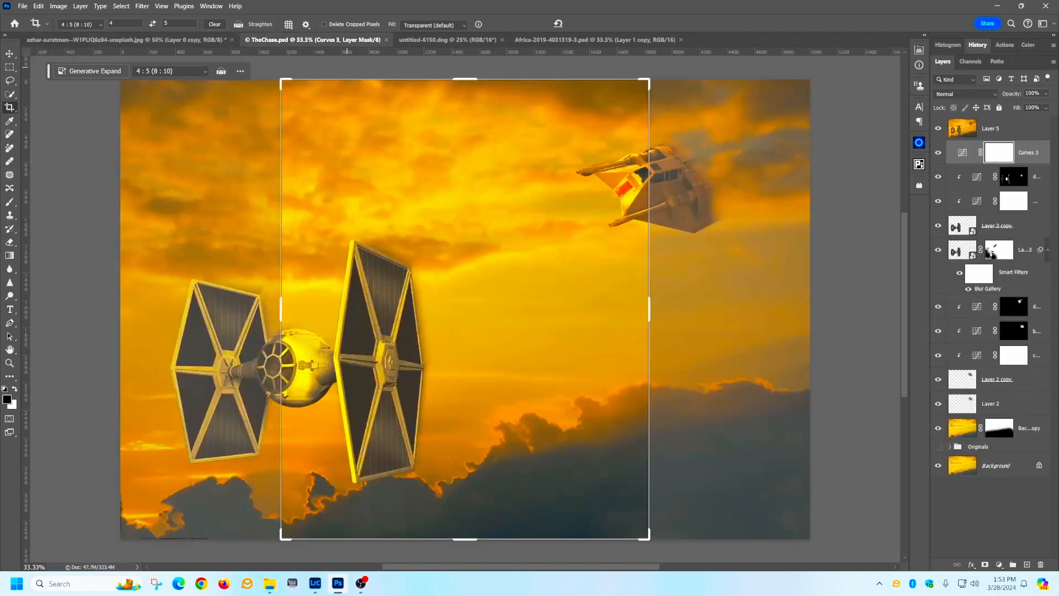
key("v")
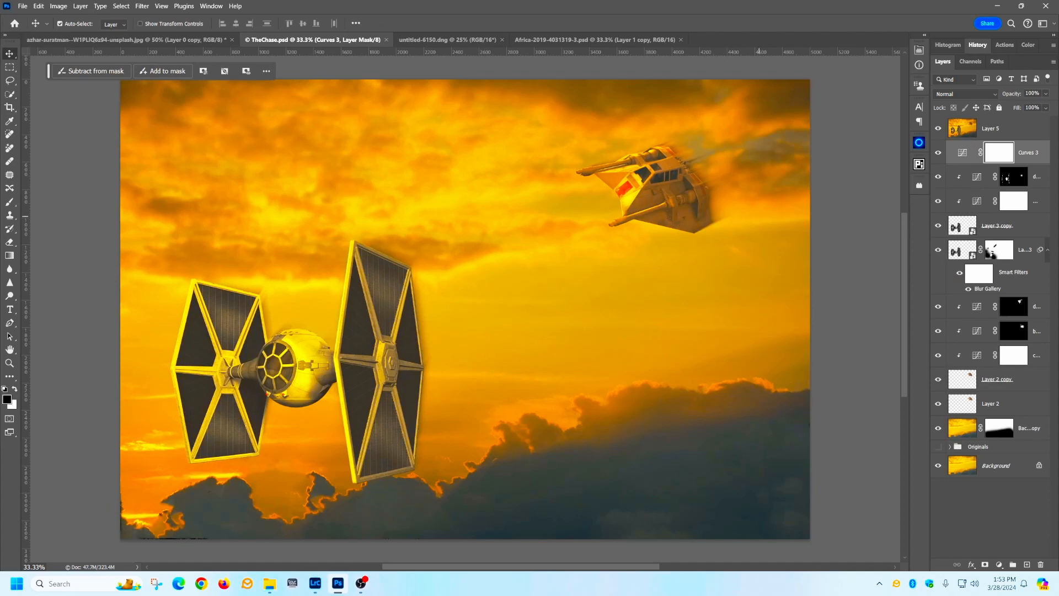
left_click_drag(1007, 132, 1041, 564)
left_click(962, 128)
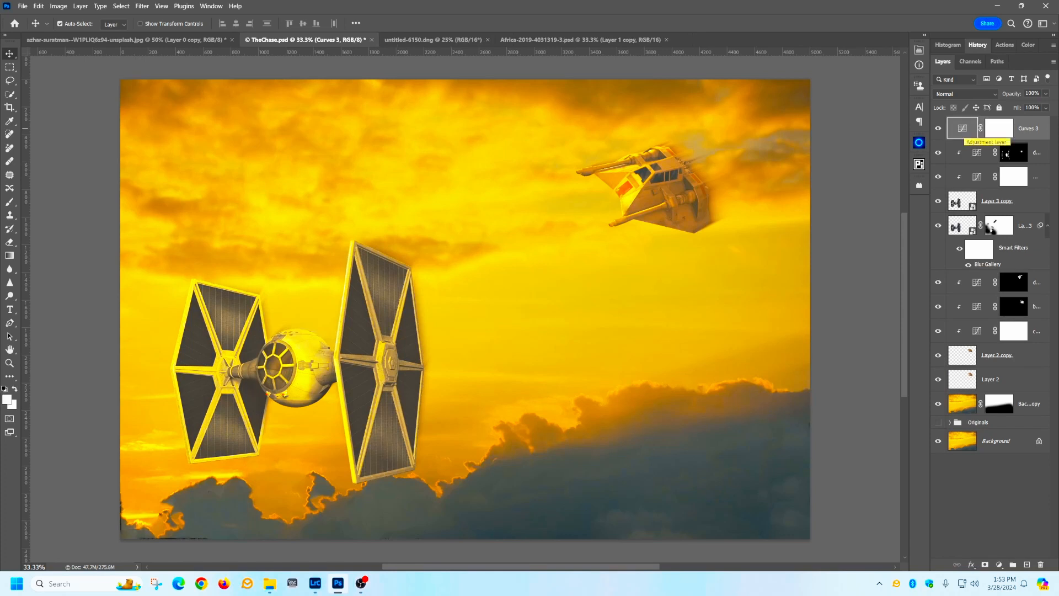
key("ctrl")
key("ctrl+shift+alt+e")
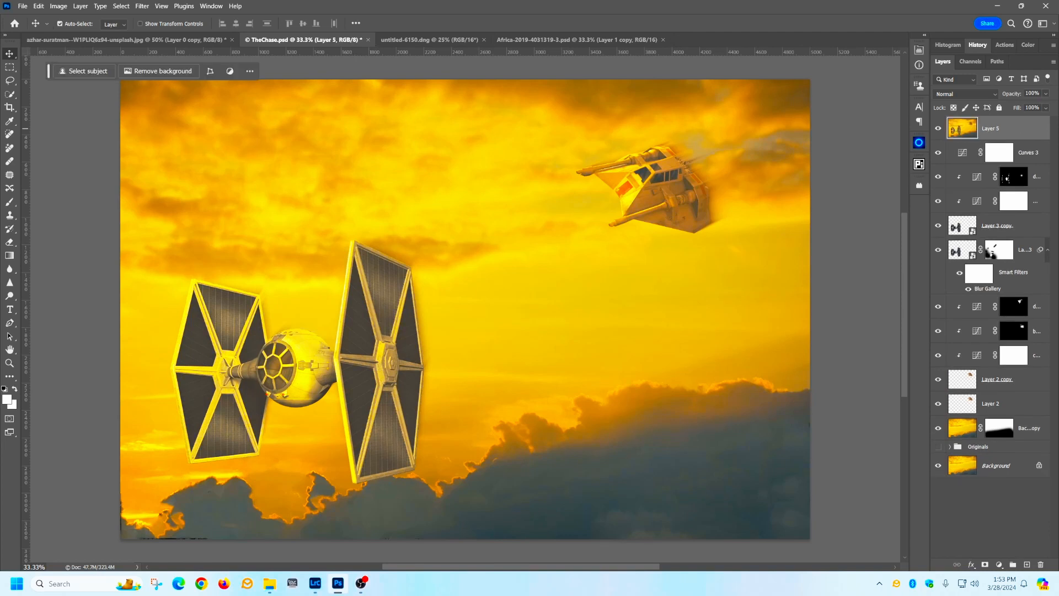
Convert the stamped layer to a smart object and start the Retouch4me Color Match filter on it
right_click(963, 126)
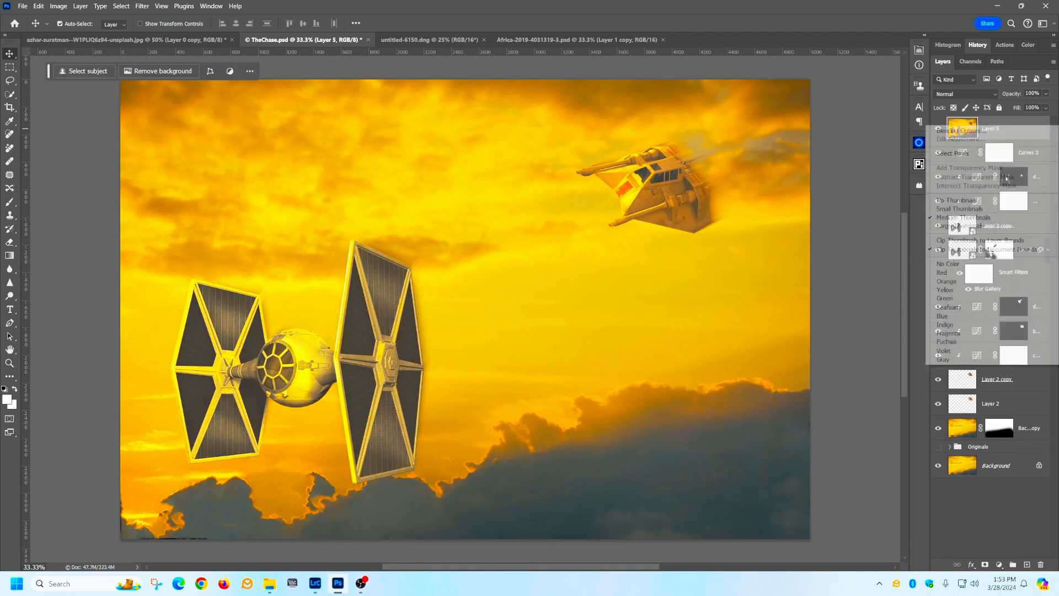
left_click(1014, 122)
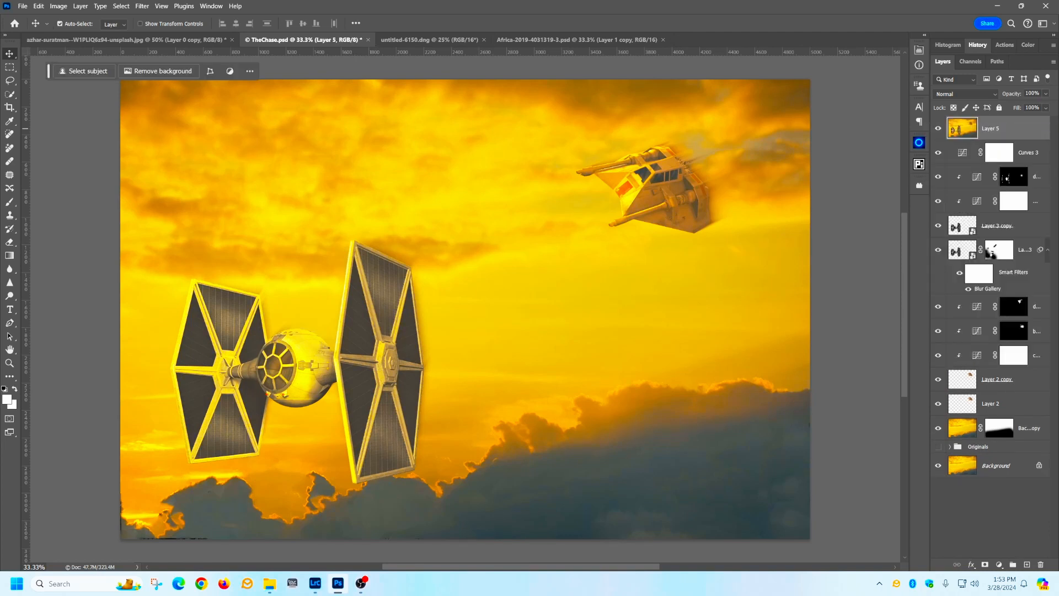
right_click(1014, 122)
left_click(988, 311)
left_click(142, 6)
mouse_move(232, 250)
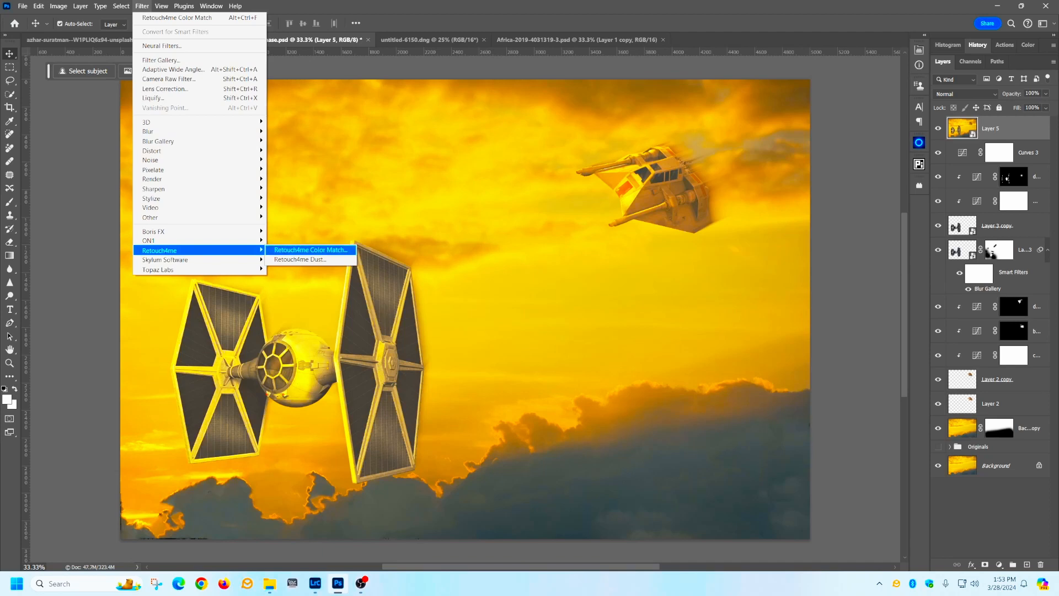
left_click(310, 250)
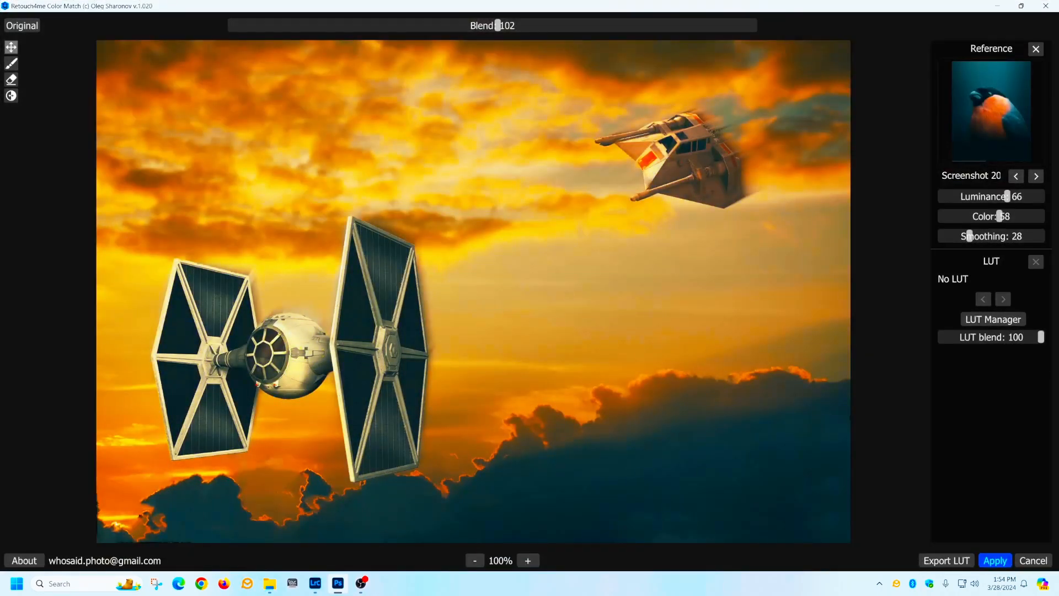
Replace the bird reference image with MArsMovie.jpg
left_click(1036, 49)
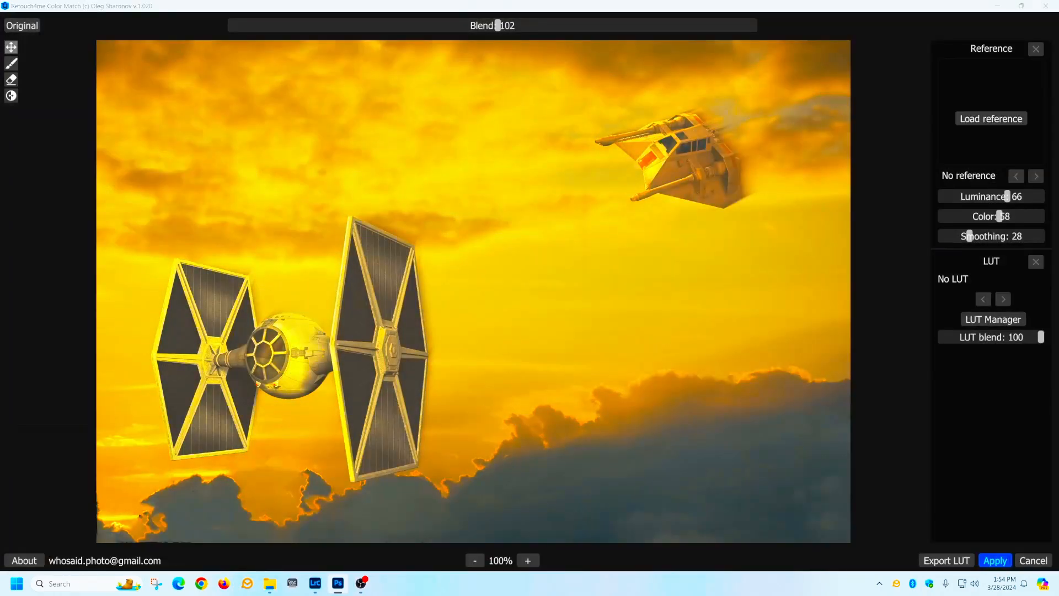
left_click(991, 119)
double_click(413, 99)
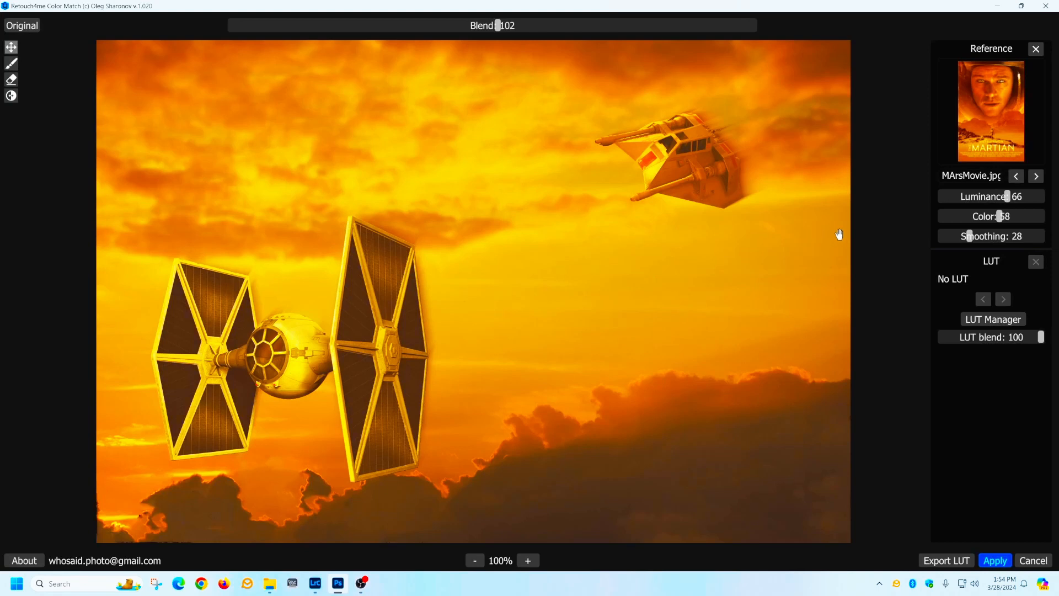
Try different Color strengths for the match, ending with Color at 42 and Smoothing at 41
left_click_drag(1000, 215, 970, 216)
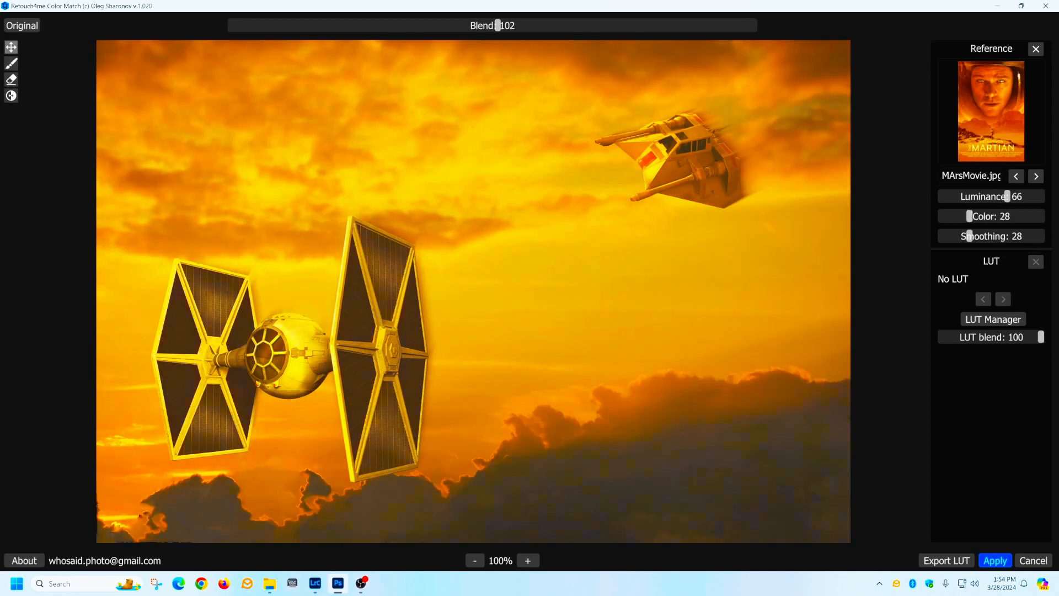
left_click_drag(970, 215, 1038, 215)
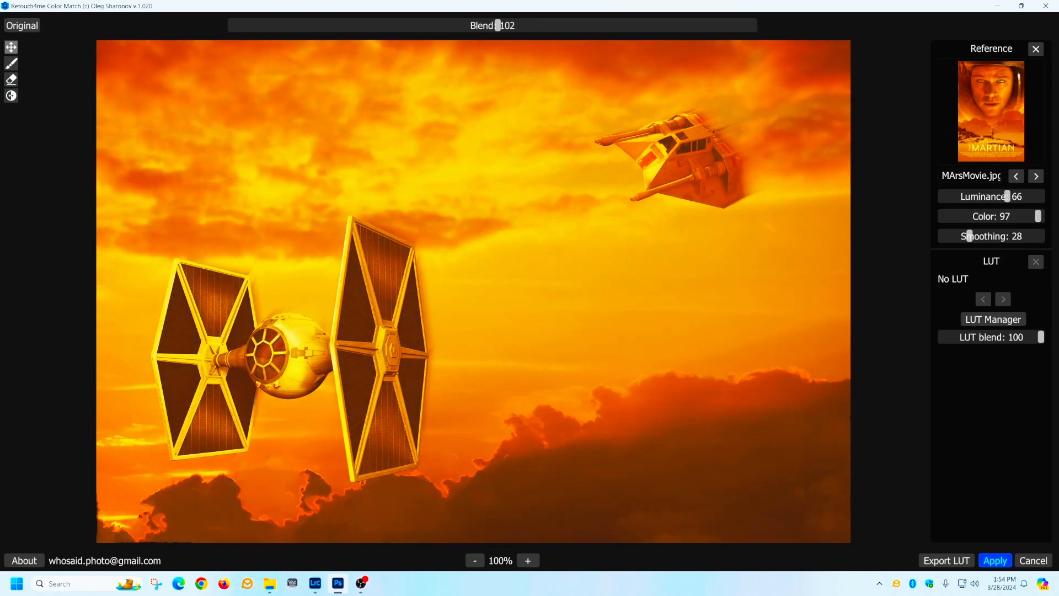
left_click_drag(1038, 216, 1017, 236)
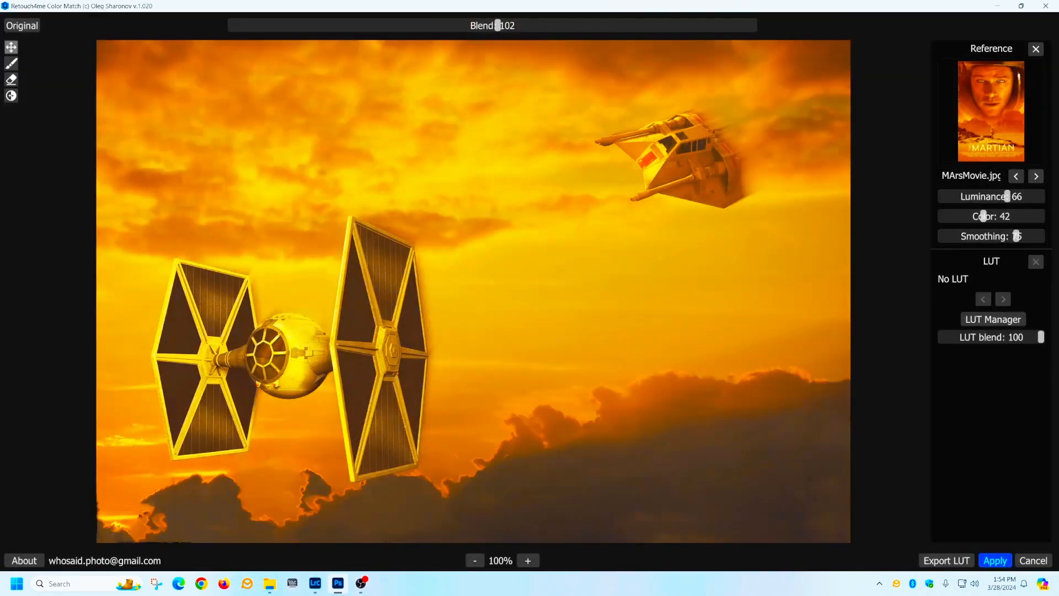
left_click_drag(1017, 236, 983, 236)
Remove the MArsMovie.jpg reference and choose the RedLog LUT from the cloud collection in the LUT Manager
left_click(1036, 49)
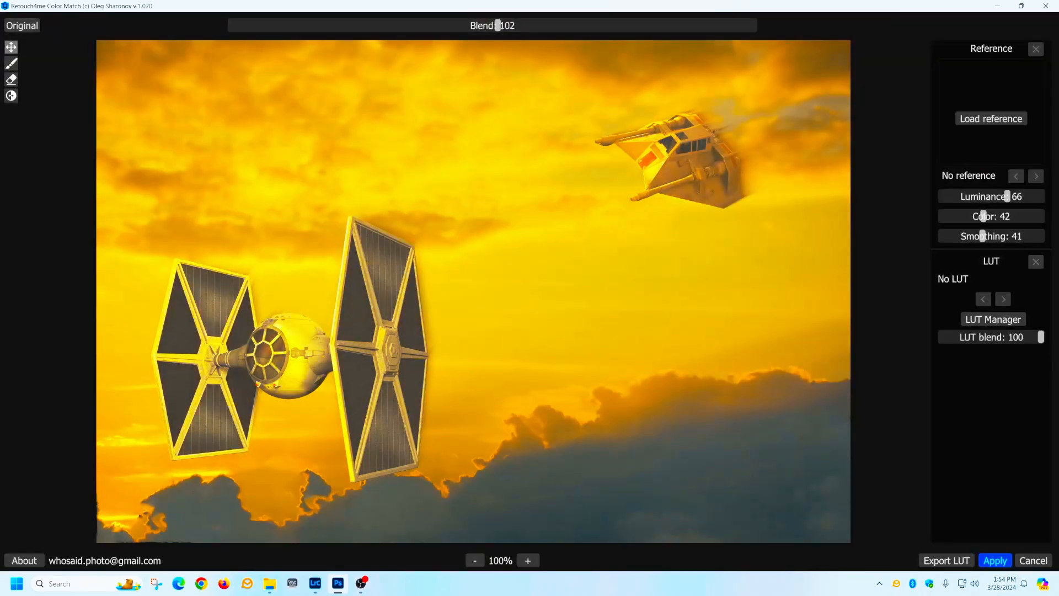
left_click(993, 319)
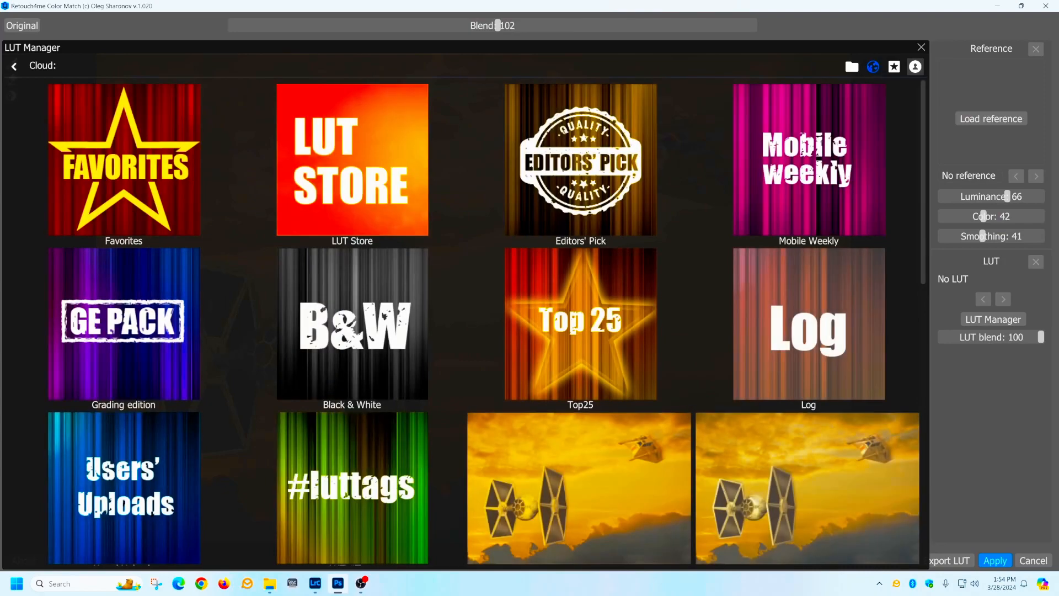
scroll(468, 322, "down", 6)
scroll(468, 322, "down", 3)
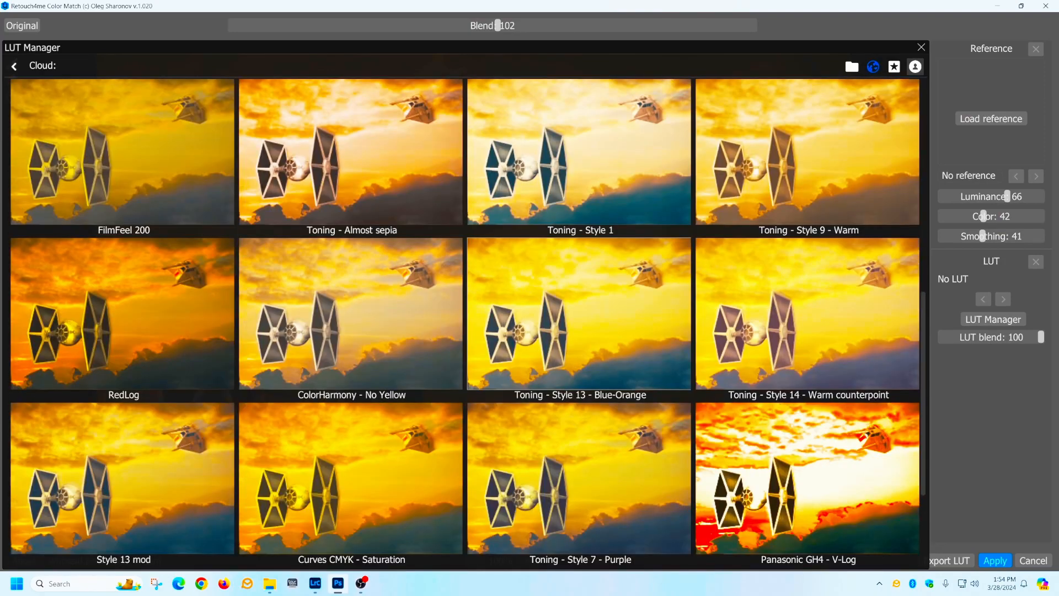
scroll(468, 322, "down", 1)
scroll(468, 322, "down", 3)
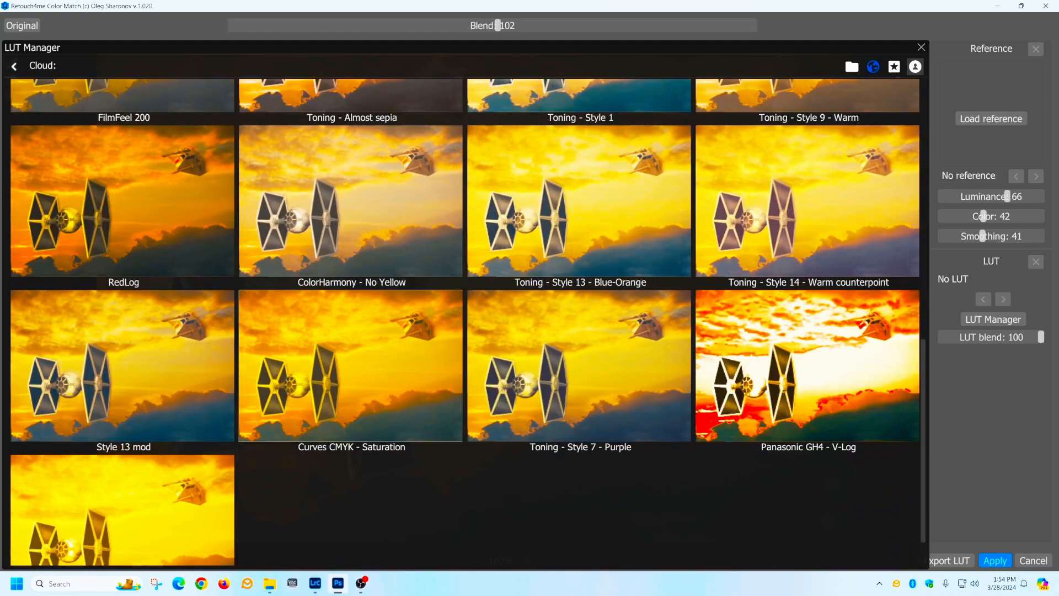
scroll(469, 322, "up", 3)
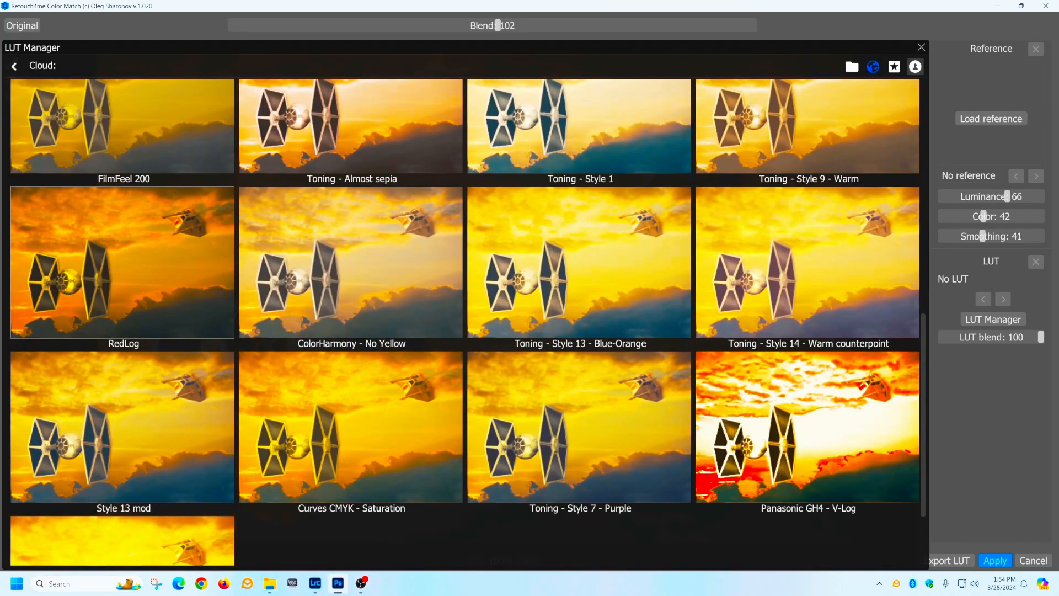
left_click(123, 255)
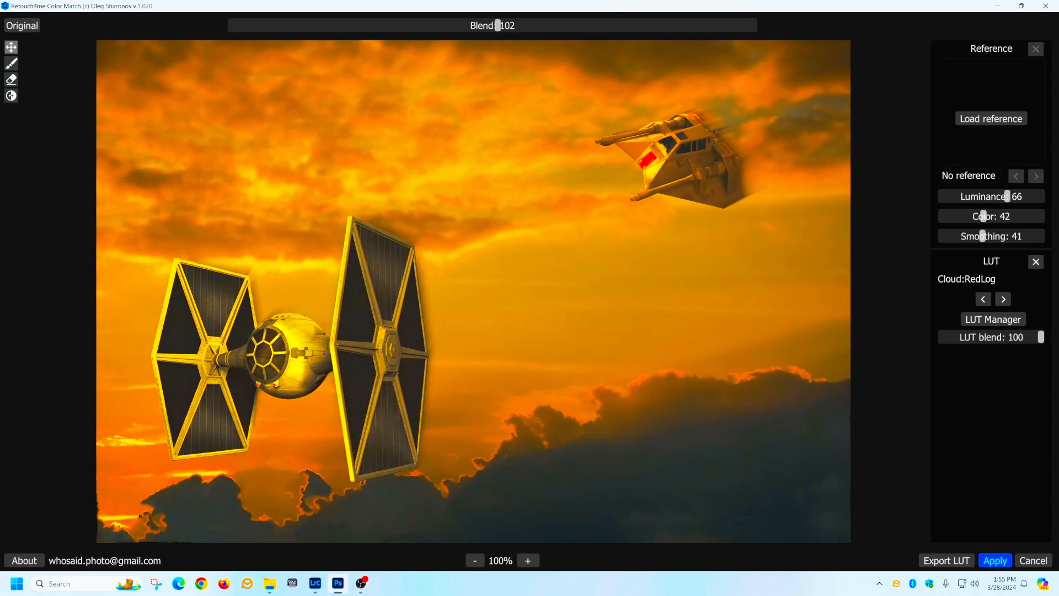
Set LUT blend to 64, Blend to 85, Luminance and Color to 100 and Smoothing to 13, and apply the filter
left_click_drag(1041, 337, 1004, 337)
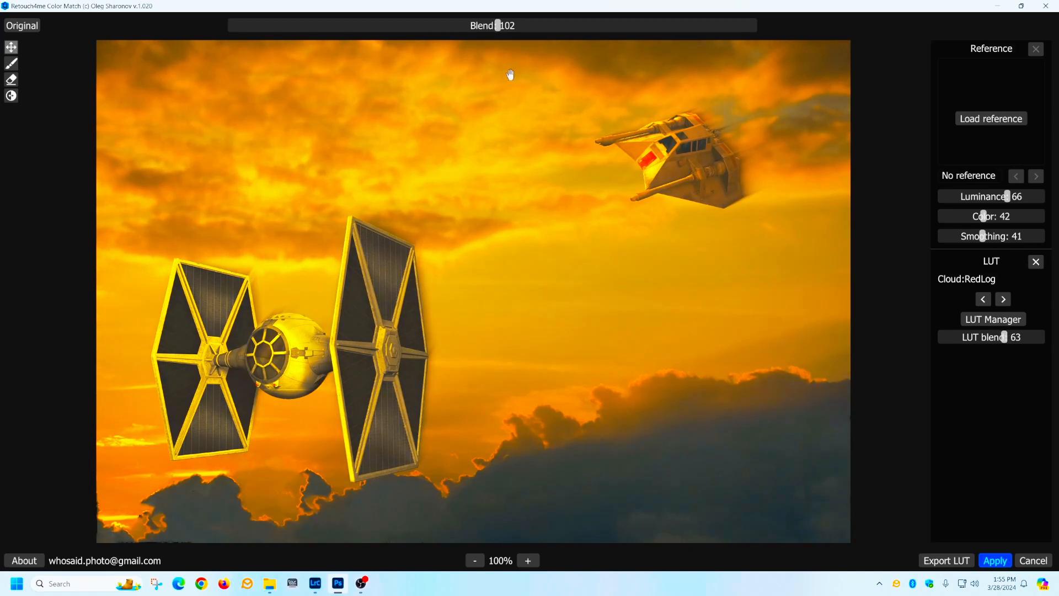
left_click_drag(498, 26, 453, 26)
left_click_drag(1007, 196, 1041, 196)
left_click_drag(984, 216, 1043, 216)
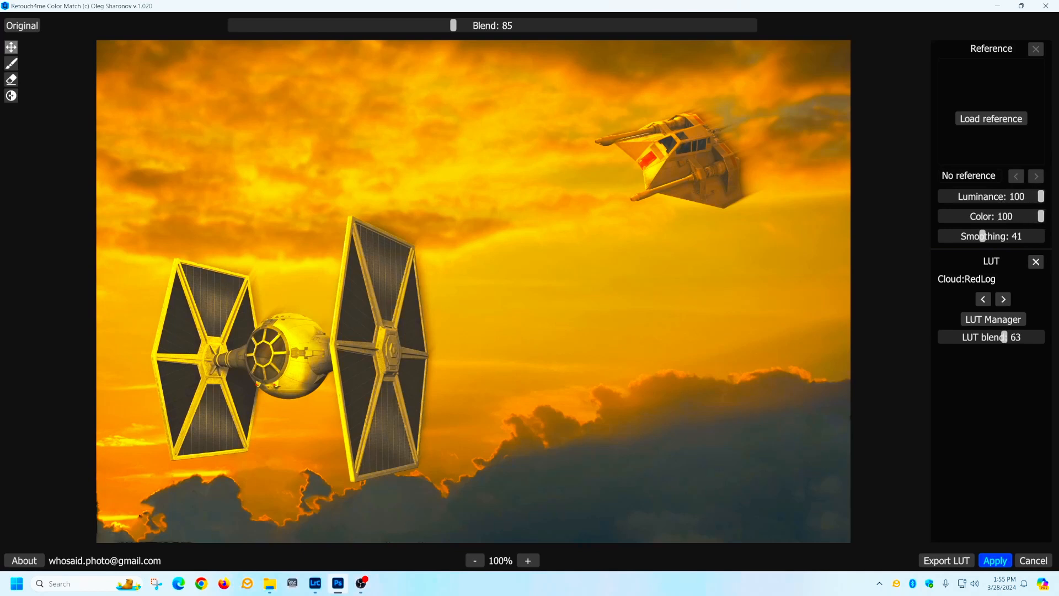
left_click_drag(983, 237, 955, 236)
mouse_move(1004, 337)
left_mouse_down()
mouse_move(990, 337)
mouse_move(1005, 337)
left_mouse_up()
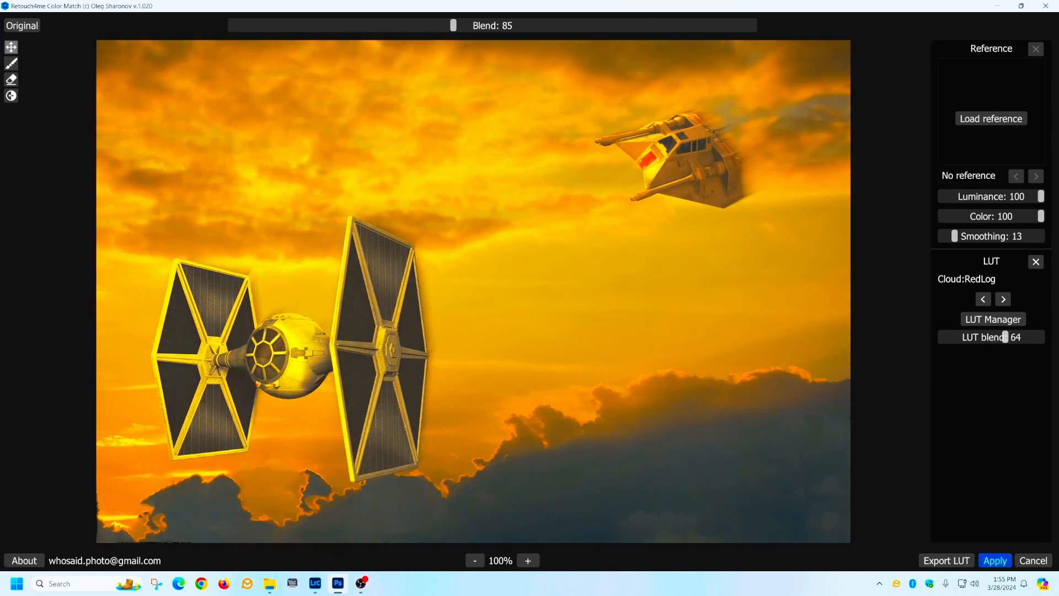
left_click(995, 560)
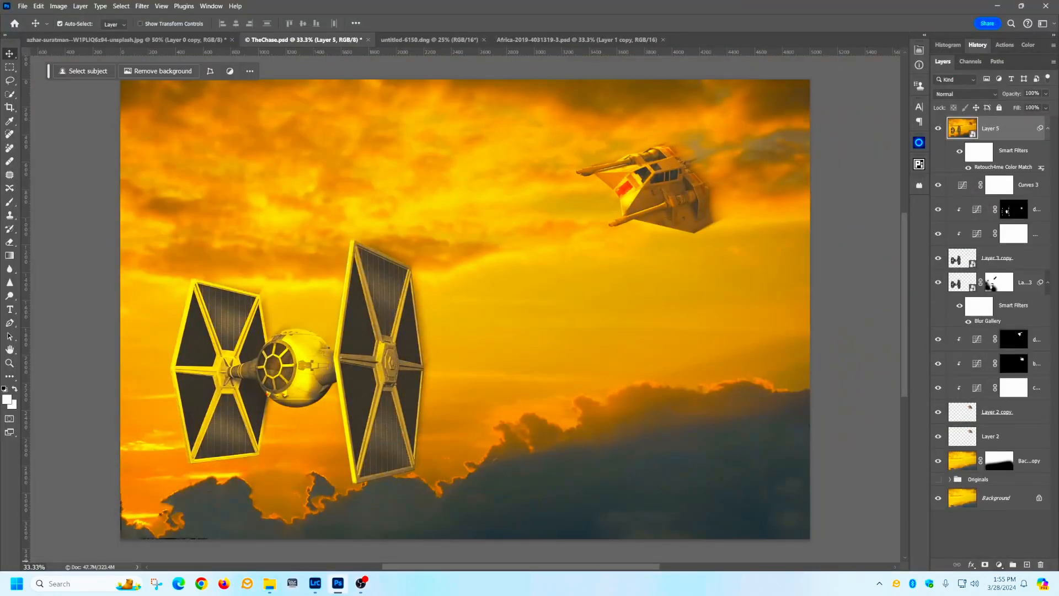
Compare the image with and without the color-matched Layer 5 by toggling its visibility
left_click(938, 129)
left_click(938, 128)
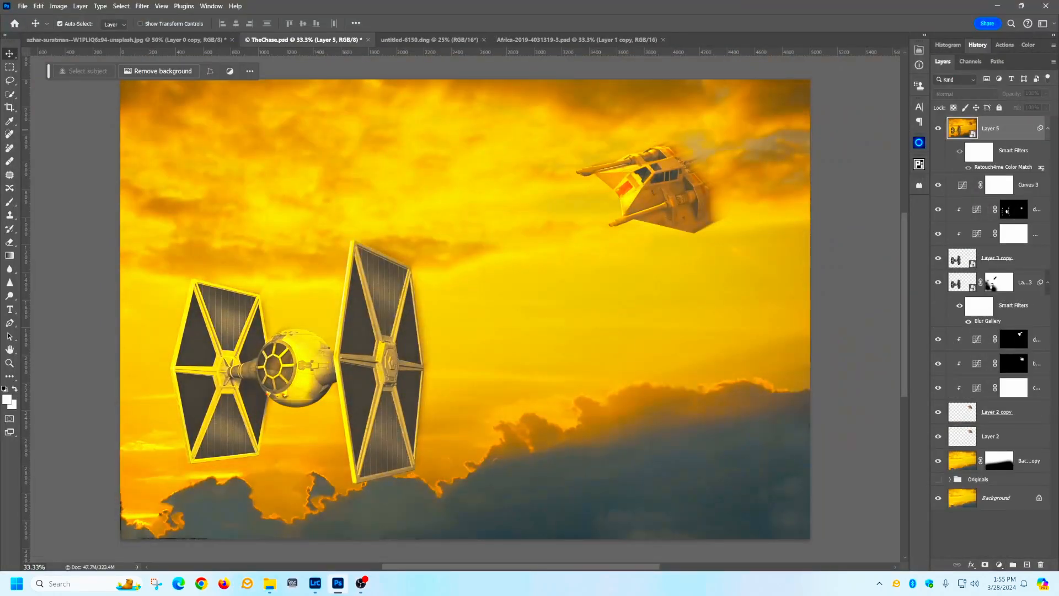
left_click(939, 129)
left_click(938, 129)
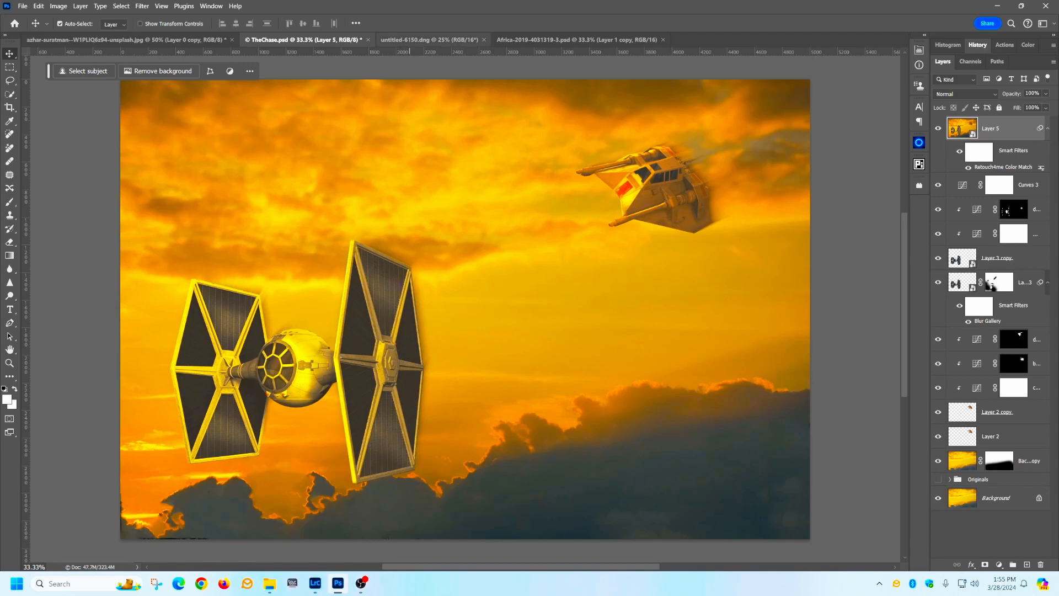
In untitled-6150.dng, duplicate the Background layer and convert the copy to a smart object
left_click(416, 40)
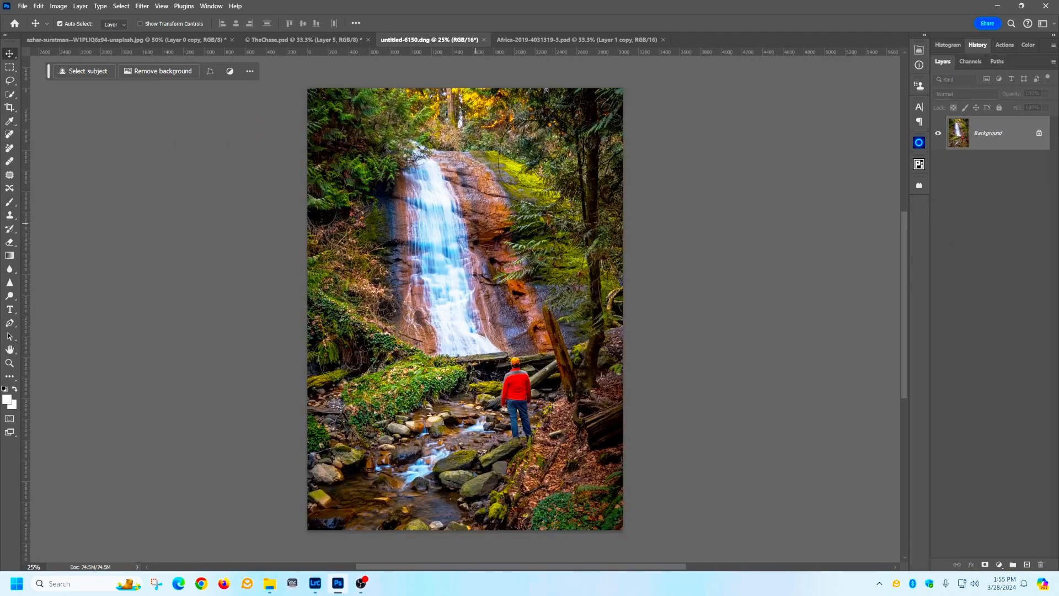
left_click_drag(988, 133, 1028, 565)
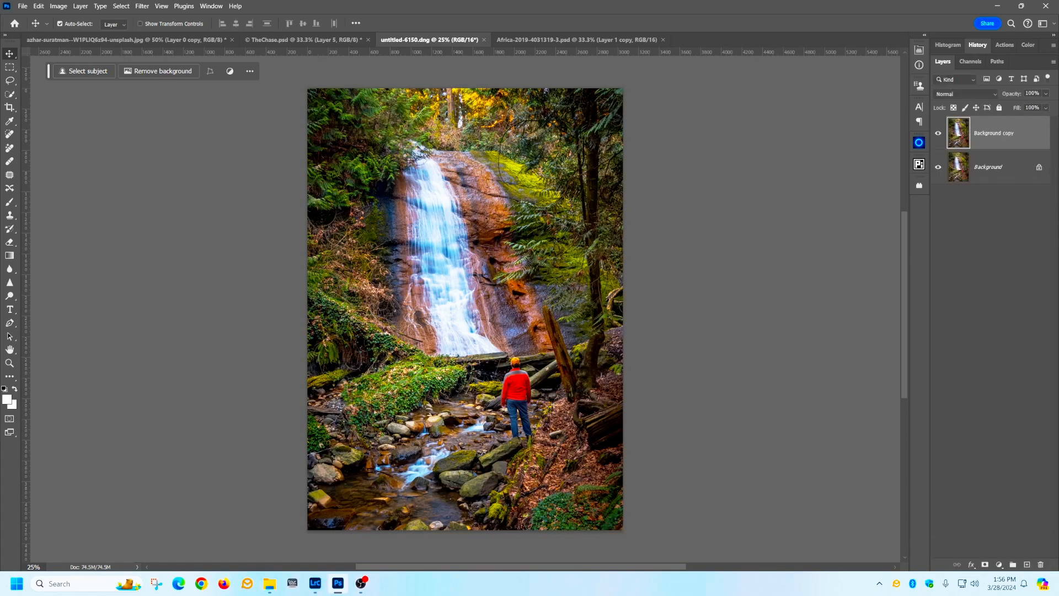
right_click(945, 134)
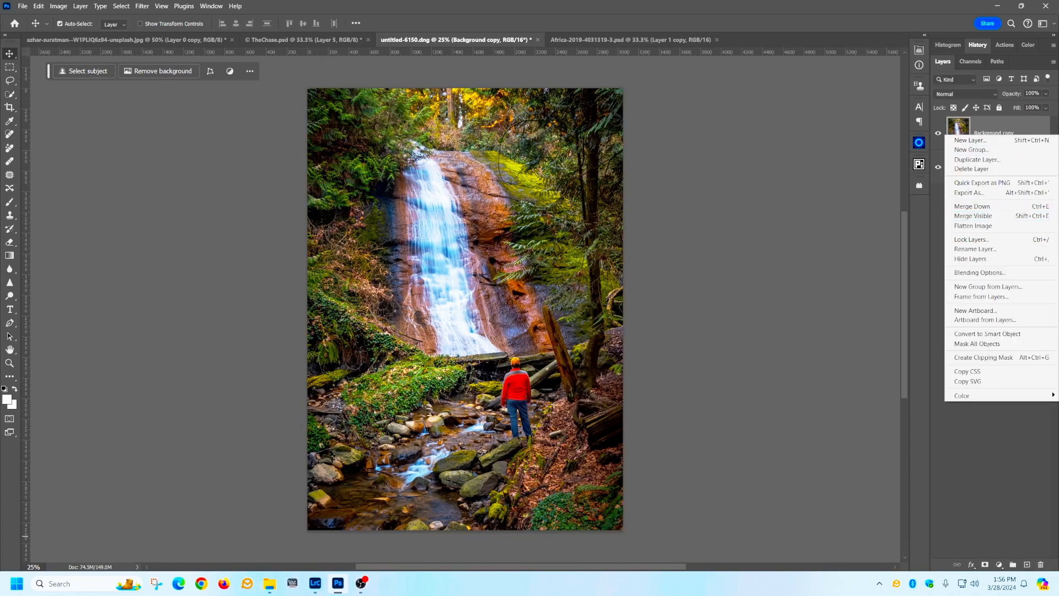
left_click(987, 334)
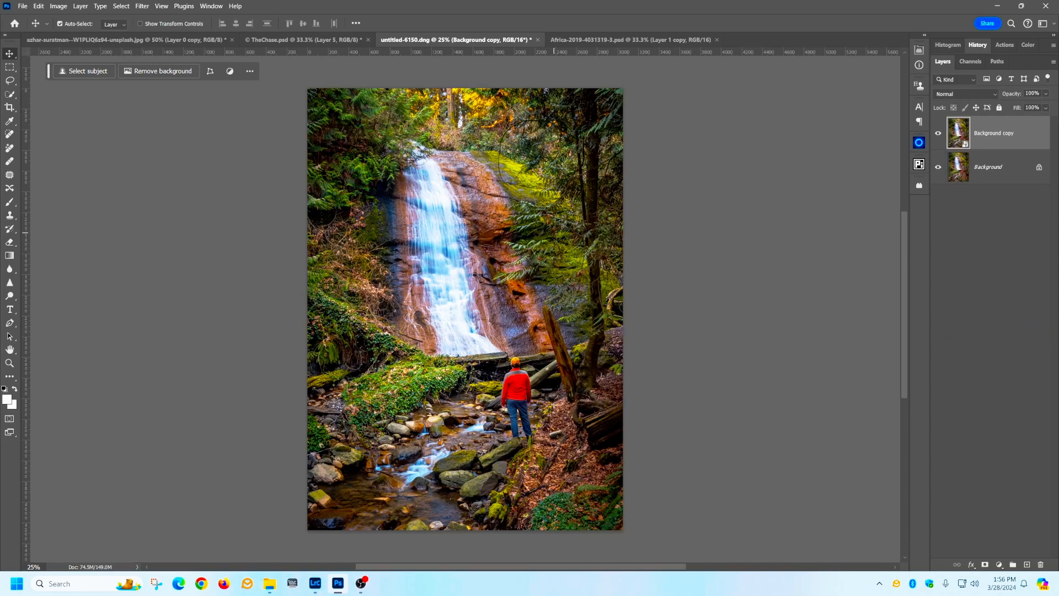
Start the Retouch4me Color Match filter on the smart object and load Black1.png as the reference image
left_click(141, 6)
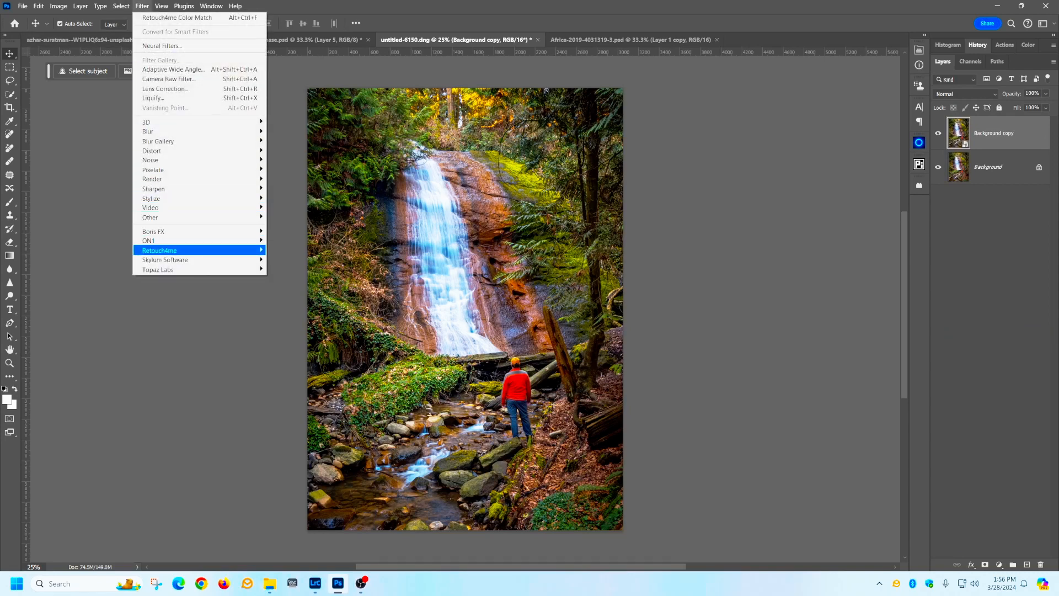
mouse_move(165, 259)
left_click(309, 250)
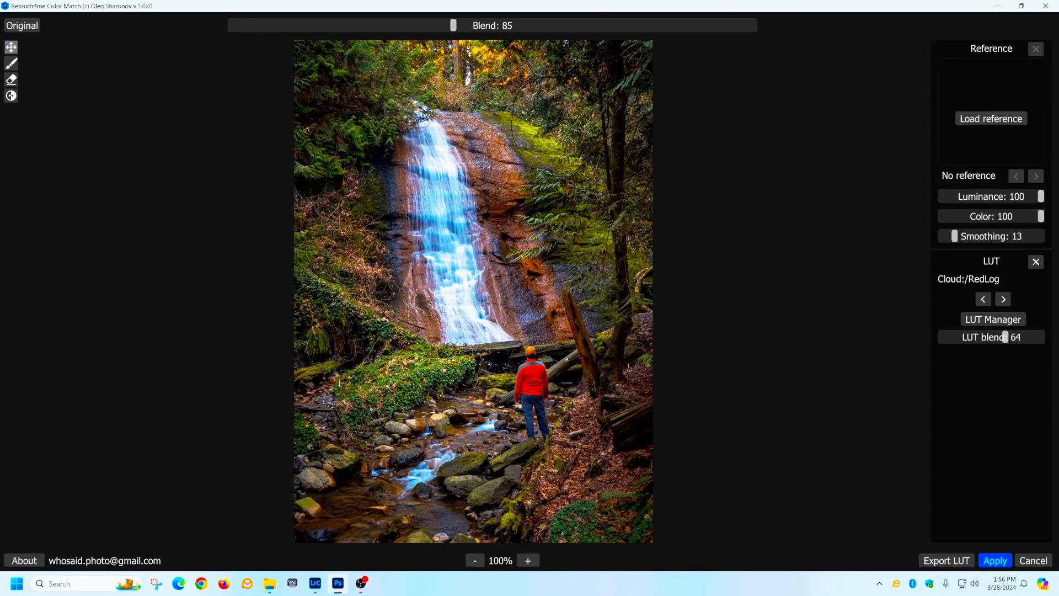
left_click(991, 118)
left_click(189, 103)
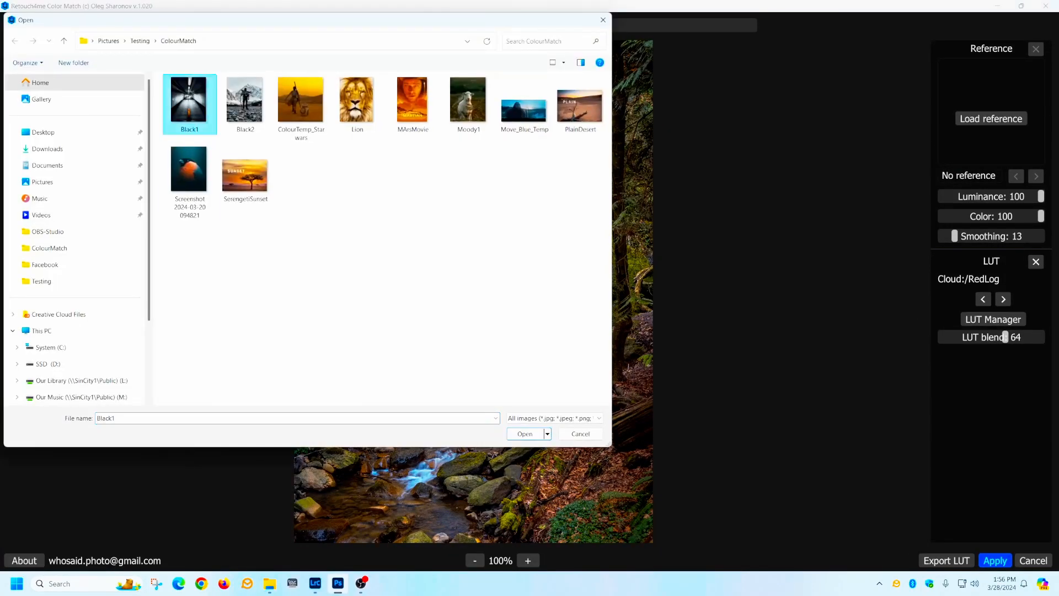
left_click(524, 434)
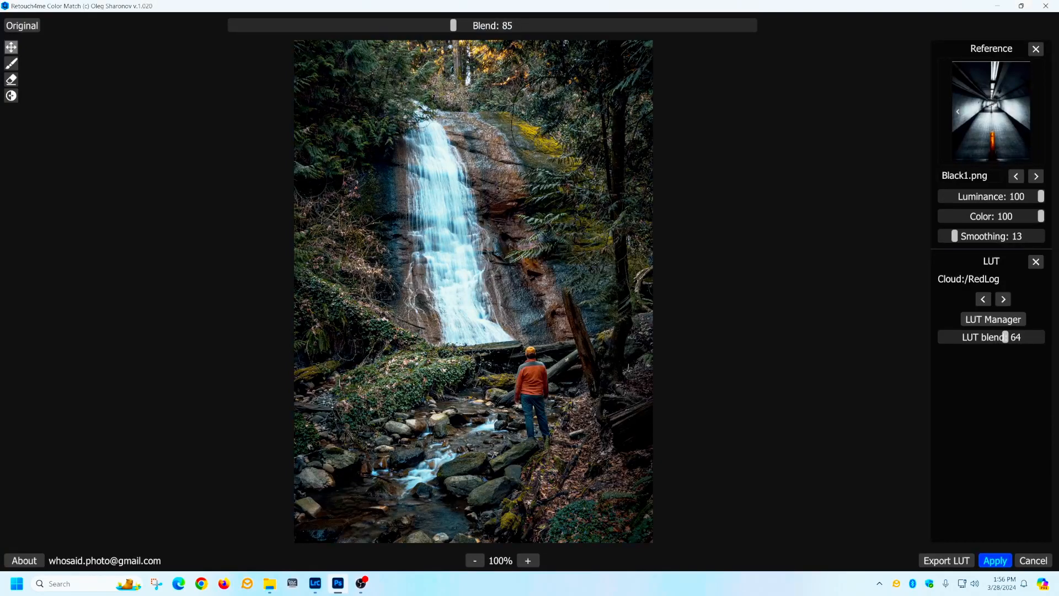
Set Luminance to 56, Color to 41, Smoothing to 25 and Blend to 101, remove the RedLog LUT, and compare with the original
left_click_drag(1041, 196, 968, 236)
left_click(1036, 261)
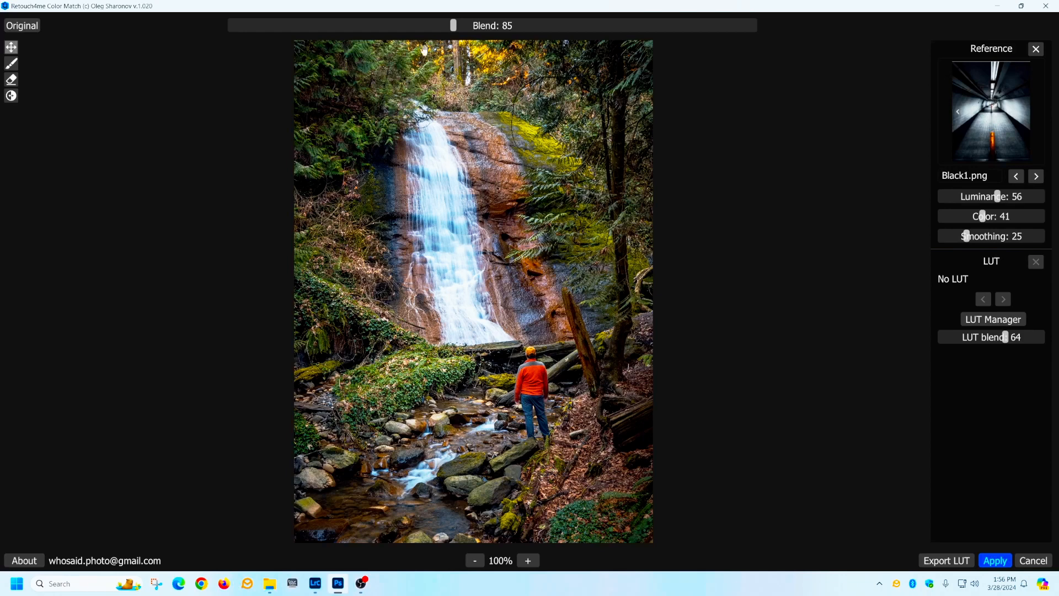
left_click_drag(454, 25, 495, 25)
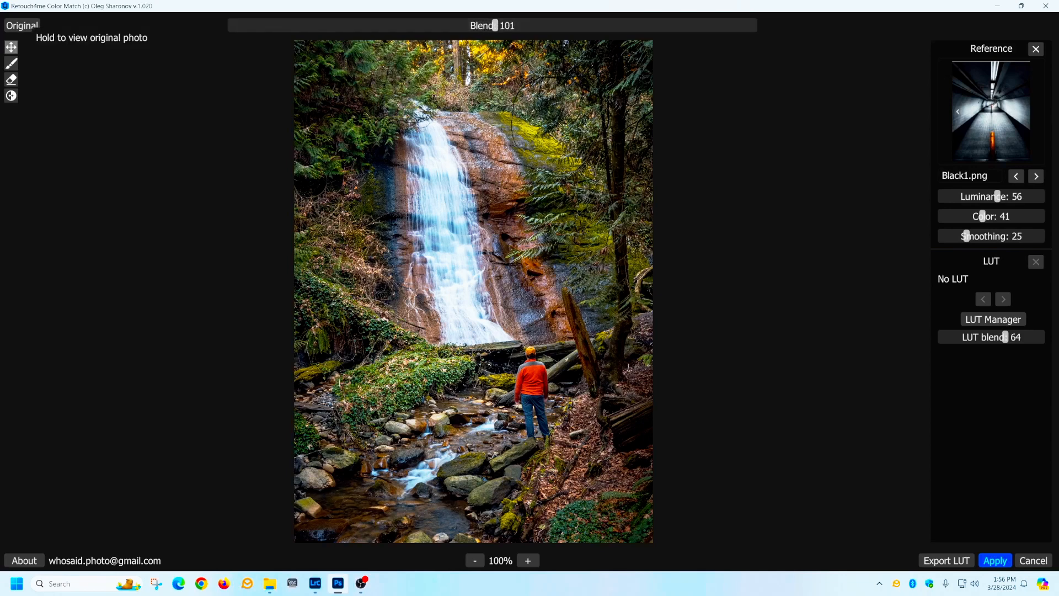
left_click(22, 25)
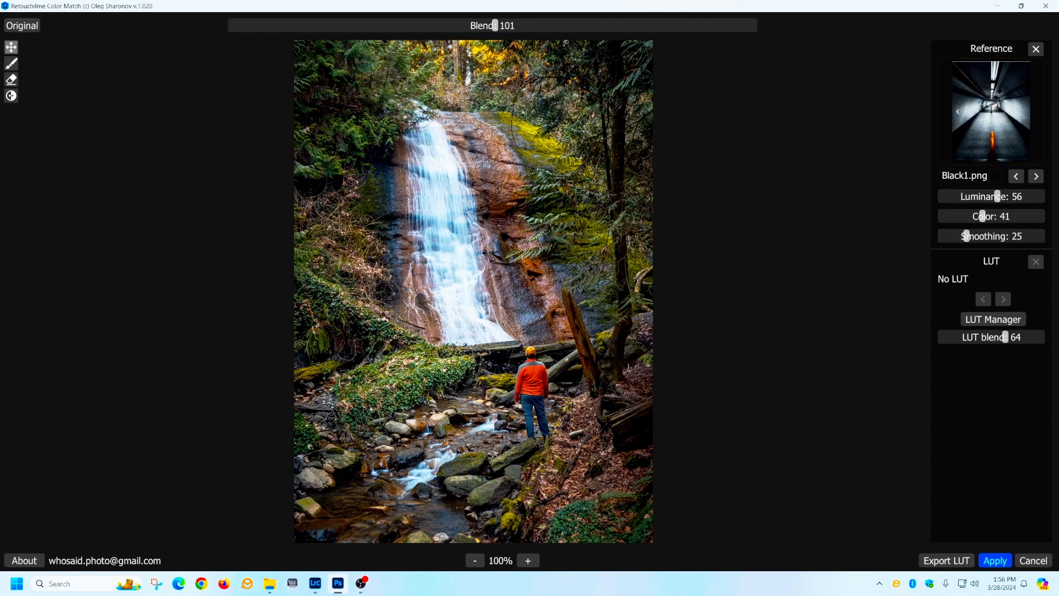
Export the grade as a cube LUT named BW-MoodyGreen2 in the ColourMatch folder and apply the filter
left_click(947, 560)
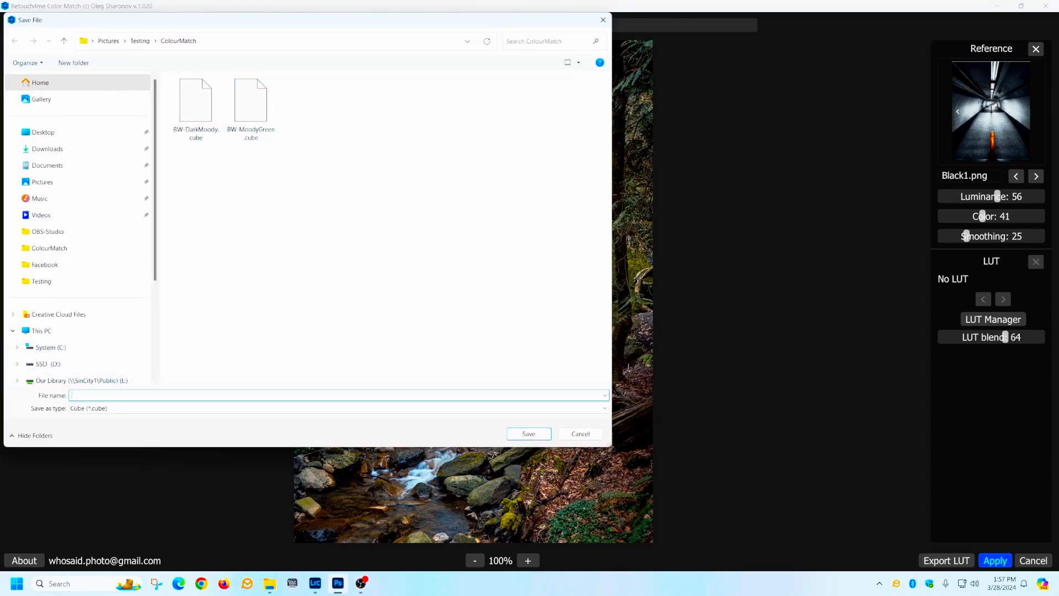
type("BW-M")
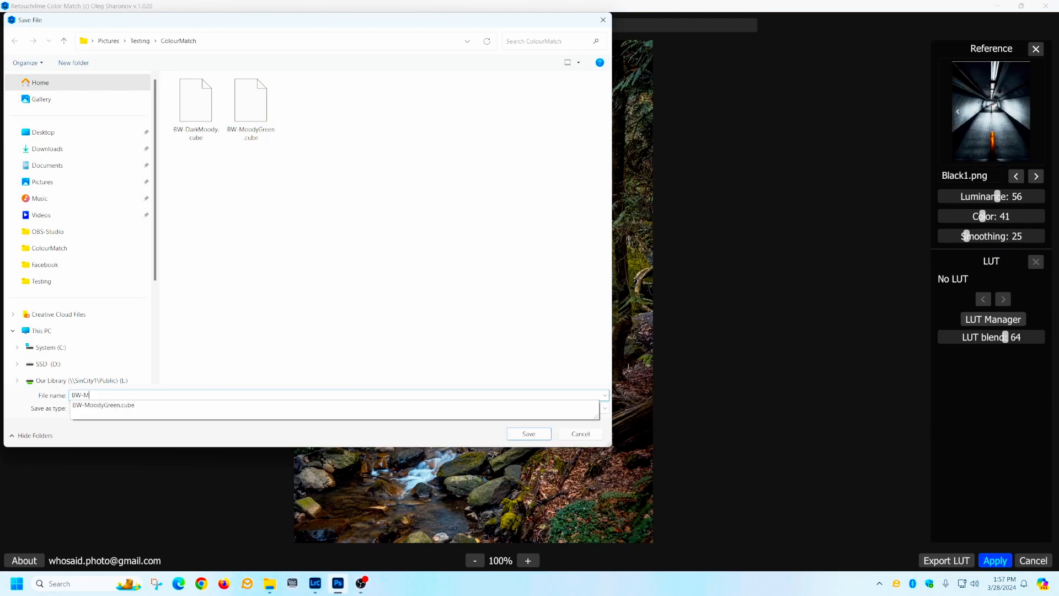
type("oodyGreen23")
key("BackSpace")
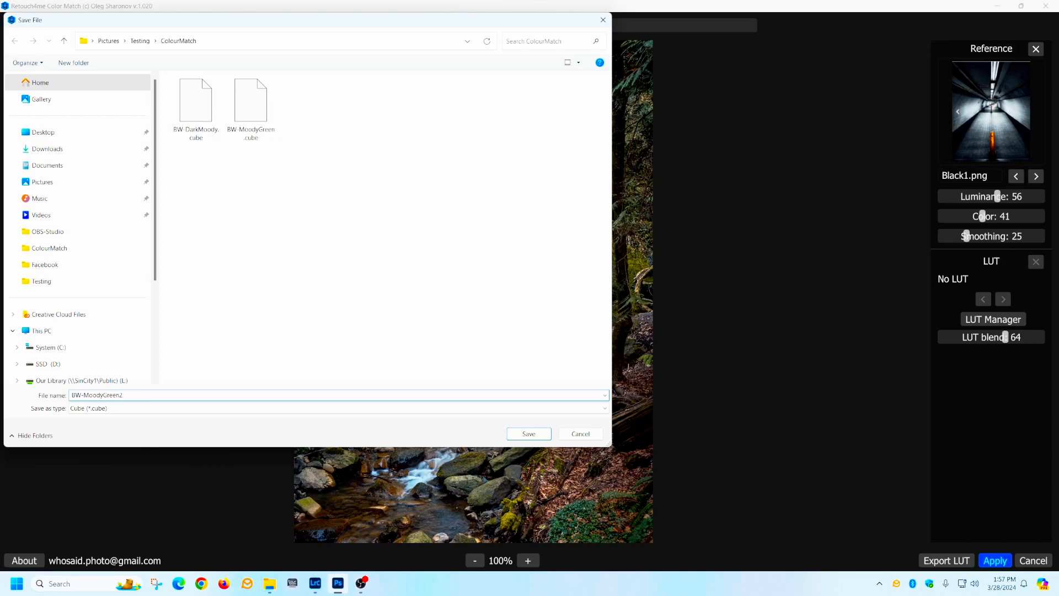
left_click(528, 434)
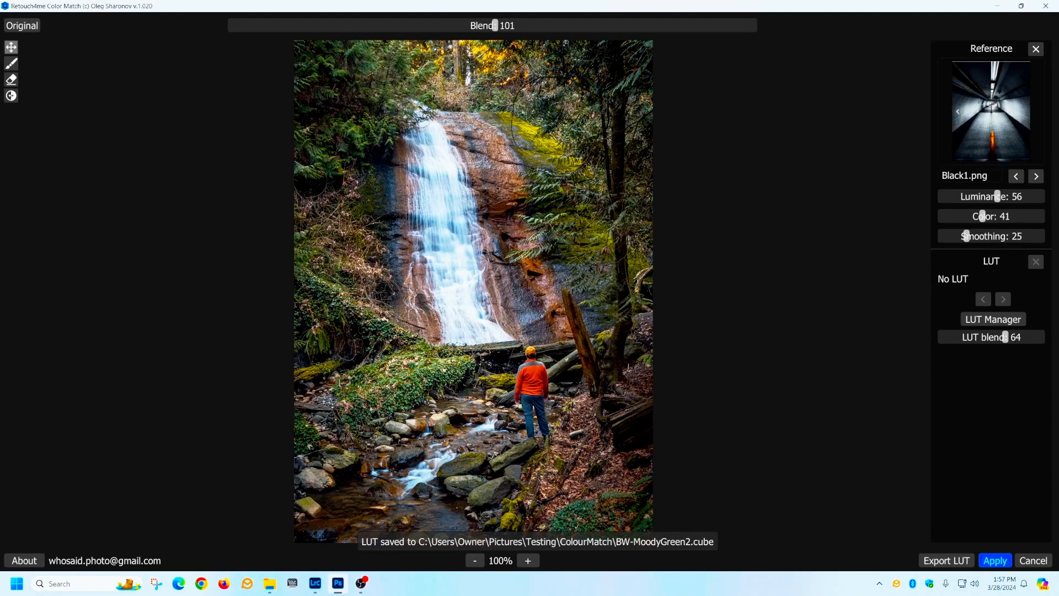
left_click(990, 561)
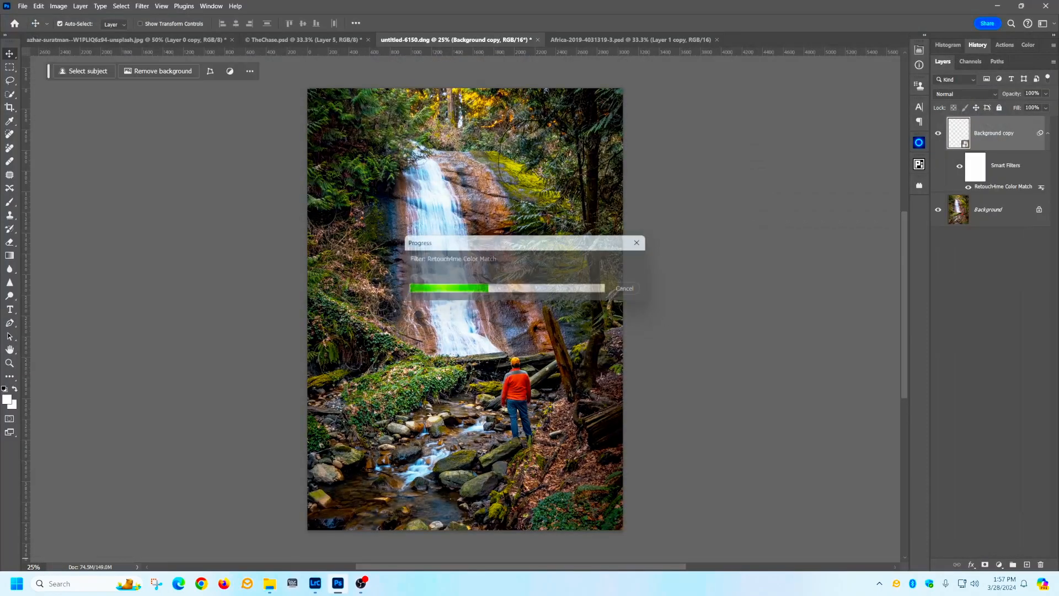
Hide Background copy and add a Color Lookup adjustment above Background with BW-MoodyGreen2.cube as its 3D LUT
left_click(988, 210)
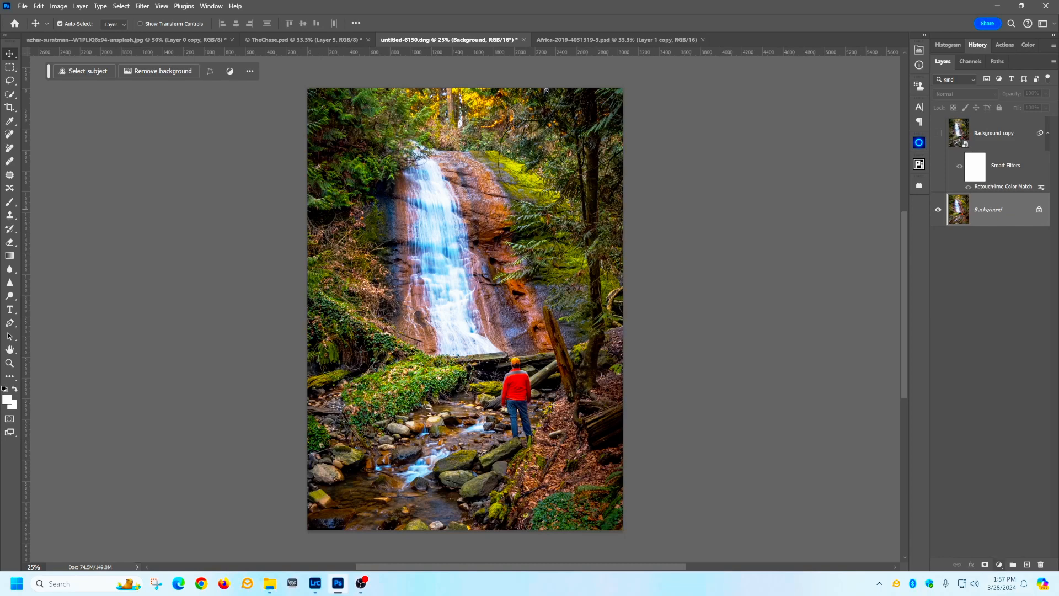
left_click(999, 565)
left_click(999, 509)
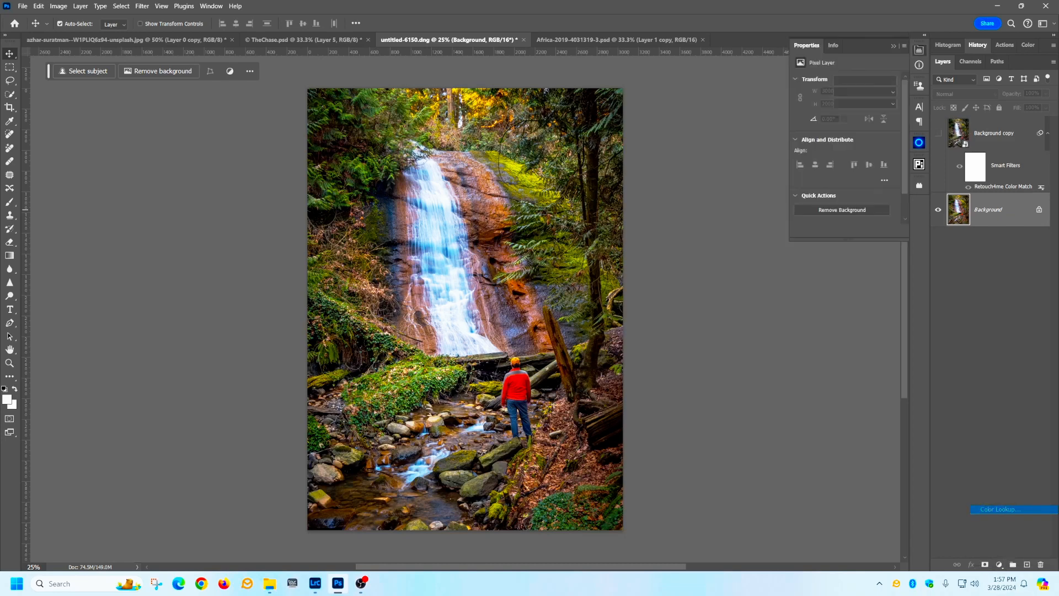
left_click(865, 81)
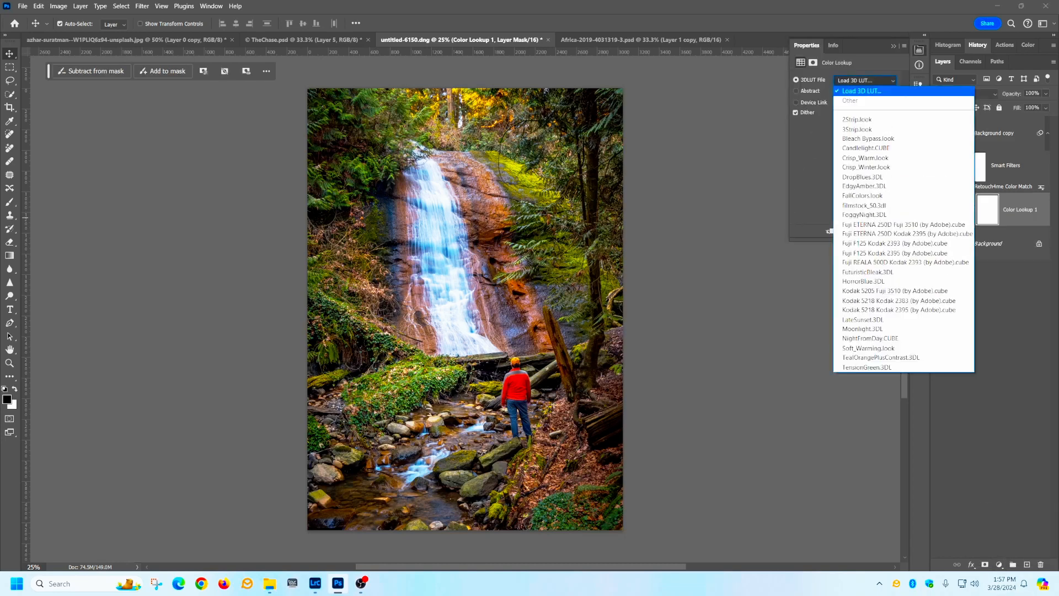
left_click(861, 90)
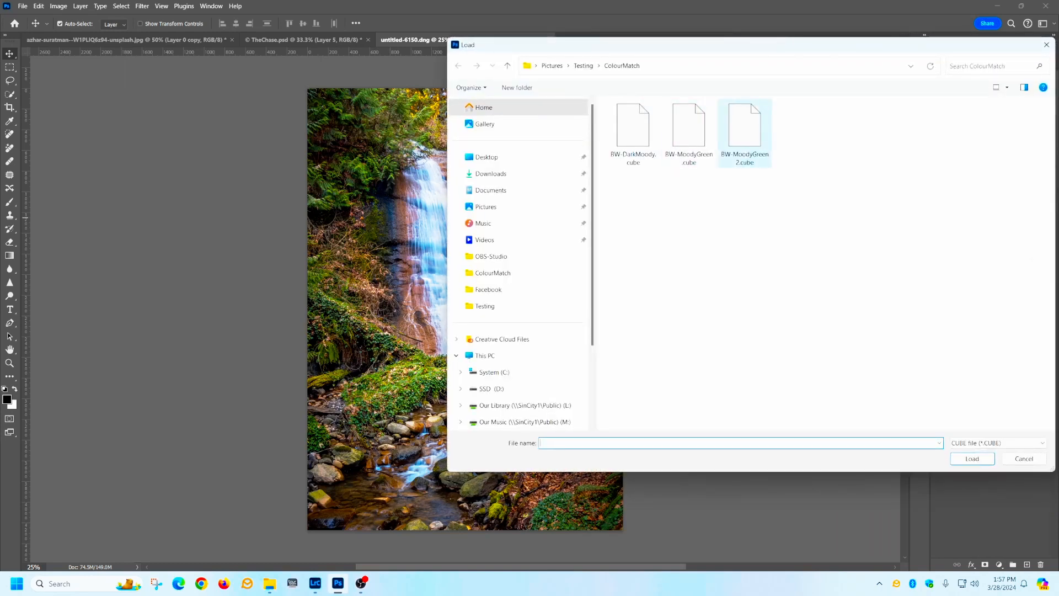
double_click(745, 132)
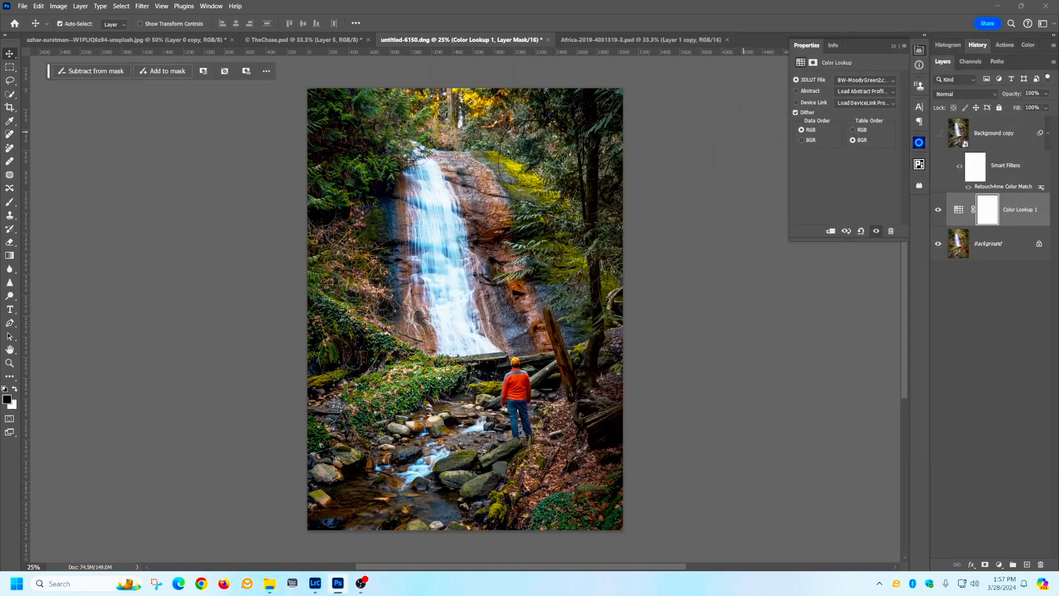
left_click(893, 45)
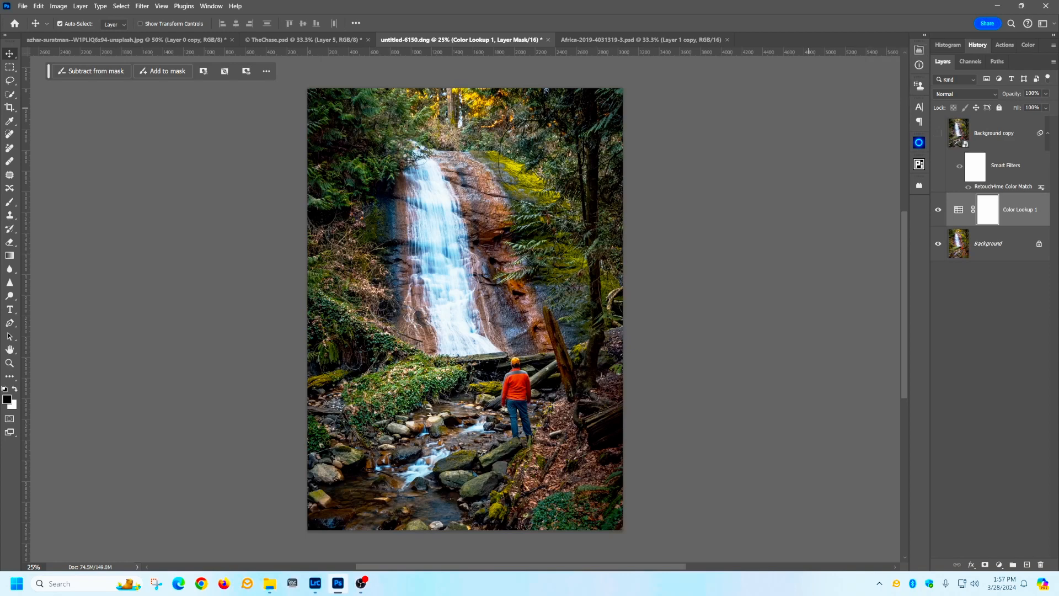
Compare the waterfall photo with and without the Color Lookup 1 adjustment by toggling its visibility
left_click(938, 210)
left_click(939, 210)
left_click(938, 210)
left_click(939, 211)
left_click(938, 210)
left_click(938, 210)
left_click(938, 210)
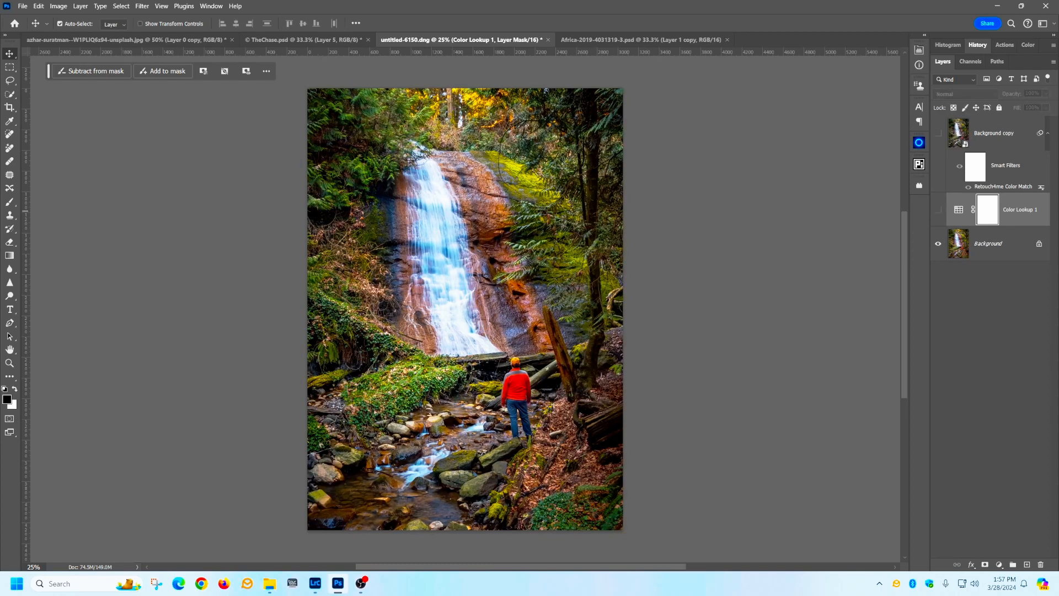
Show the Color Lookup 1 adjustment and paint its mask black over the standing figure with the Brush tool
left_click(938, 210)
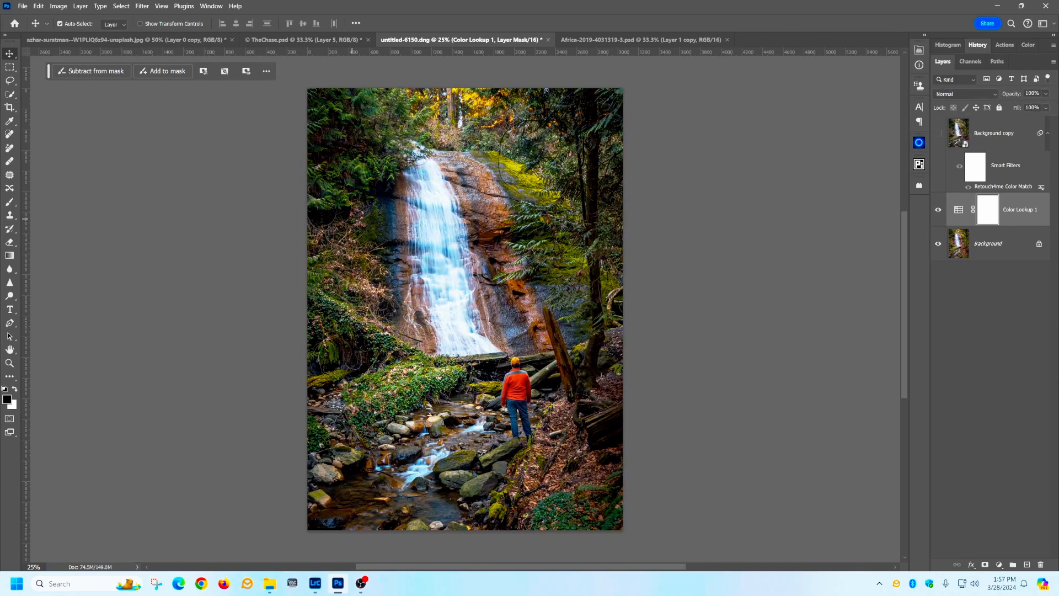
key("b")
scroll(512, 394, "up", 9)
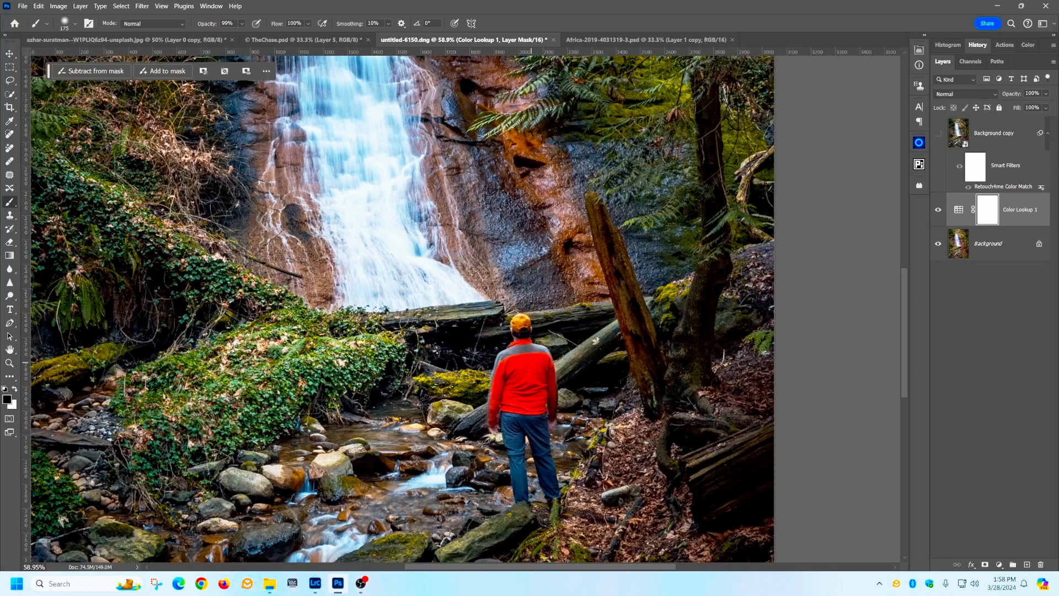
scroll(521, 323, "down", 4)
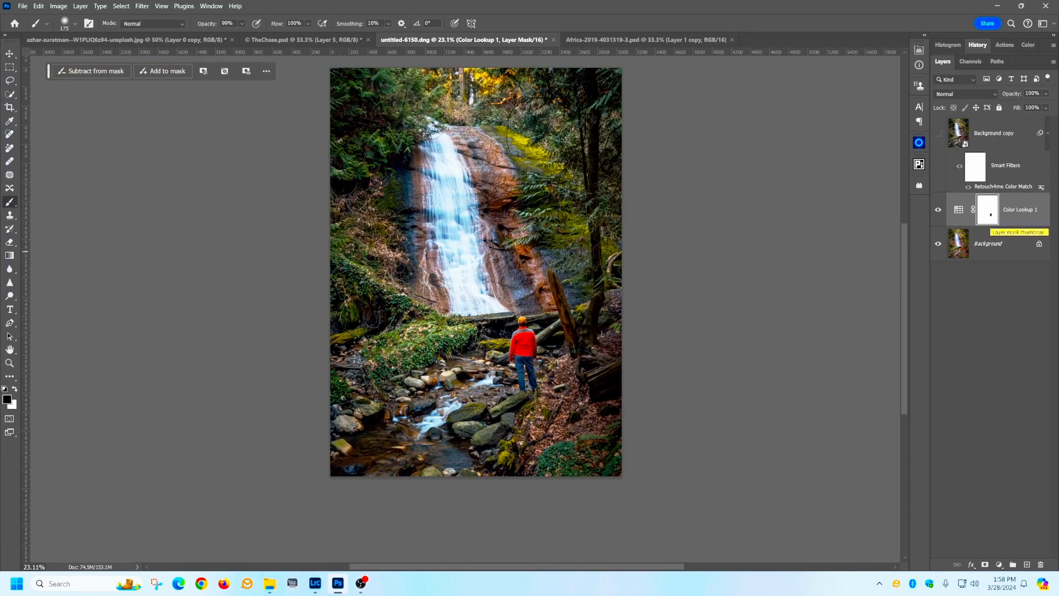
Inspect the Color Lookup 1 layer mask and compare the figure with the mask disabled and enabled
left_click(987, 212, "alt")
left_click(988, 212, "alt")
left_click(987, 214, "ctrl")
left_click(987, 217, "shift")
left_click(987, 218, "shift")
left_click(988, 217, "shift")
left_click(987, 217, "shift")
left_click(987, 218, "shift")
left_click(988, 218, "shift")
Lower the opacity of the Color Lookup 1 adjustment and compare the photo with and without it
left_click(959, 213)
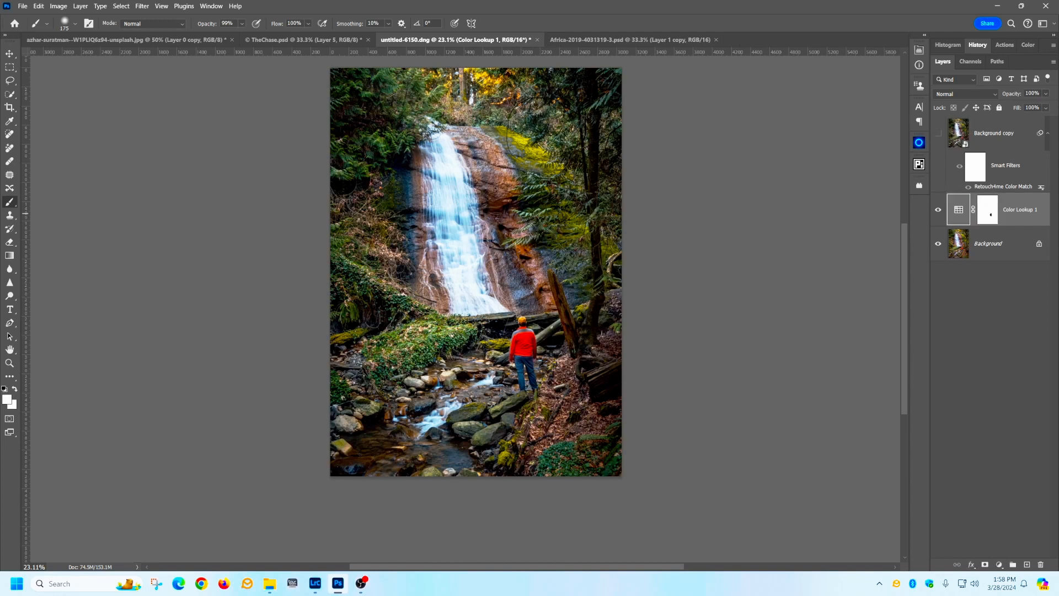
left_click(1046, 94)
left_click_drag(1052, 105, 1033, 106)
left_click(938, 209)
left_click(938, 210)
left_click(938, 210)
left_click(938, 210)
Hide Color Lookup 1, show Background copy, and paint its smart filter mask black over the standing figure
left_click(938, 210)
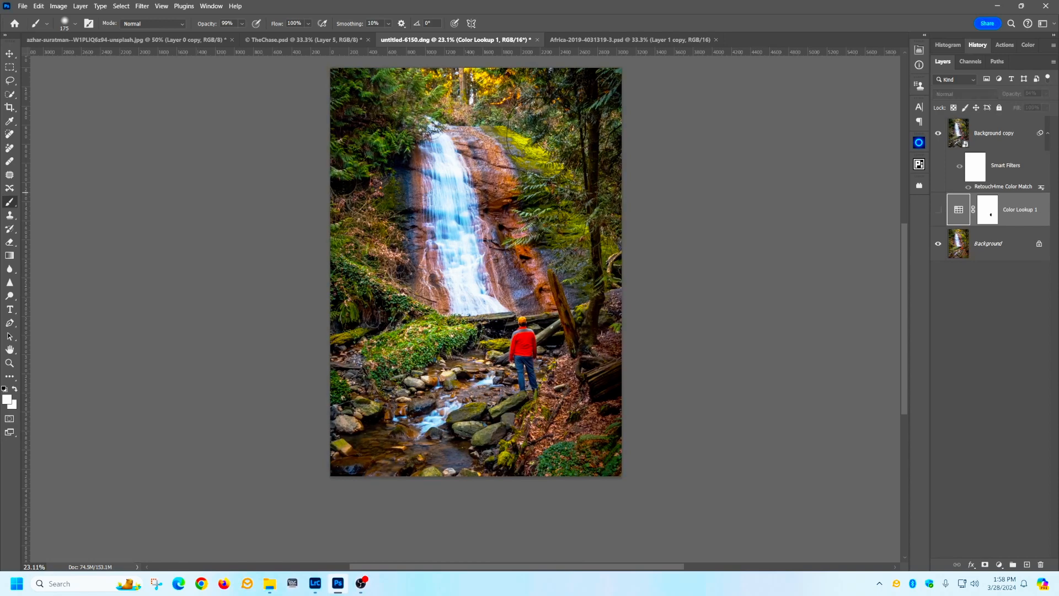
left_click(938, 133)
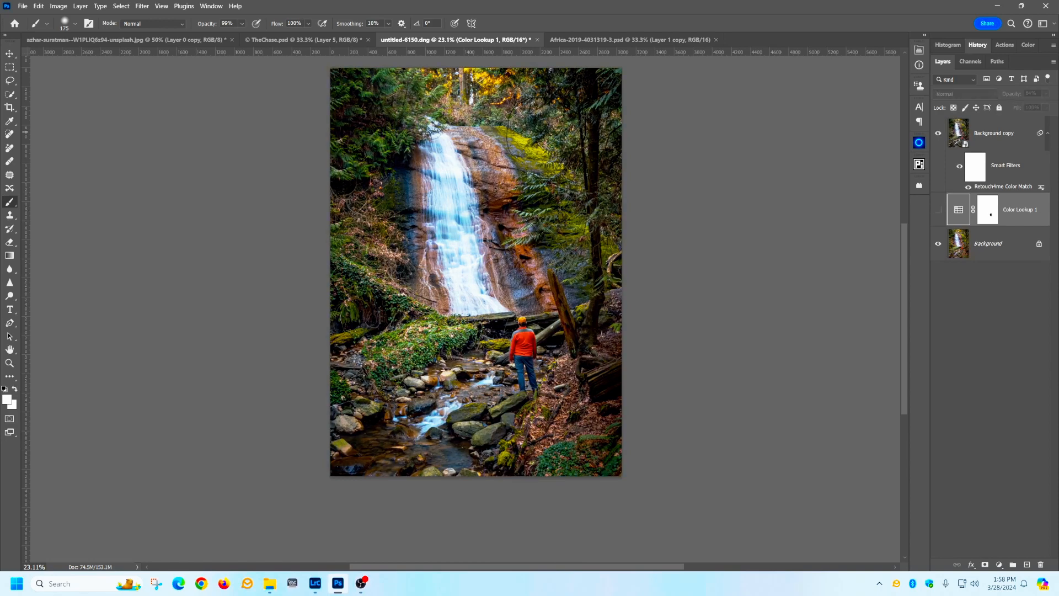
left_click(975, 164)
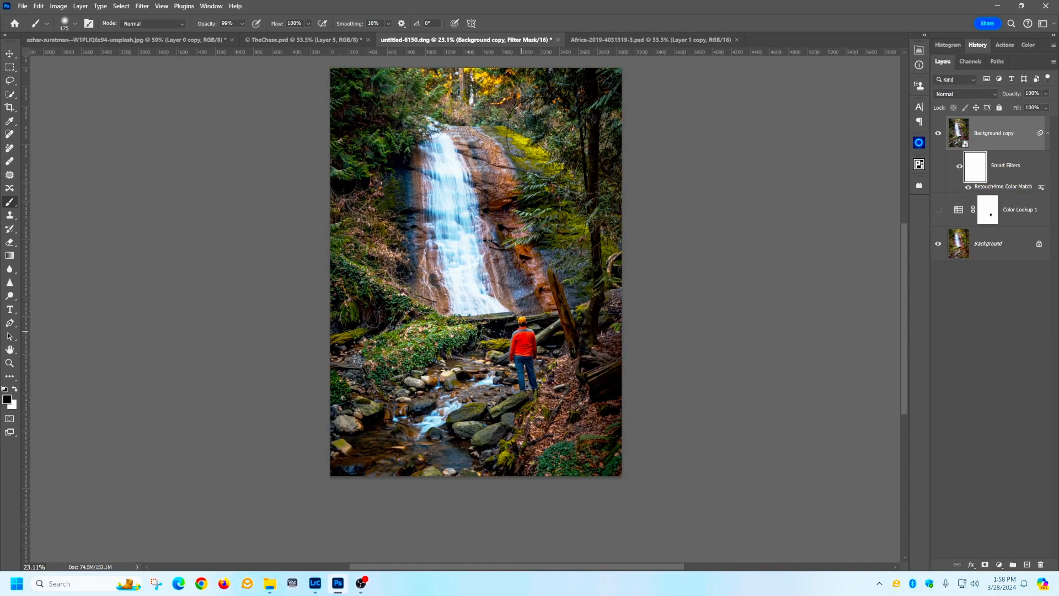
scroll(524, 346, "up", 7)
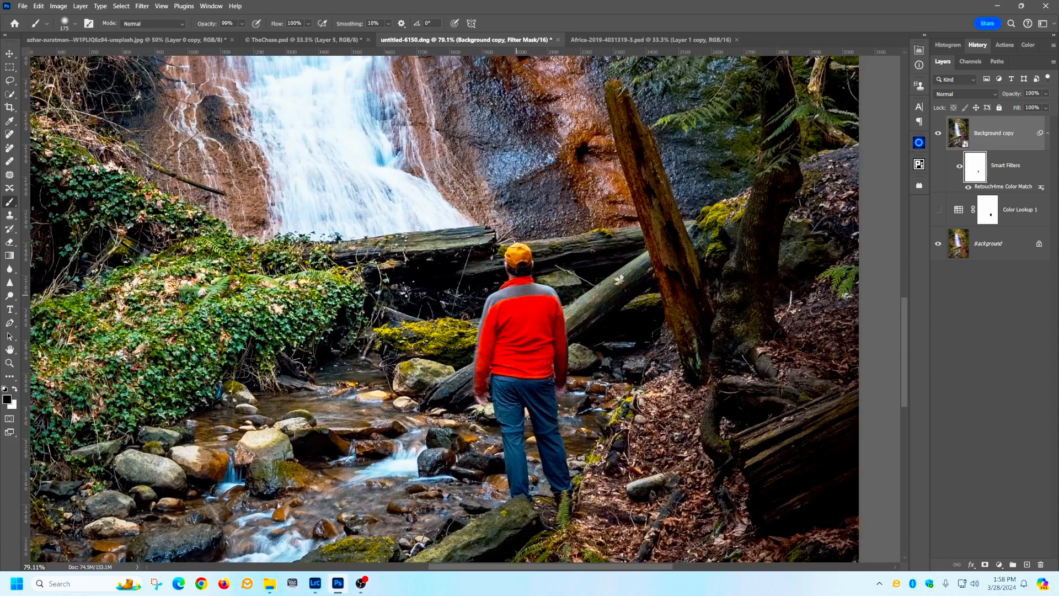
scroll(527, 350, "down", 6)
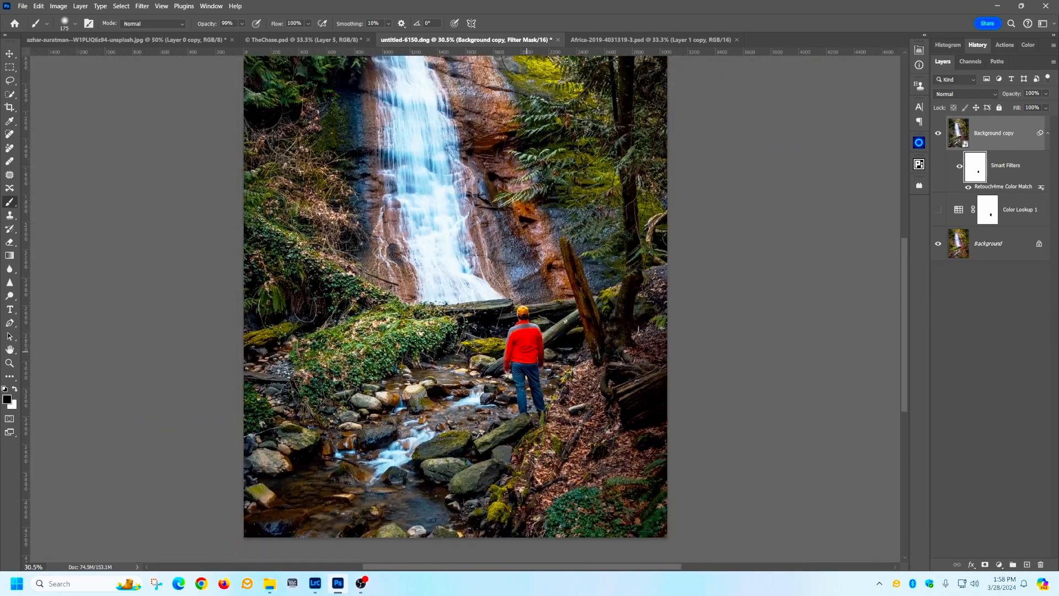
Compare the waterfall photo with and without Background copy's smart filter, and with its filter mask disabled and enabled
left_click(959, 166)
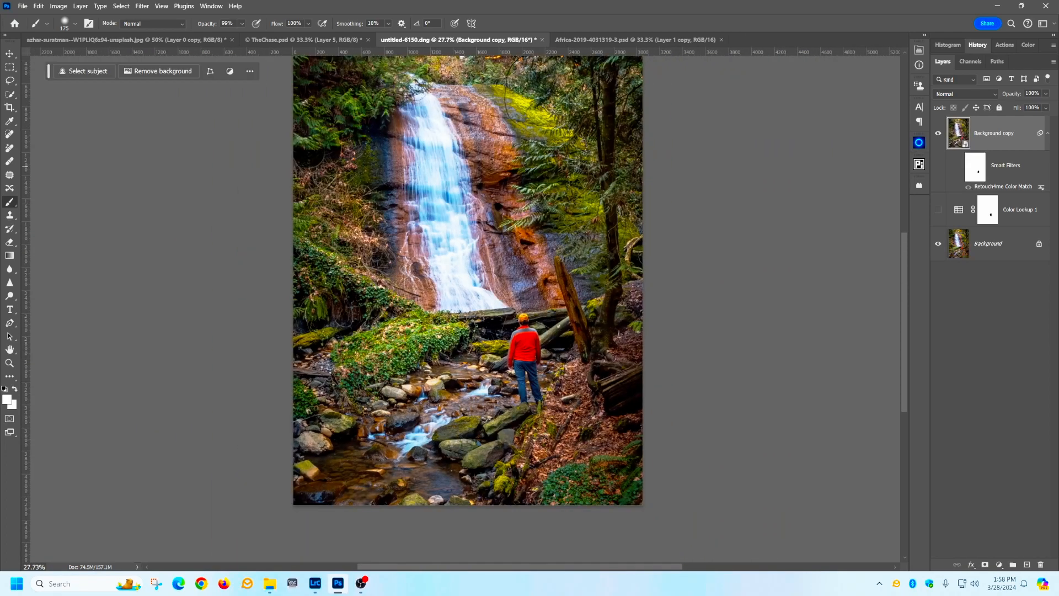
left_click(959, 166)
left_click(959, 166)
left_click(975, 166, "shift")
left_click(975, 166, "shift")
left_click(975, 166, "shift")
double_click(975, 166, "shift")
left_click(876, 231)
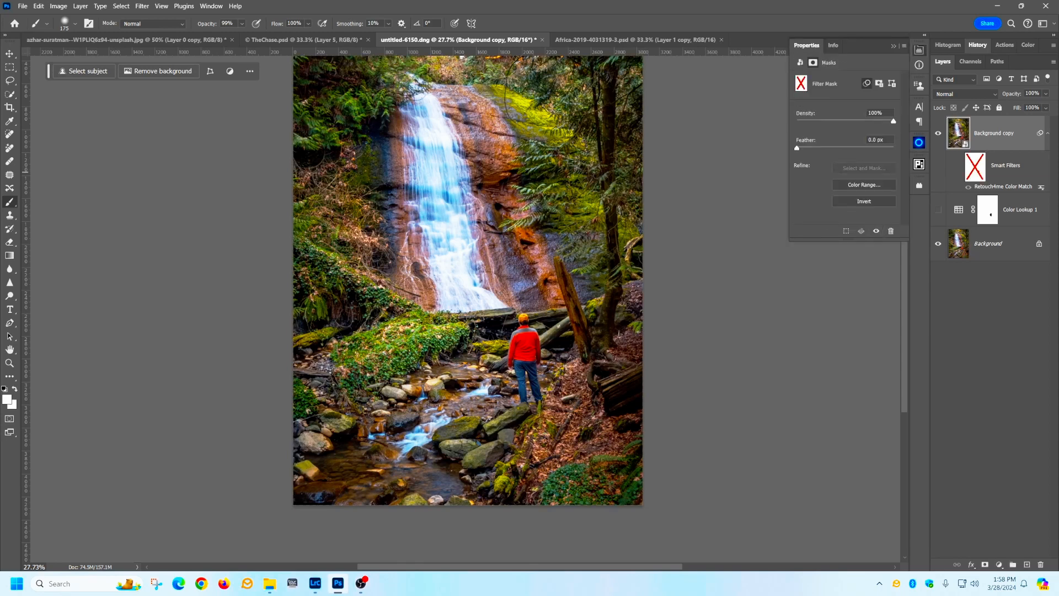
left_click(894, 47)
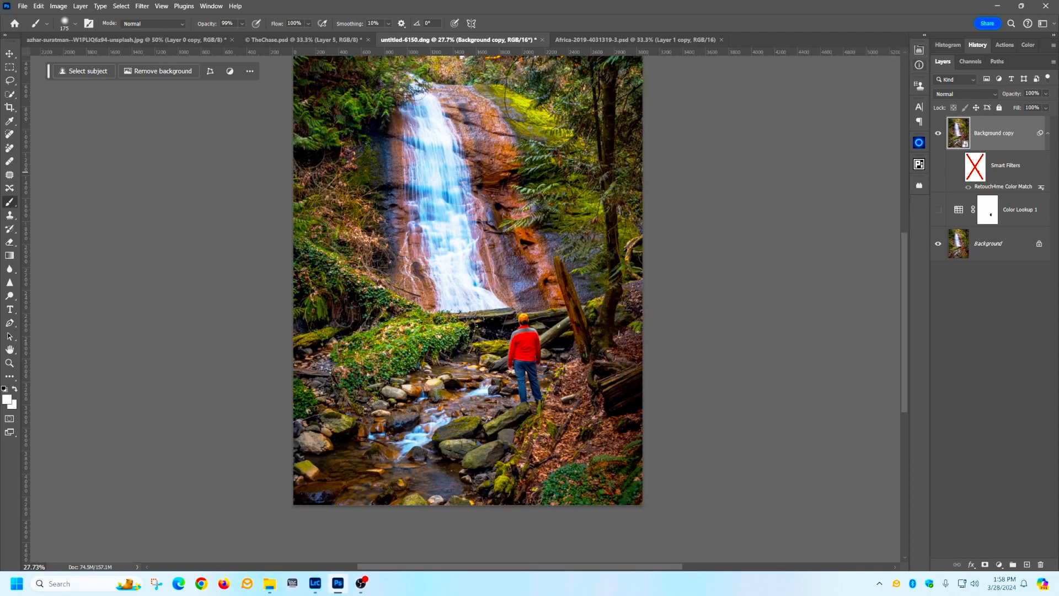
left_click(975, 170)
left_click(976, 169, "shift")
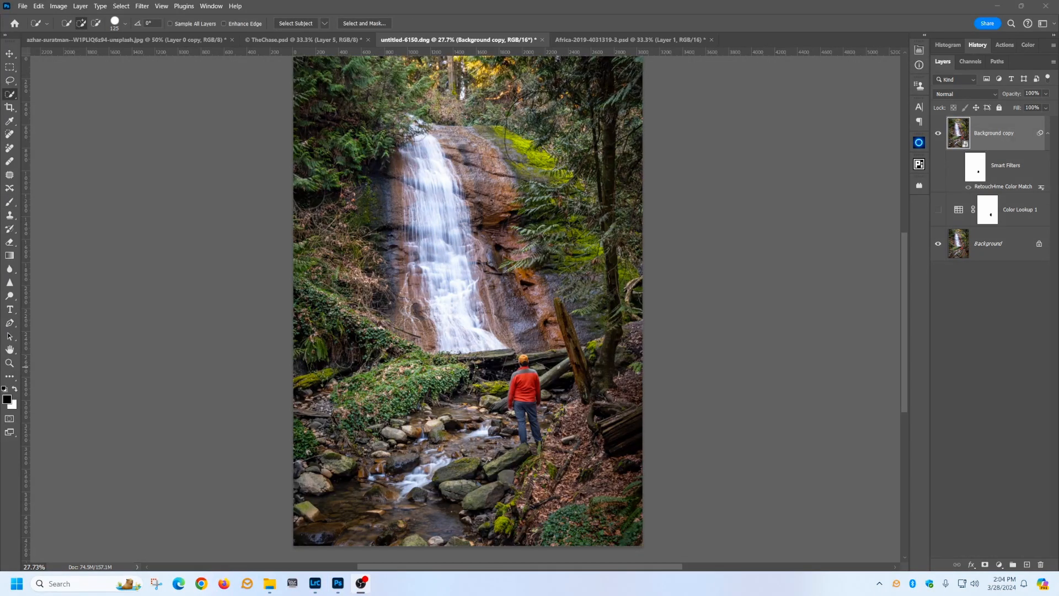
left_click(630, 40)
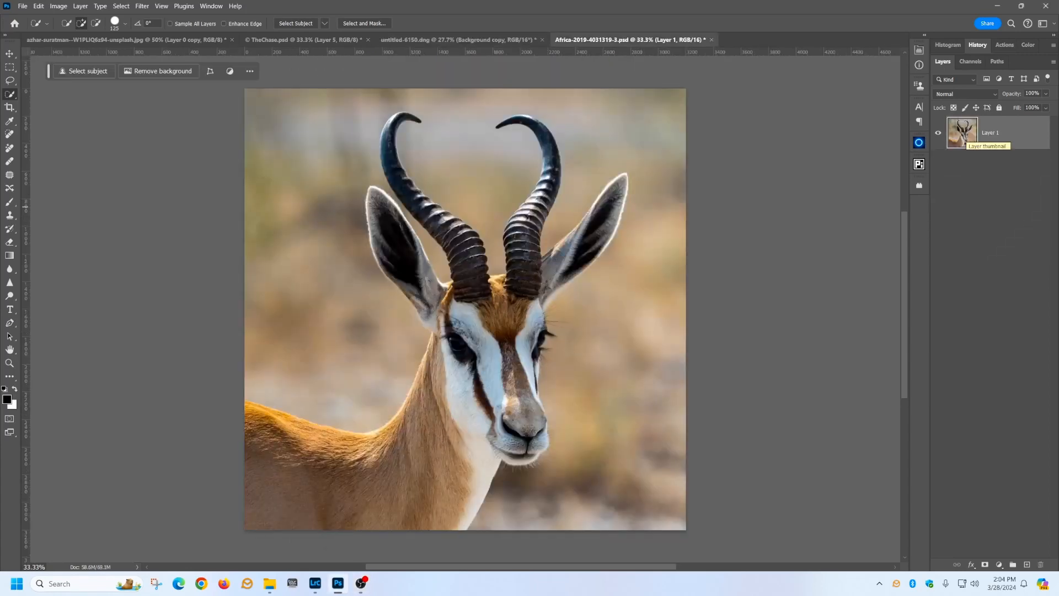
key("ctrl+j")
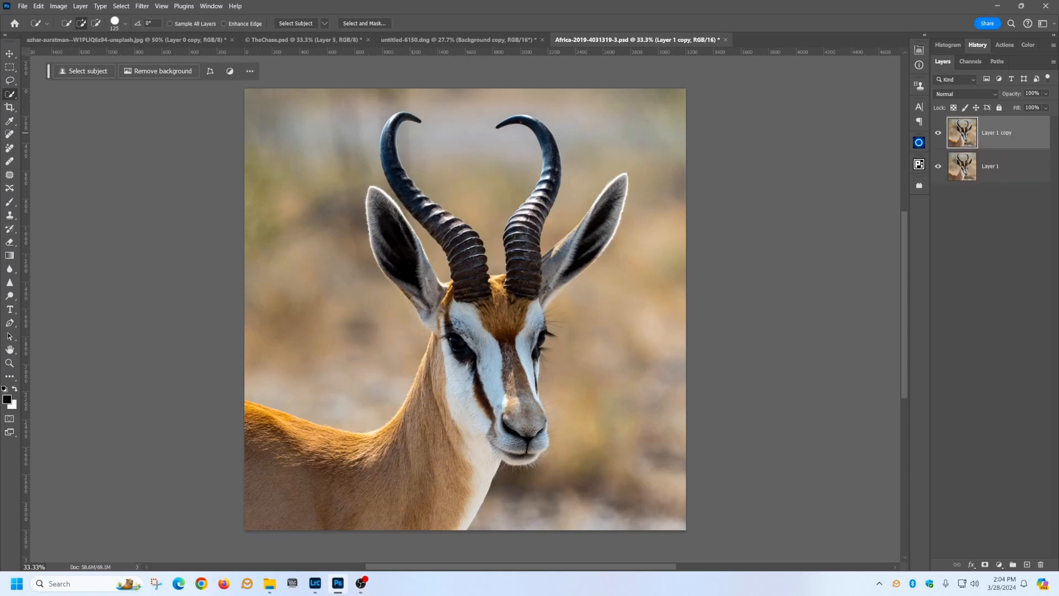
right_click(993, 133)
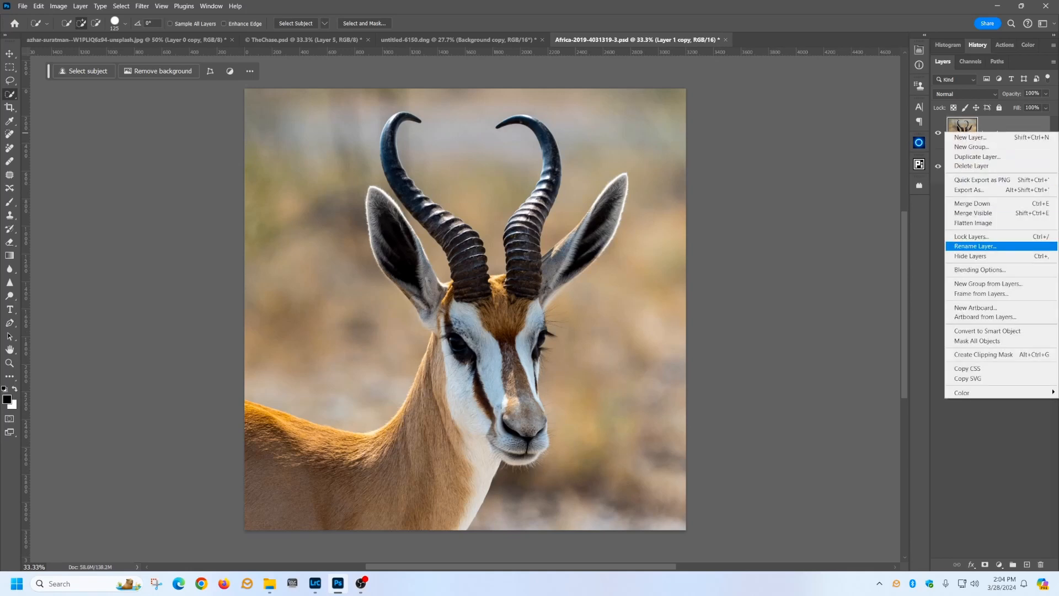
left_click(988, 330)
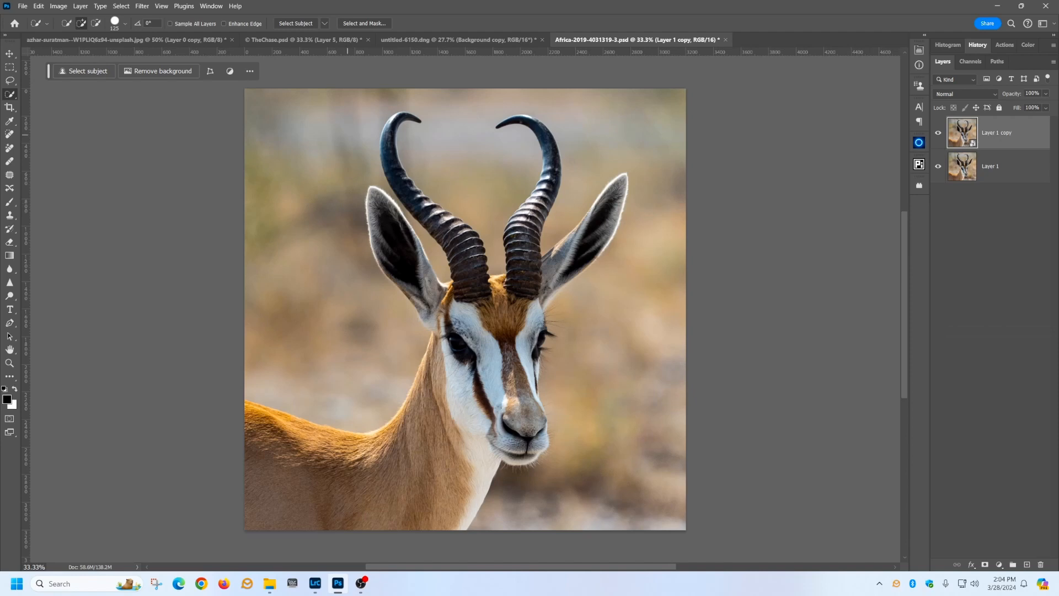
Start the Retouch4me Color Match filter on Layer 1 copy
left_click(142, 6)
mouse_move(166, 250)
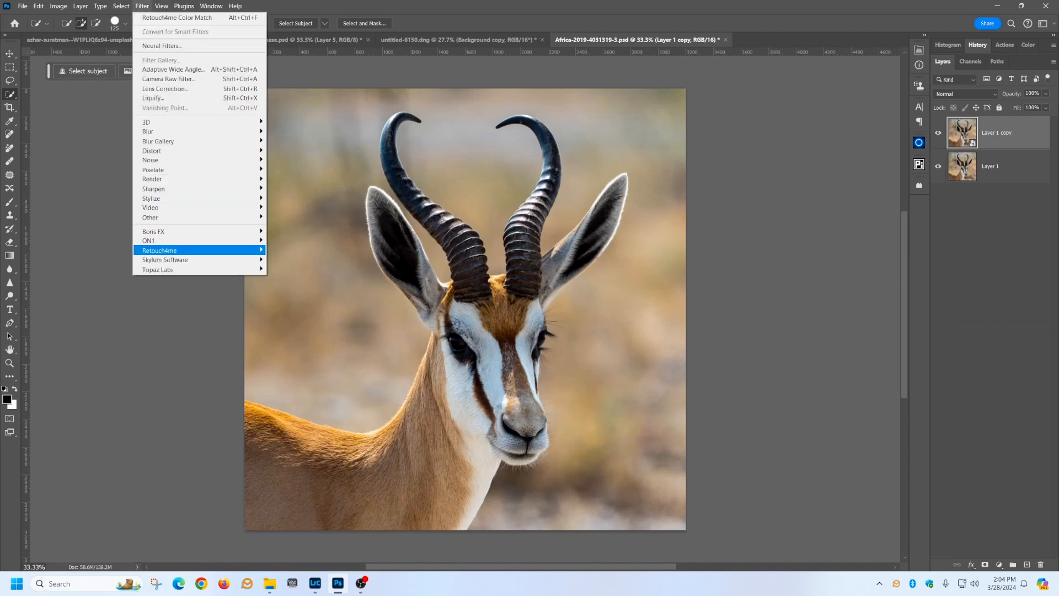
left_click(309, 250)
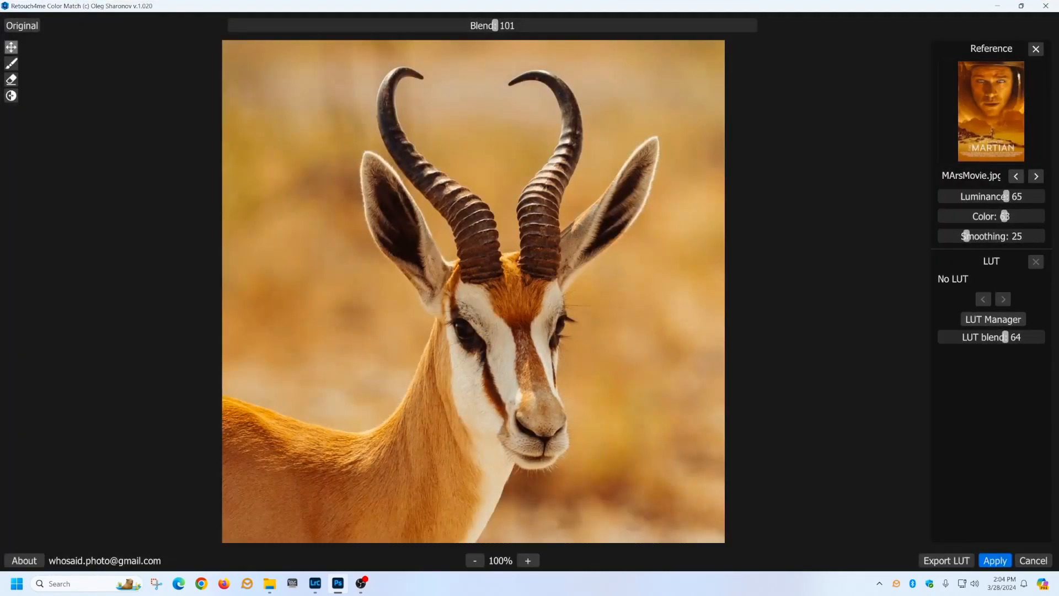
Preview the antelope with the Lion, MArsMovie, Moody1 and Move_Blue_Temp reference images in turn
left_click(1016, 177)
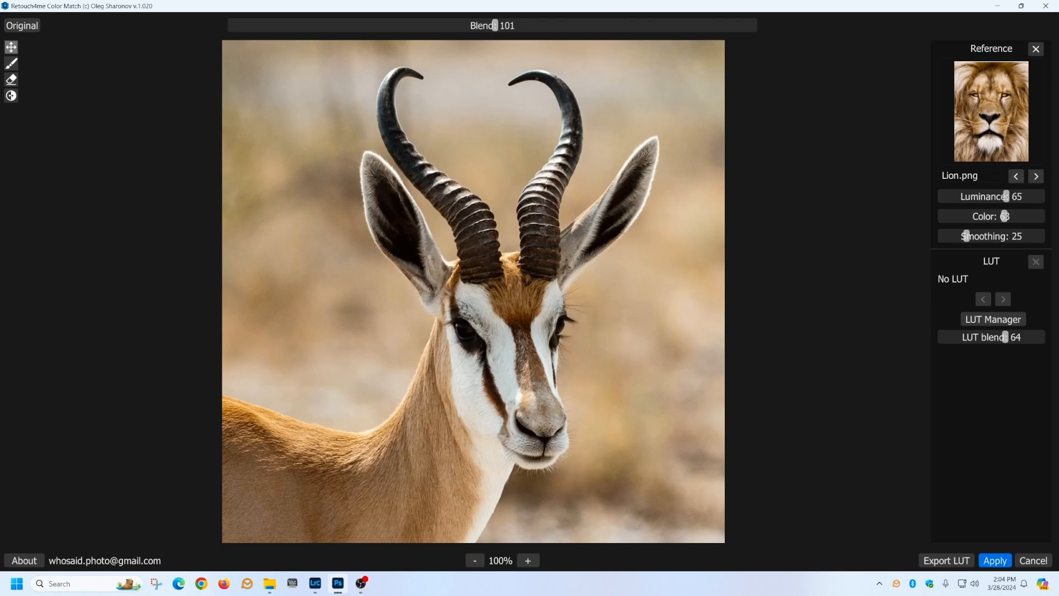
left_click(1036, 177)
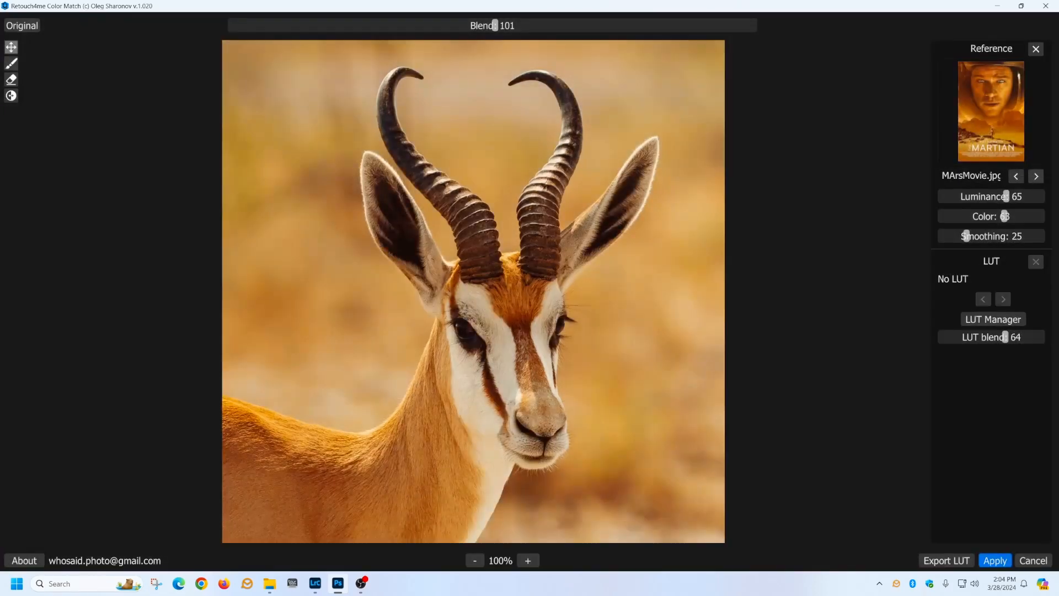
left_click(1036, 177)
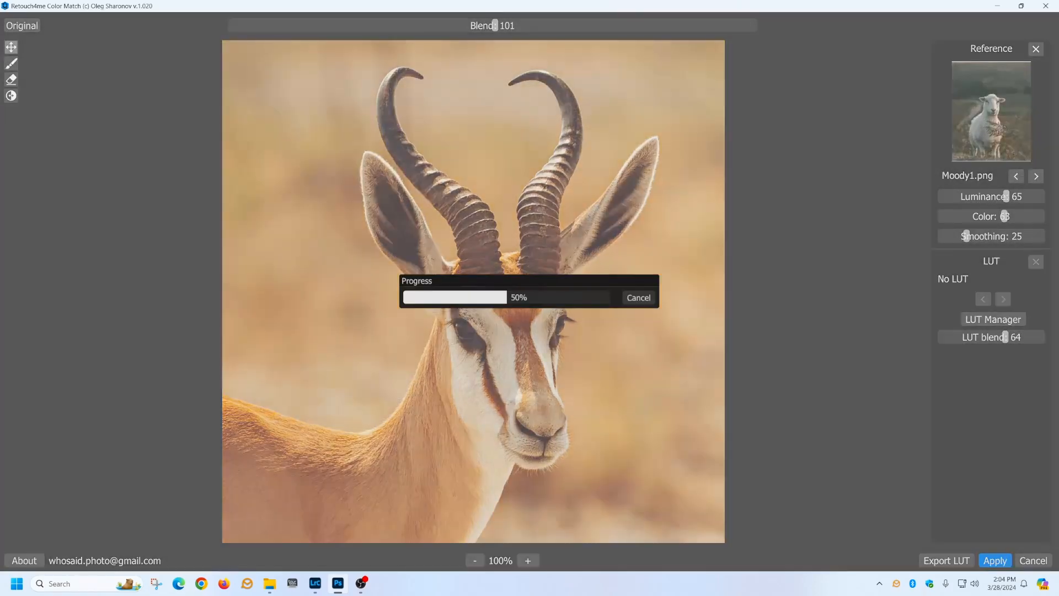
left_click(1036, 176)
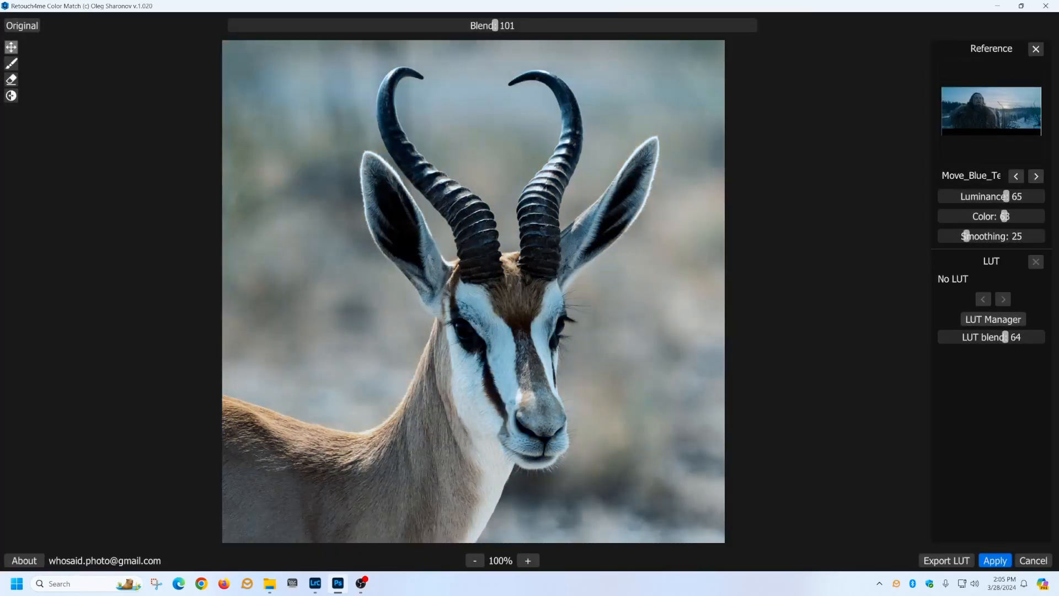
Try Black1 and the bird screenshot from the ColourMatch folder as reference images for the antelope
left_click(1036, 49)
left_click(991, 119)
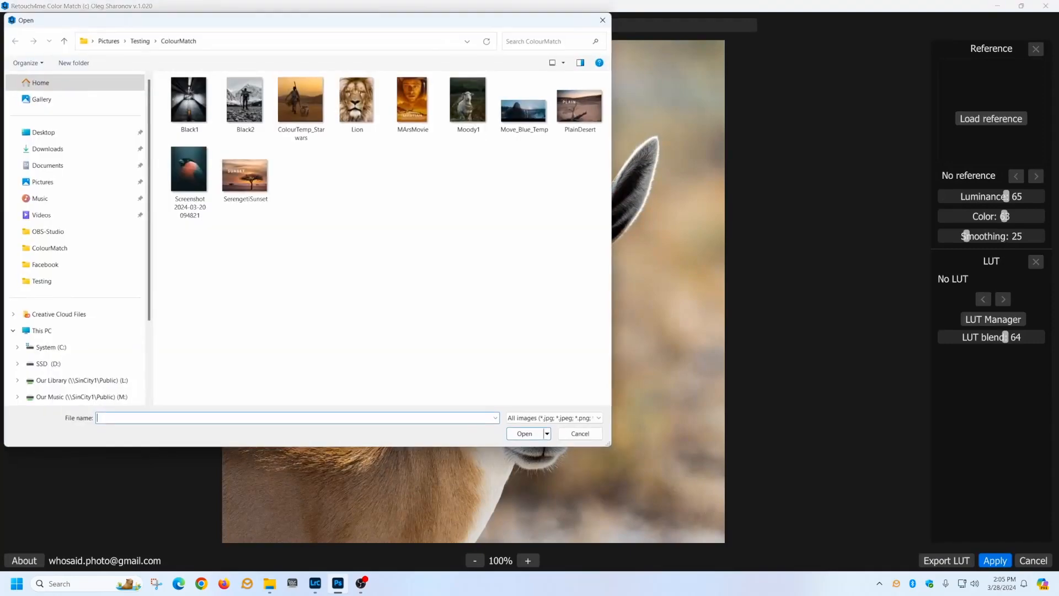
double_click(189, 100)
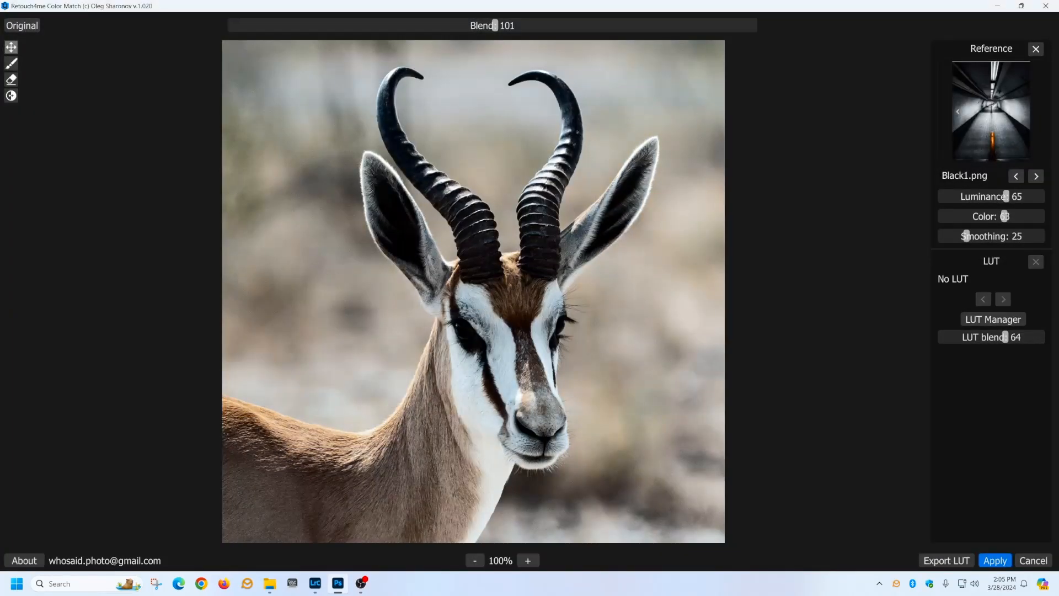
left_click(1036, 49)
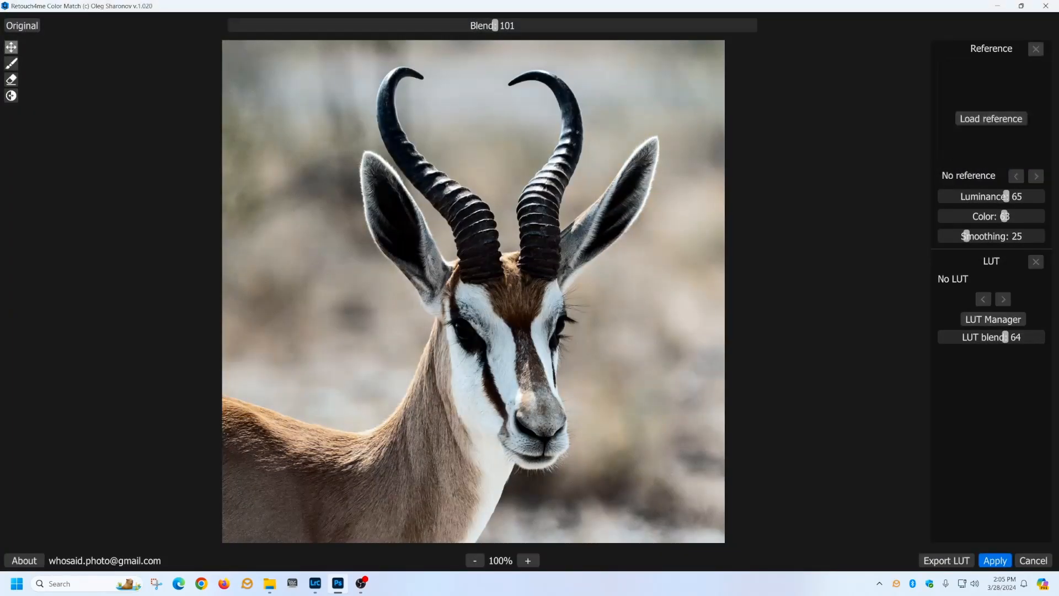
left_click(991, 119)
double_click(189, 169)
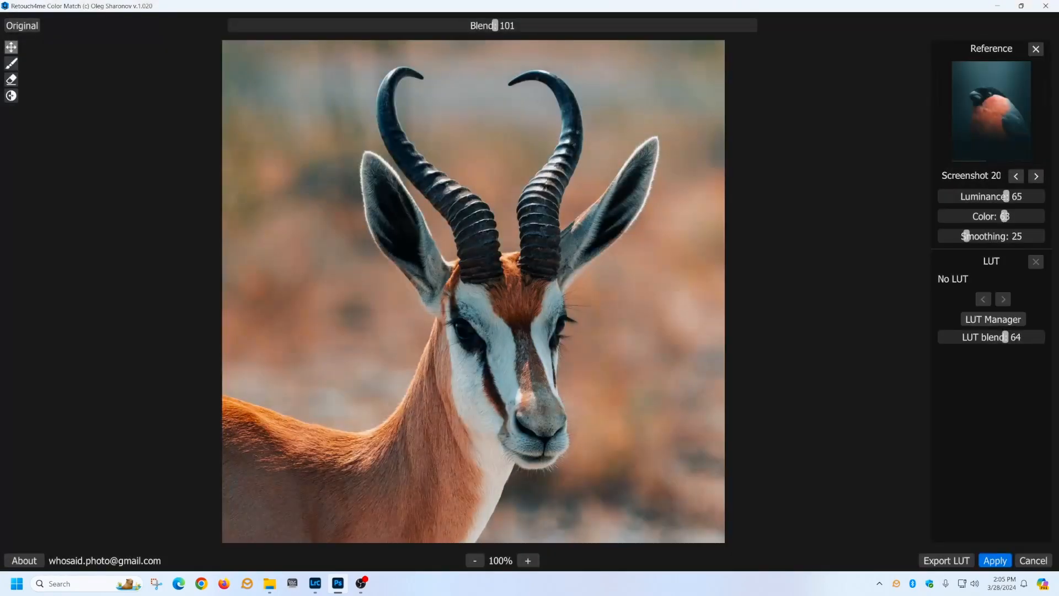
Load MArsMovie as the reference instead, set Color to 70, and apply the filter
left_click(1035, 49)
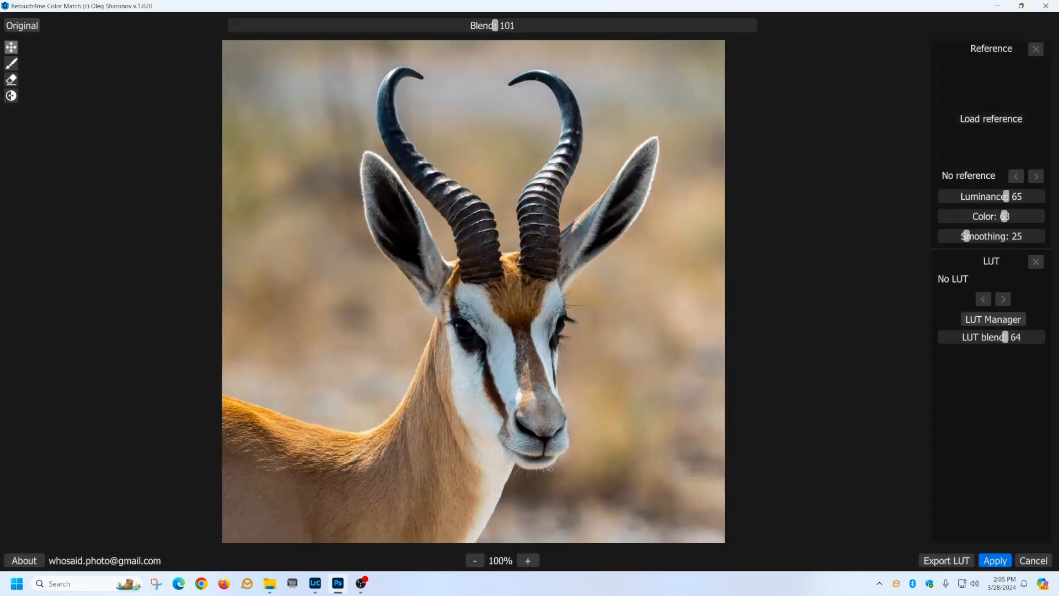
left_click(991, 119)
left_click(412, 105)
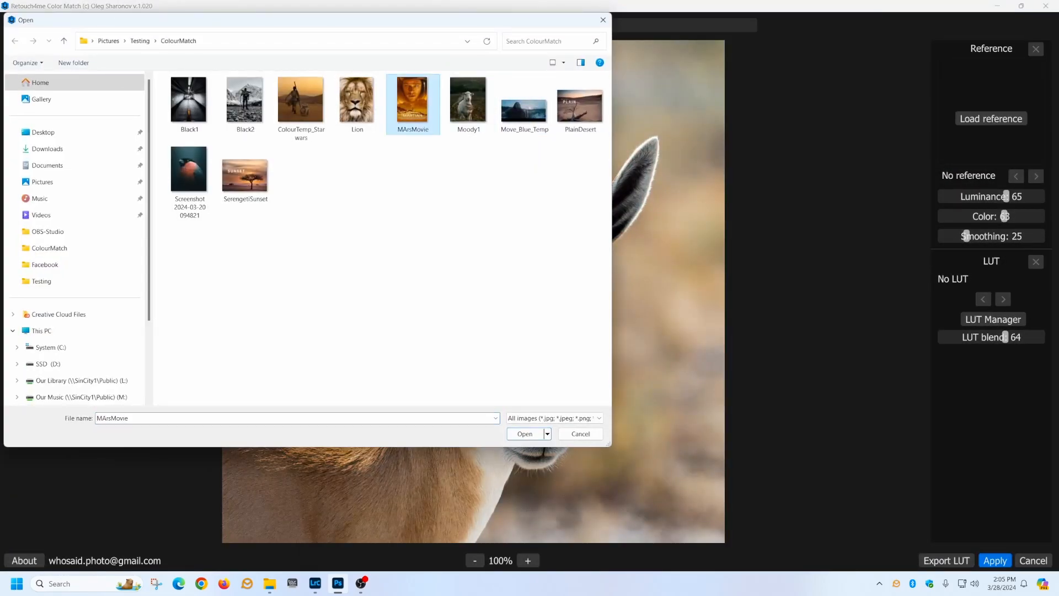
left_click(525, 435)
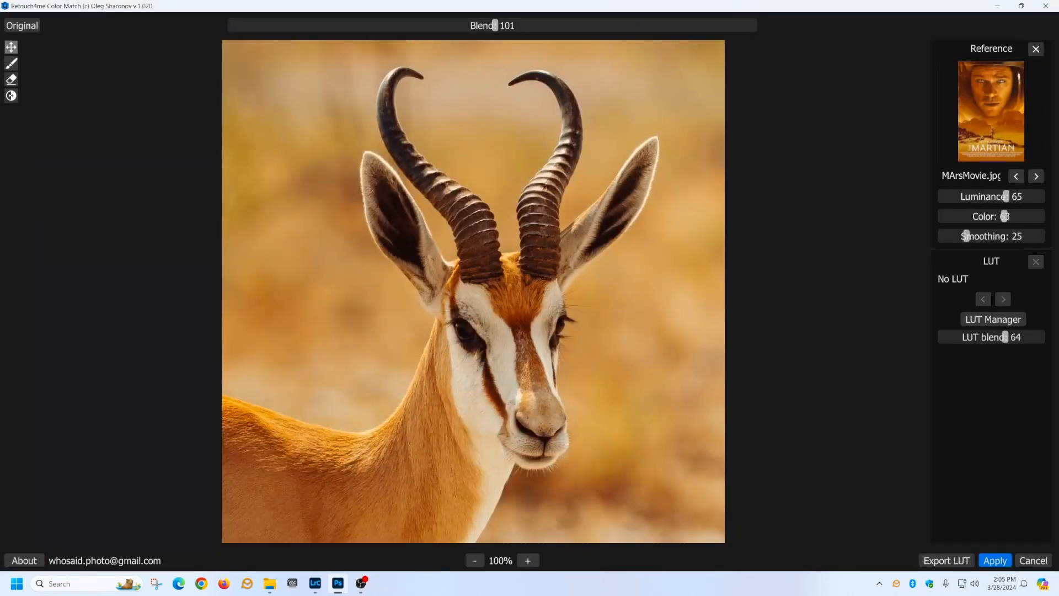
left_click_drag(1004, 216, 1011, 217)
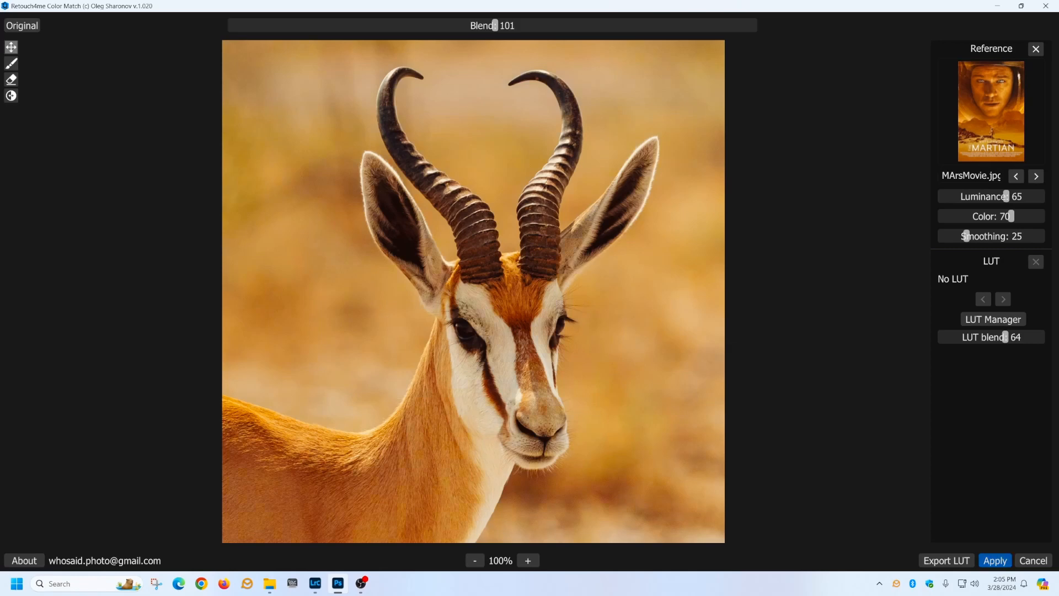
left_click(995, 561)
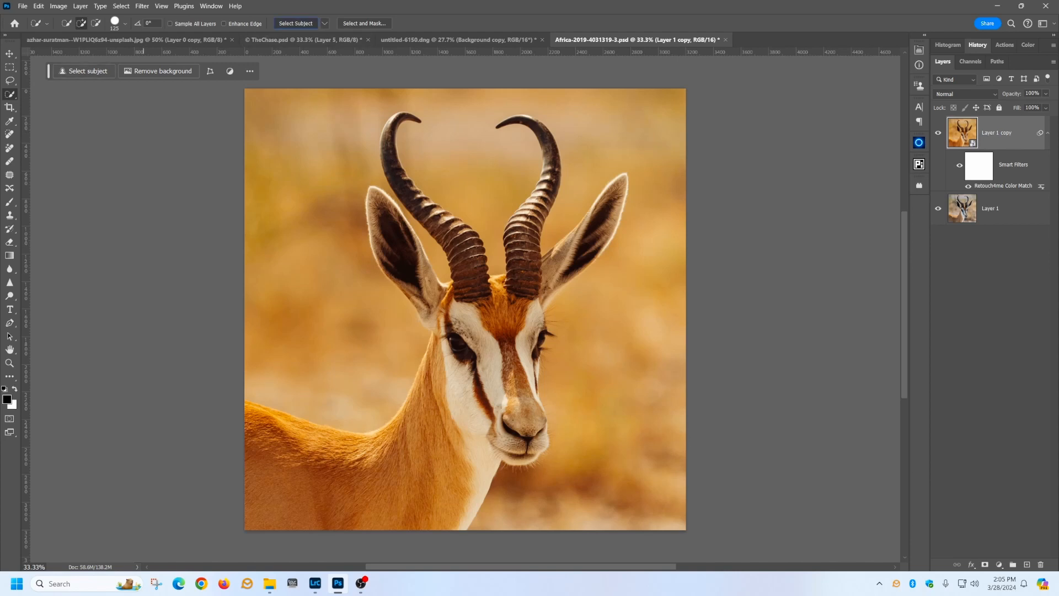
Select the whole antelope, adding its neck and body to the automatic subject selection, and invert the selection to the background
left_click(296, 23)
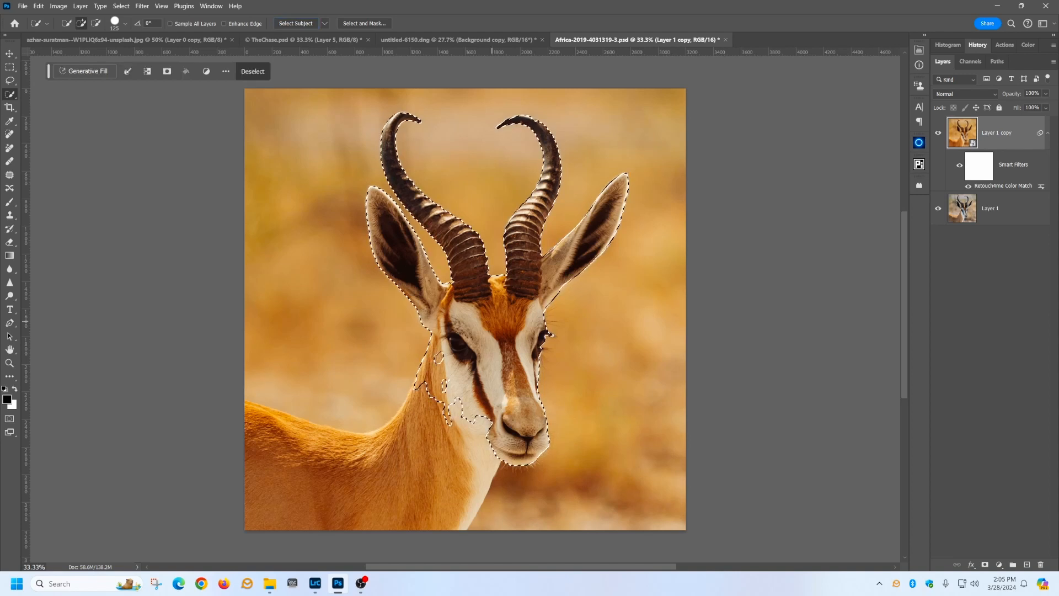
left_click_drag(281, 445, 342, 443)
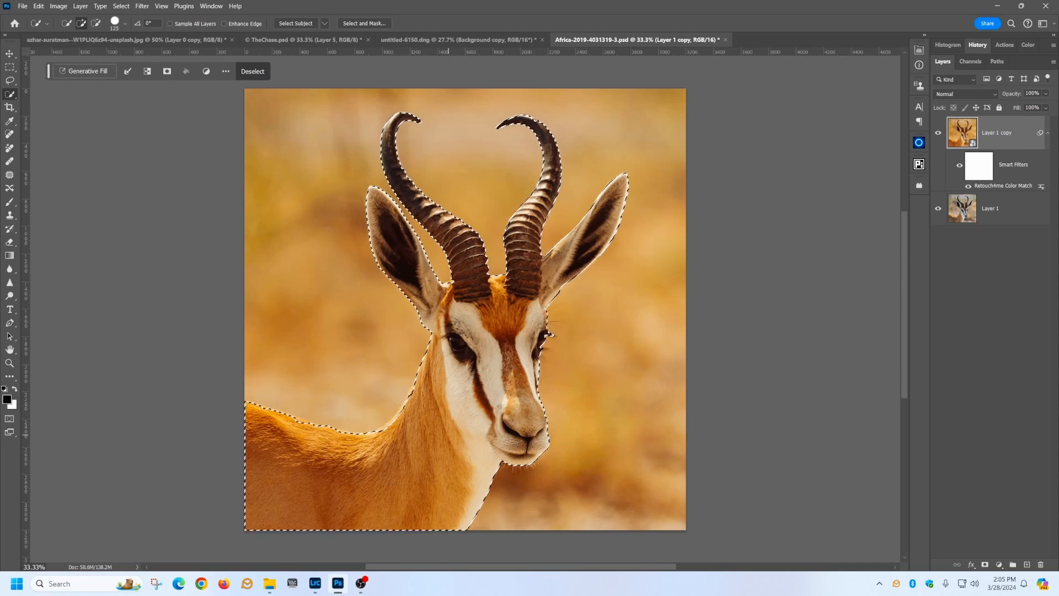
left_click(121, 6)
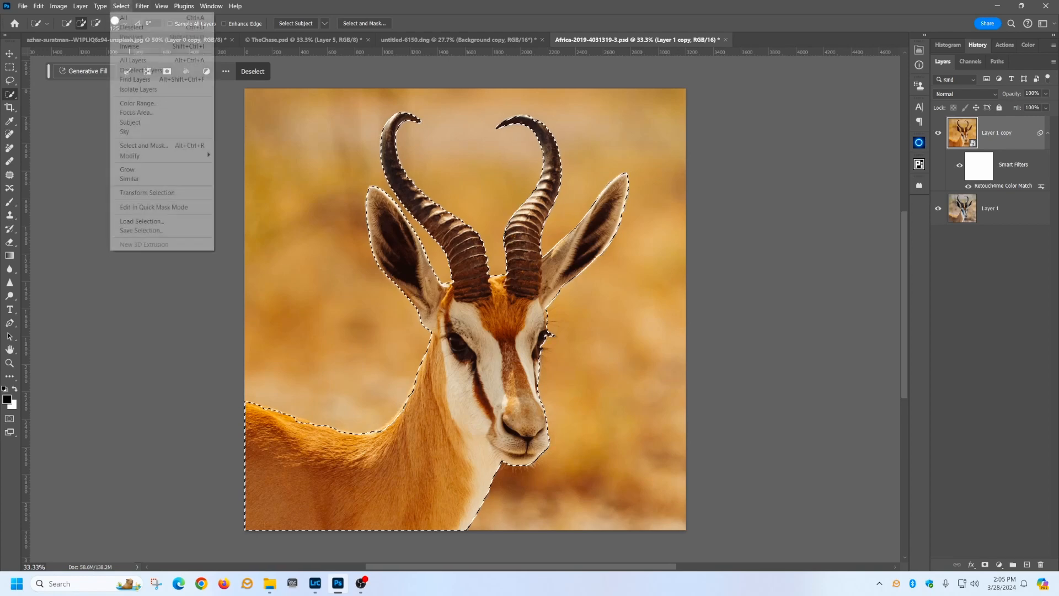
left_click(129, 46)
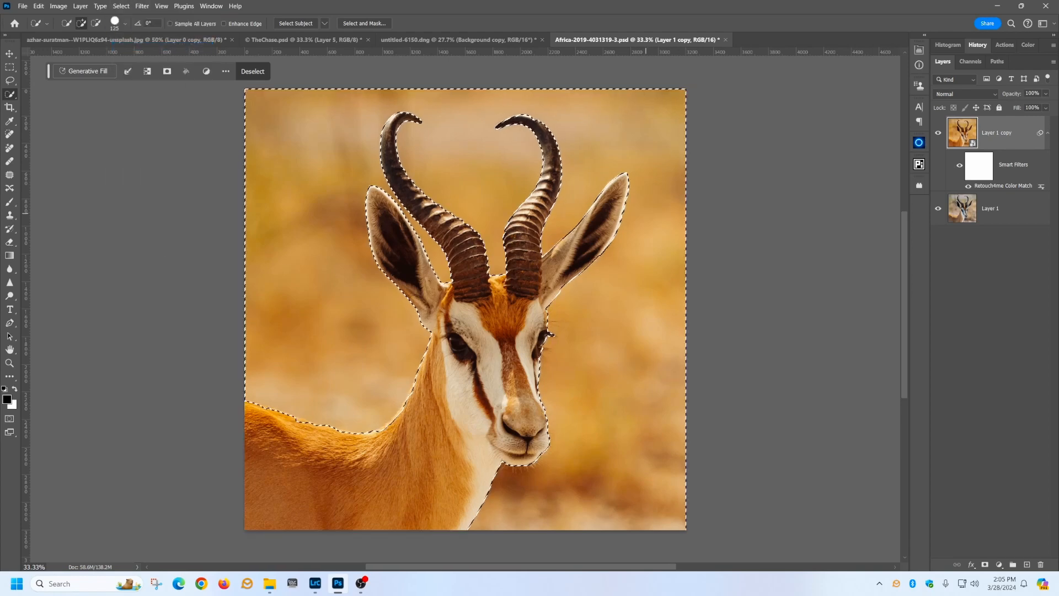
Fill the selected background with black on Layer 1 copy's smart filter mask at 100% opacity, and deselect
left_click(978, 168)
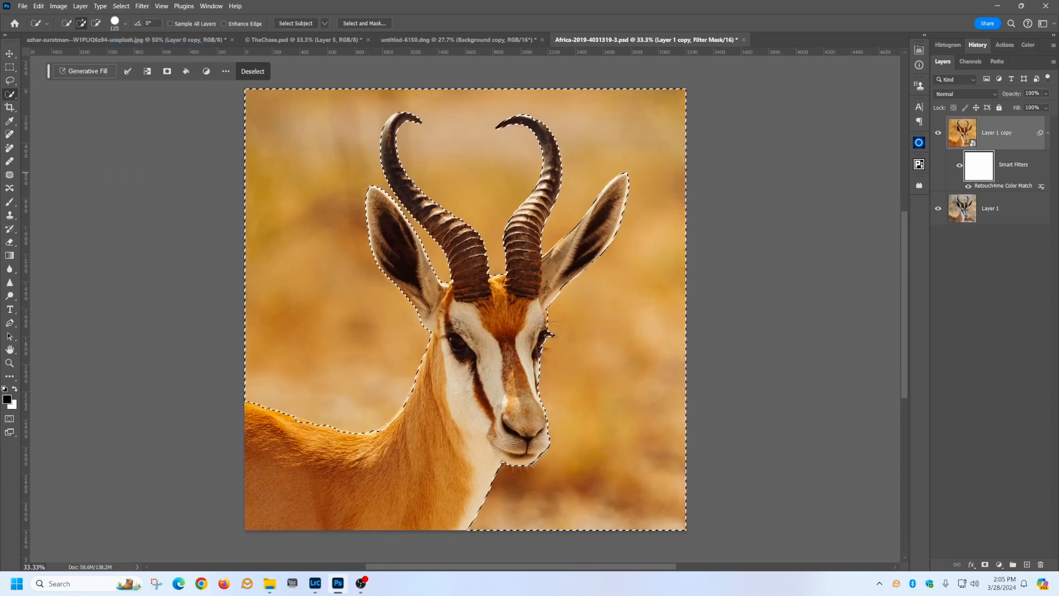
key("shift+F5")
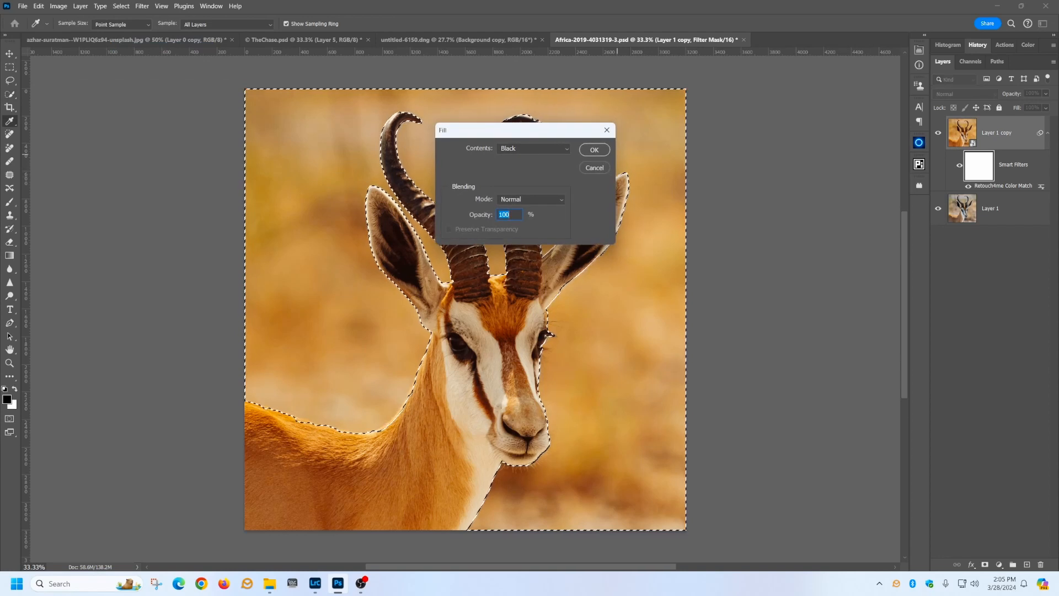
key("Return")
key("w")
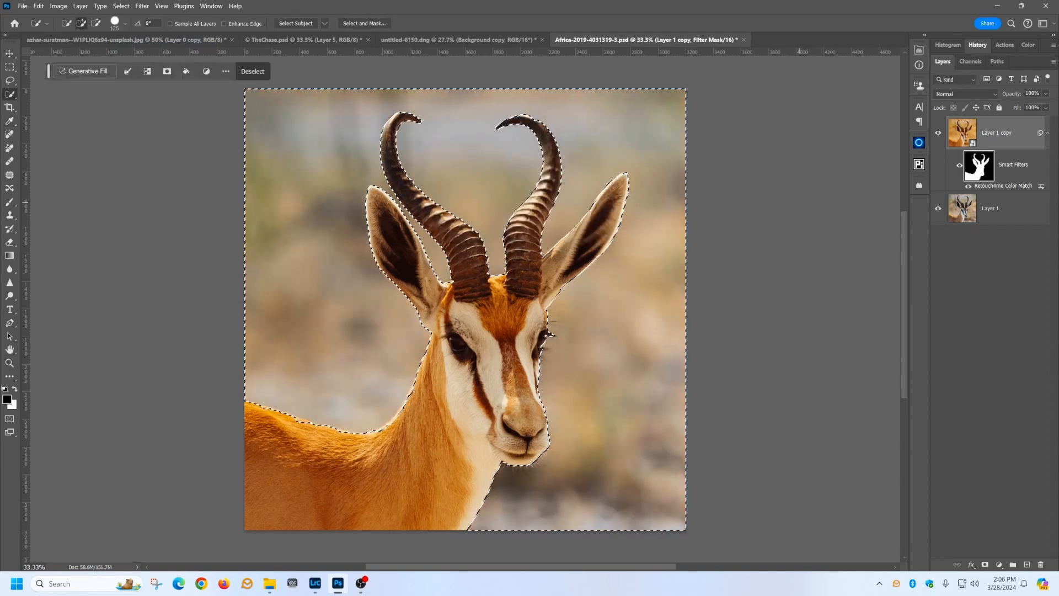
key("ctrl+d")
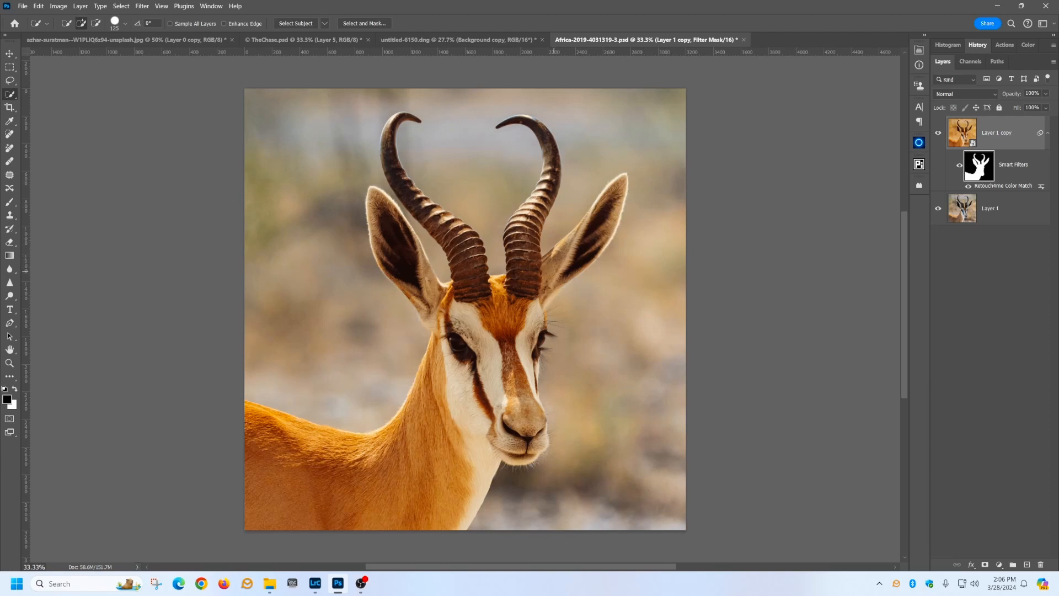
Try brushing black on the filter mask over the antelope's ear beside the right-hand horn to hide the color effect there
key("b")
left_click_drag(552, 282, 552, 279)
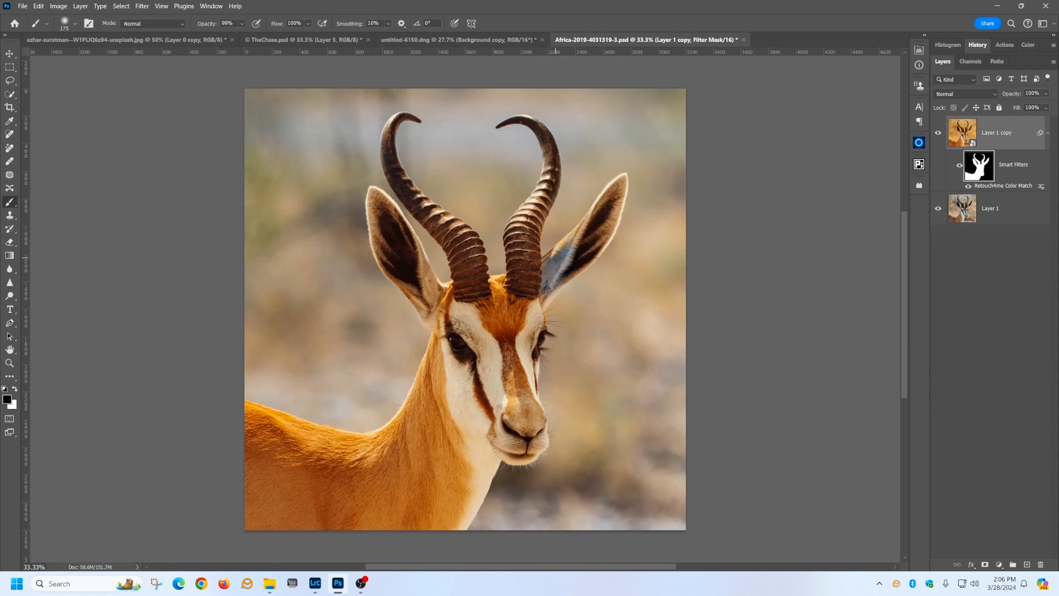
left_click_drag(581, 239, 620, 187)
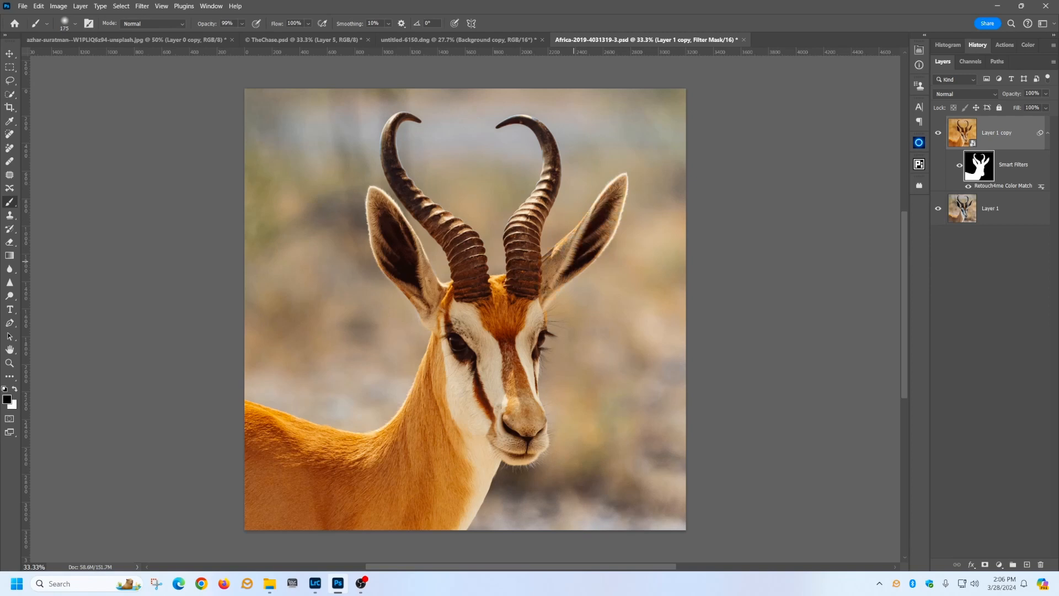
Paint black on the filter mask over both horns, from the ridged bases to the curved tips, to remove the color effect
mouse_move(524, 291)
left_mouse_down()
mouse_move(513, 289)
mouse_move(537, 257)
mouse_move(531, 231)
mouse_move(514, 240)
left_mouse_up()
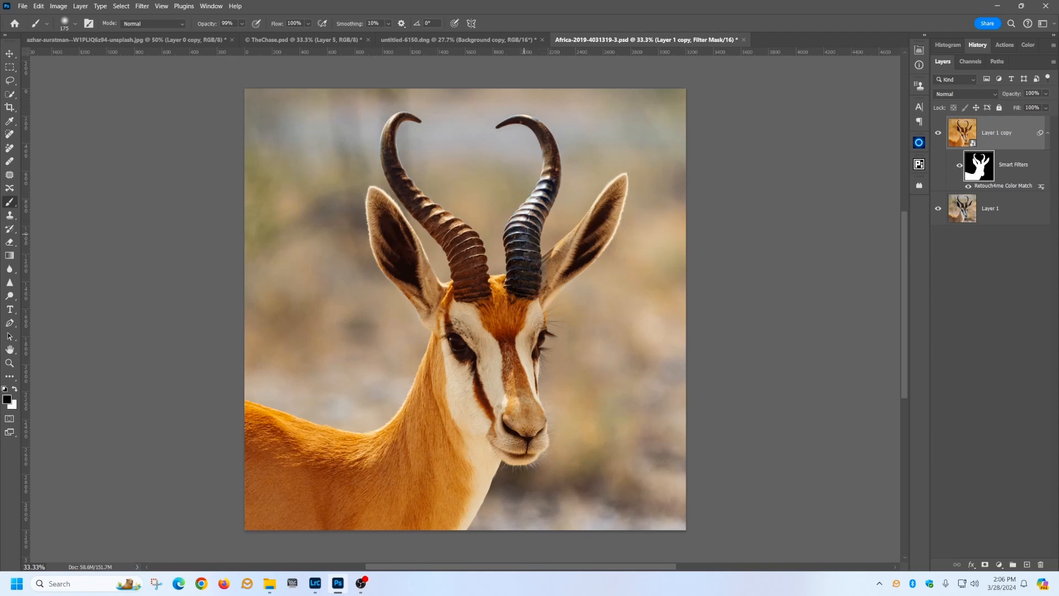
left_click_drag(472, 291, 433, 219)
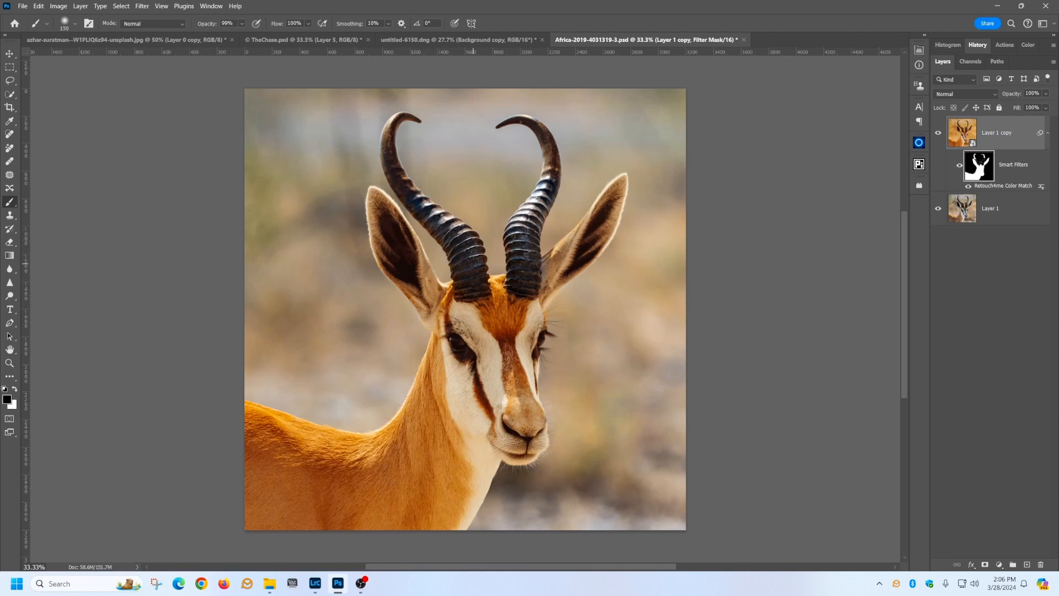
scroll(408, 192, "up", 6)
mouse_move(418, 170)
left_mouse_down()
mouse_move(482, 345)
mouse_move(431, 296)
mouse_move(413, 202)
left_mouse_up()
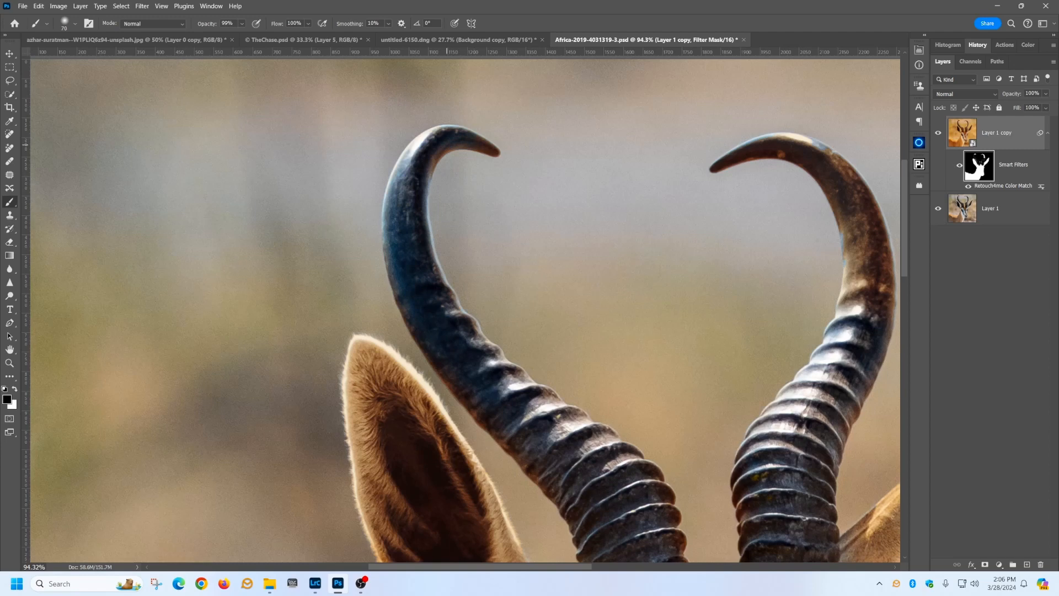
mouse_move(745, 153)
left_mouse_down()
mouse_move(798, 149)
mouse_move(839, 164)
left_mouse_up()
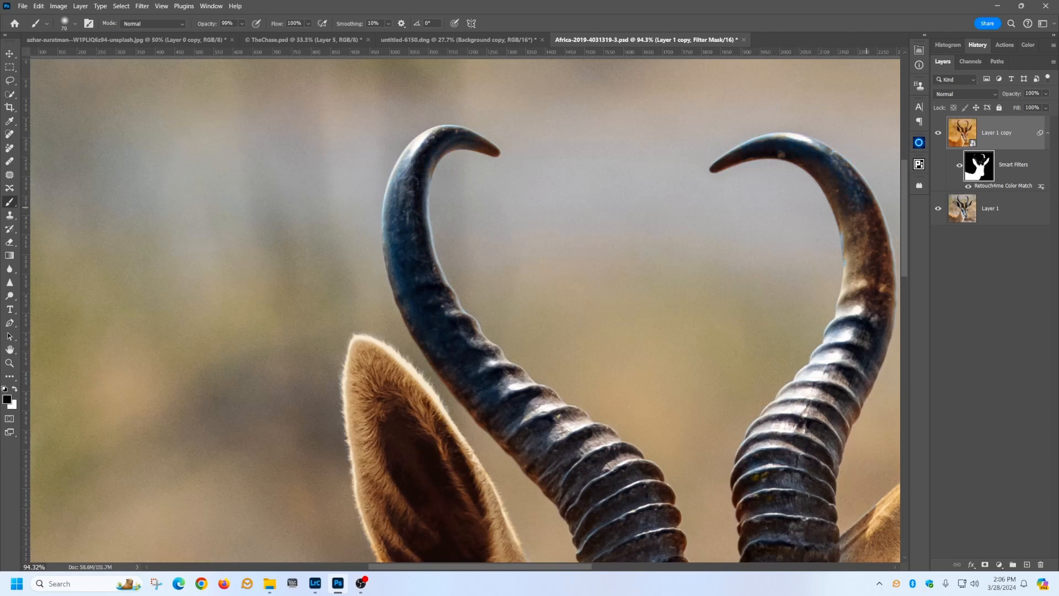
mouse_move(873, 238)
left_mouse_down()
mouse_move(881, 289)
mouse_move(852, 244)
mouse_move(837, 185)
left_mouse_up()
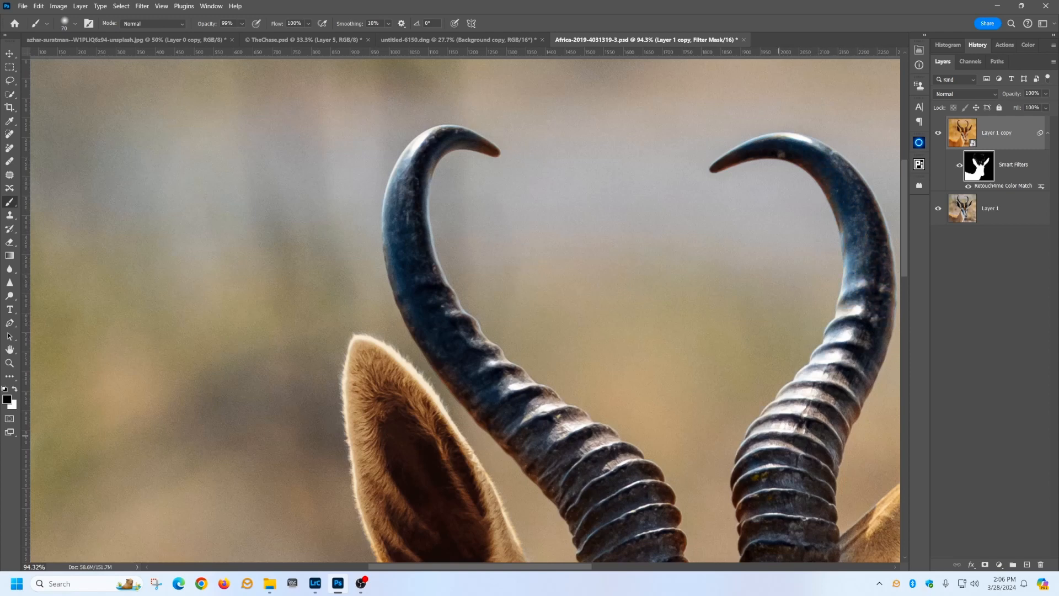
scroll(779, 436, "down", 5)
left_click_drag(787, 483, 515, 256)
scroll(536, 280, "down", 2)
scroll(536, 281, "down", 2)
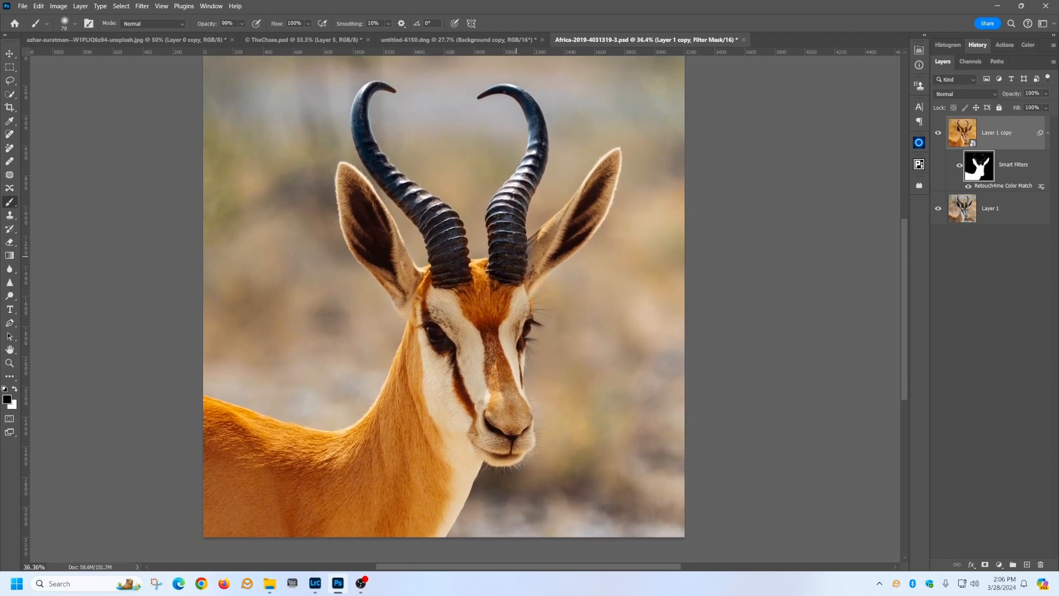
Lower the opacity of Layer 1 copy to 67%
left_click(962, 133)
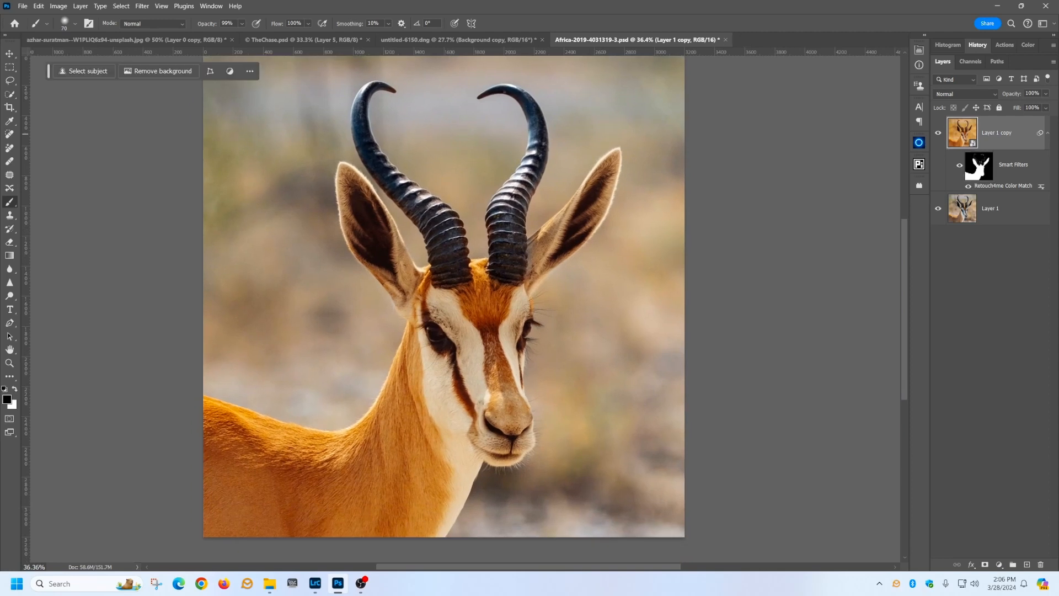
left_click(1046, 94)
left_click_drag(1051, 105, 1043, 105)
Compare the antelope before and after grading by repeatedly hiding and showing Layer 1 copy
left_click(938, 133)
left_click(938, 133)
left_click(938, 133)
left_click(938, 133)
left_click(939, 133)
left_click(938, 133)
left_click(938, 133)
left_click(938, 132)
left_click(938, 133)
left_click(938, 133)
Paint softly around the base of the ears and forehead on the filter mask with a size 200 black brush at 46% opacity
left_click(978, 165)
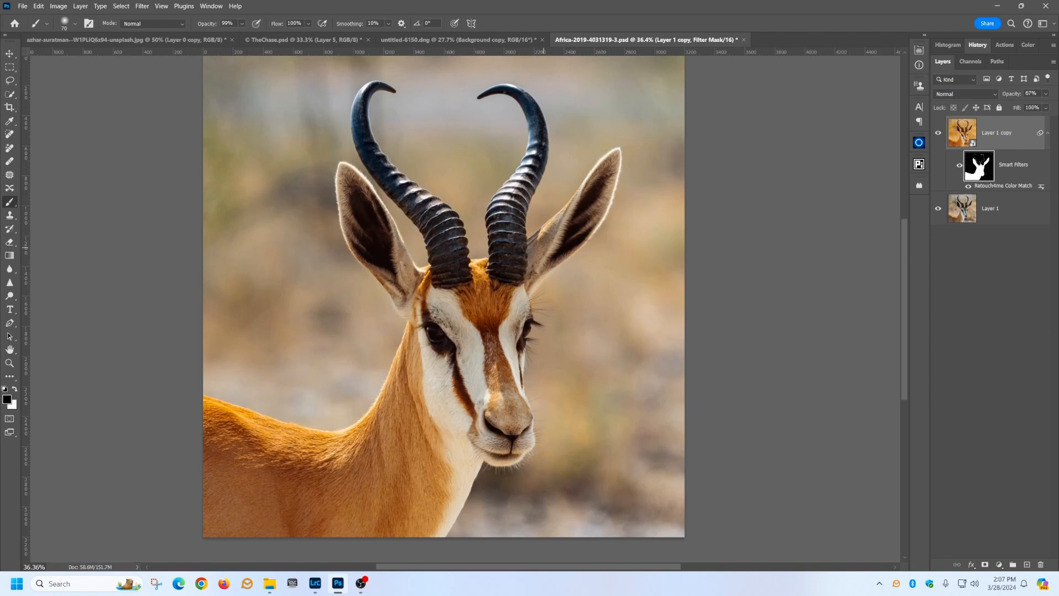
key("bracketright")
key("bracketright")
key("bracketright")
left_click(241, 24)
left_click_drag(223, 35, 226, 35)
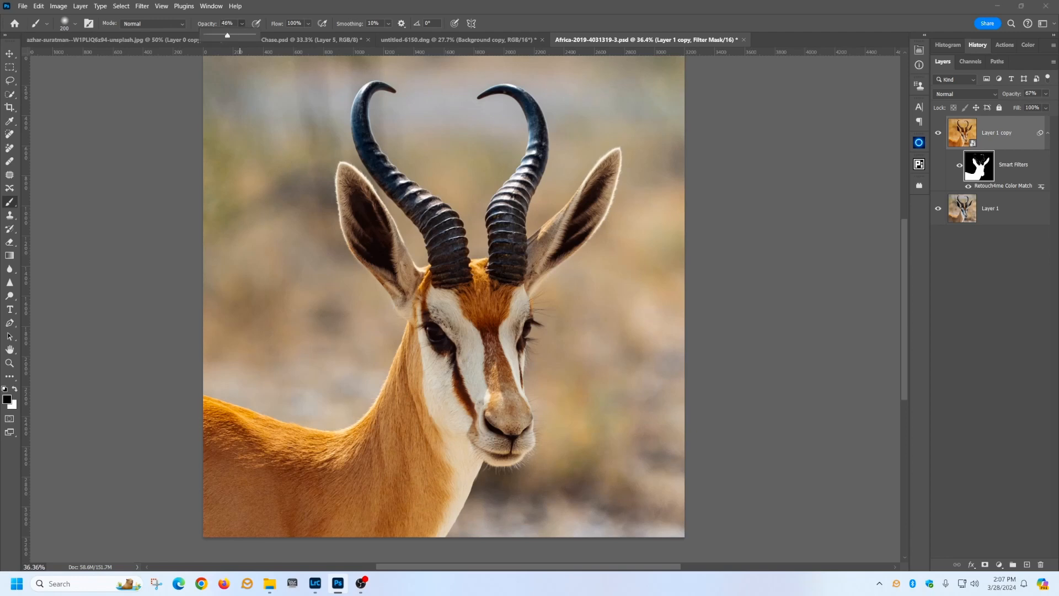
left_click(405, 278)
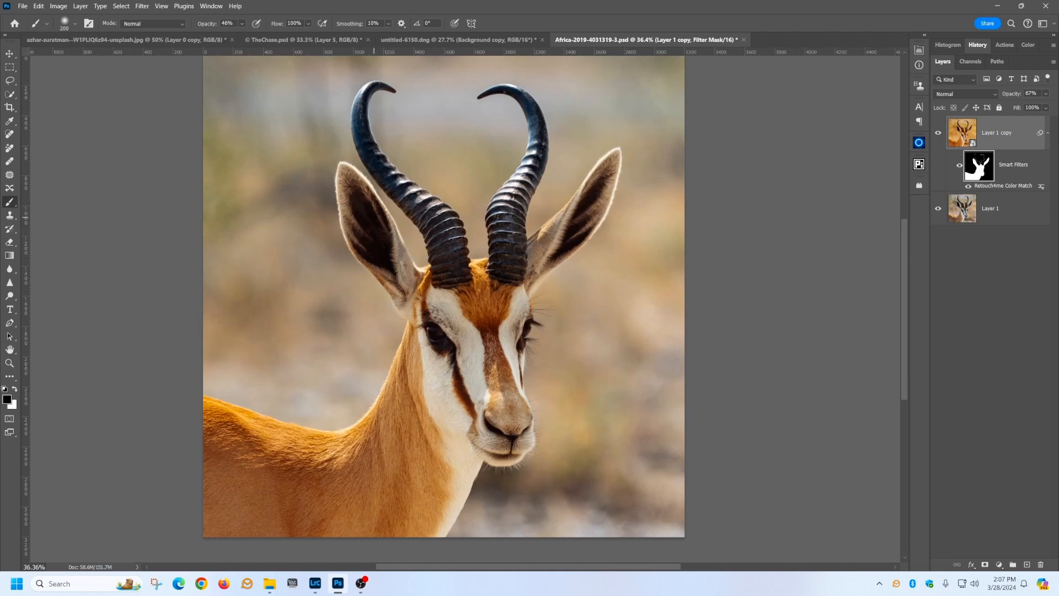
left_click_drag(407, 293, 448, 299)
scroll(557, 320, "down", 1)
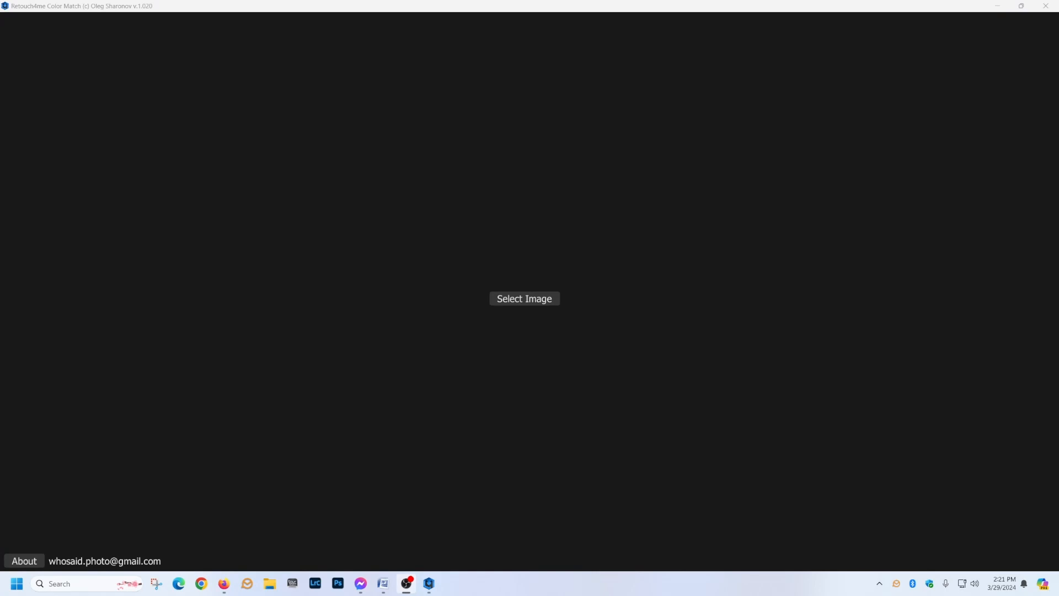
Open the perched bird photo from the Testing folder in the standalone Retouch4me Color Match app
left_click(524, 298)
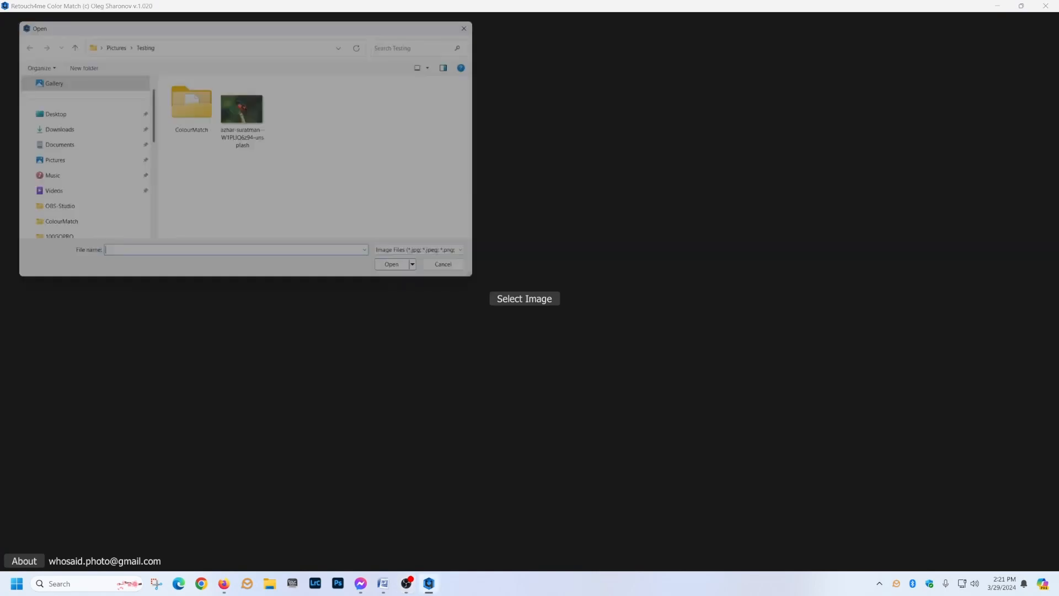
double_click(244, 110)
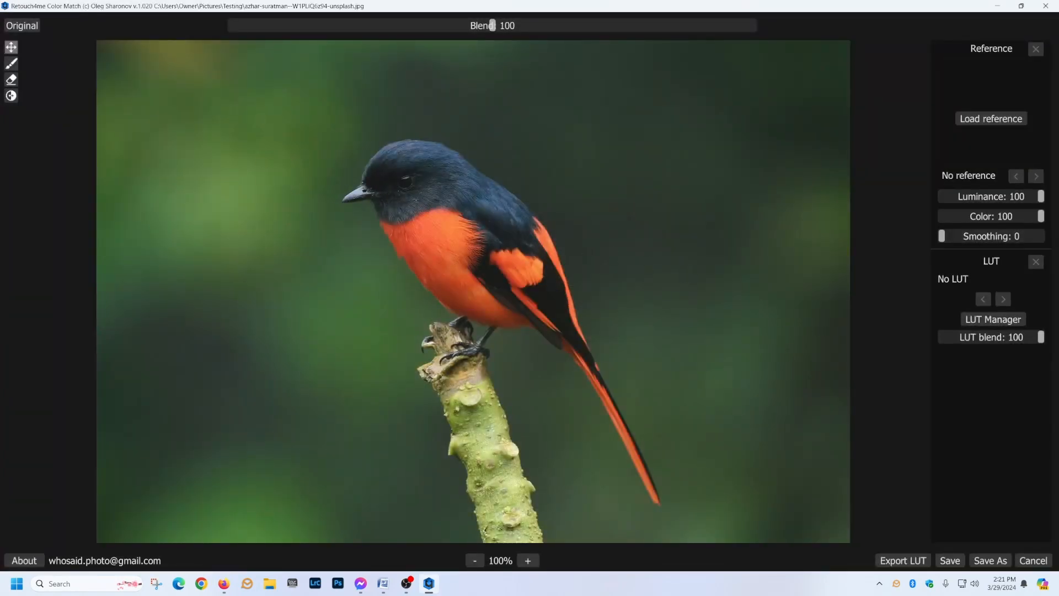
Browse the cloud LUT collections and apply the MW8 Blue Tint LUT from Top25 to the bird photo
left_click(993, 320)
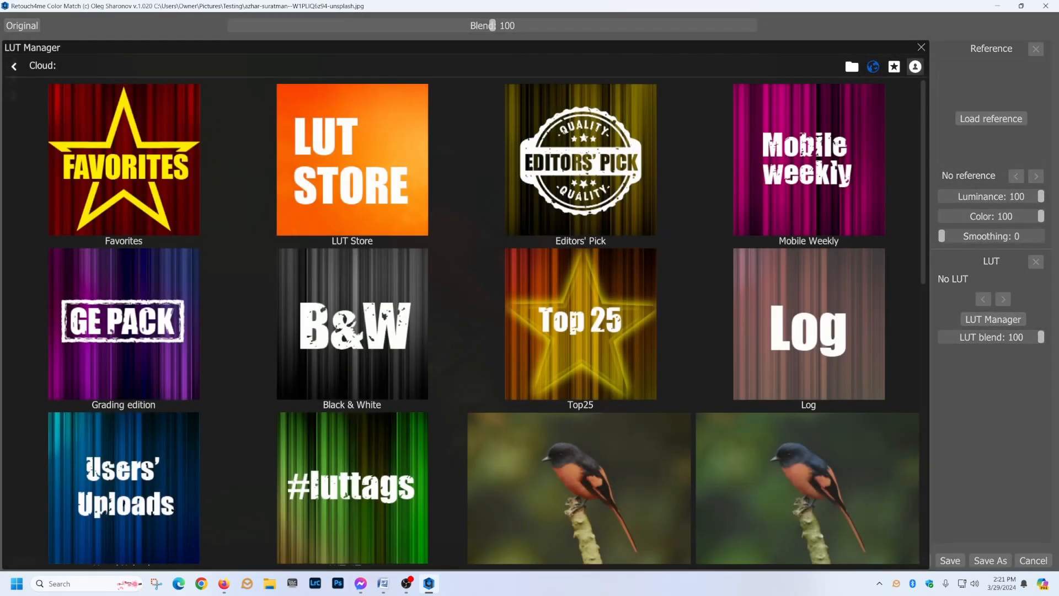
scroll(468, 321, "down", 5)
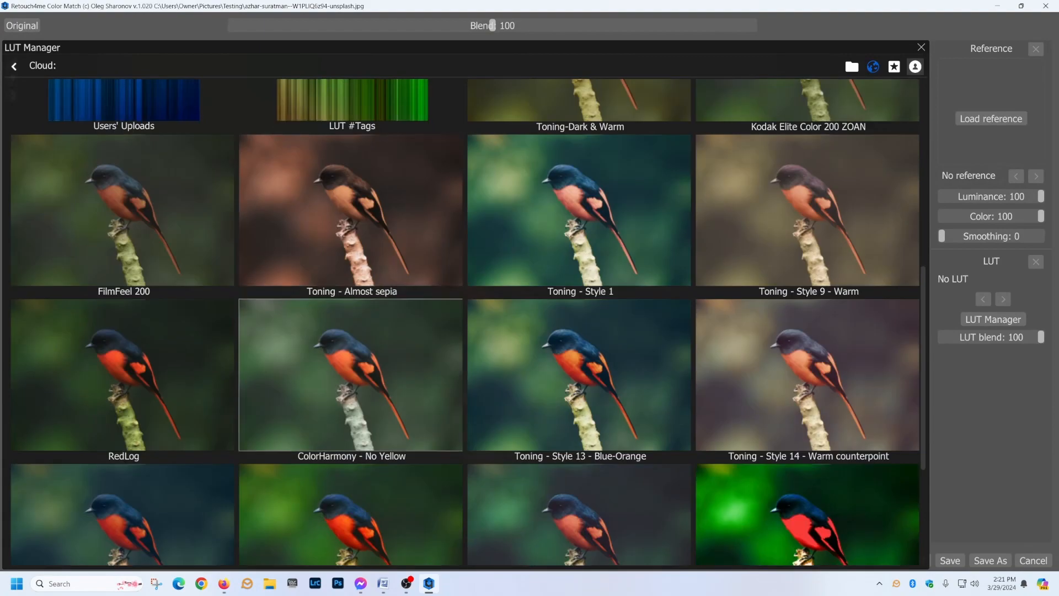
scroll(468, 321, "up", 5)
scroll(468, 322, "down", 7)
scroll(468, 322, "up", 7)
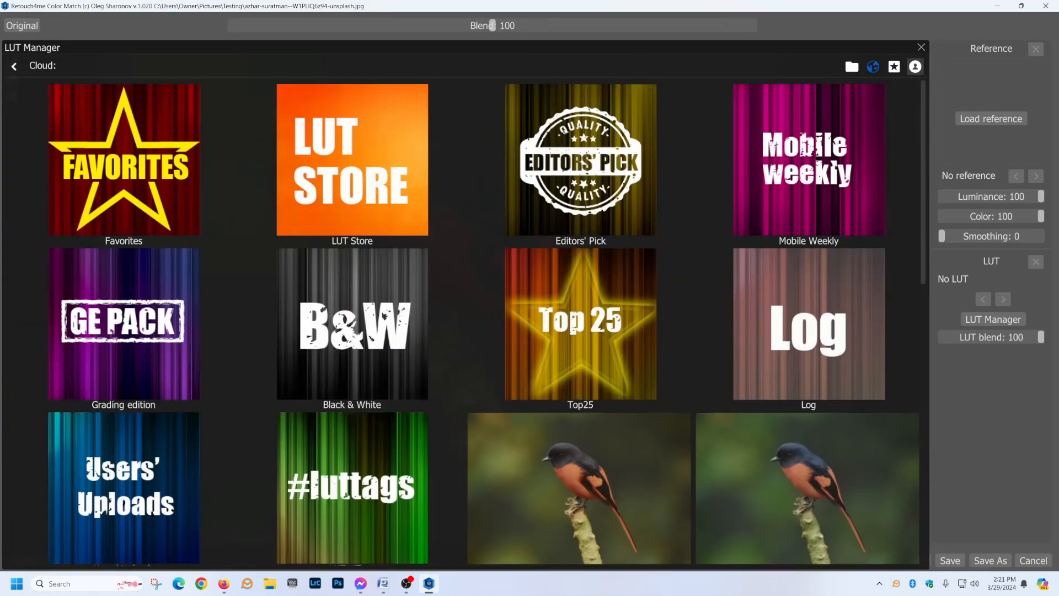
left_click(468, 326)
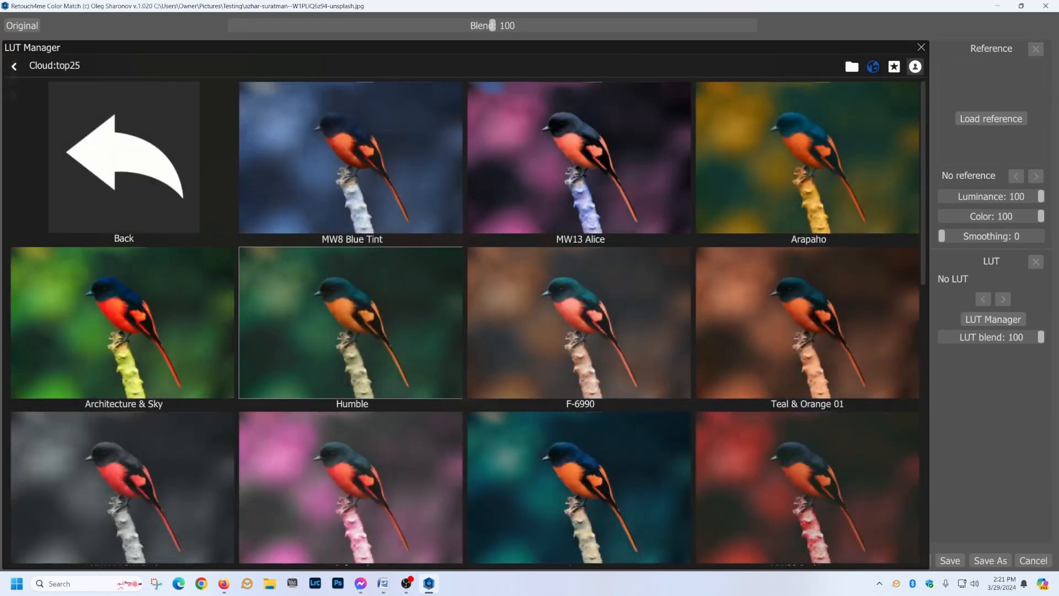
left_click(364, 186)
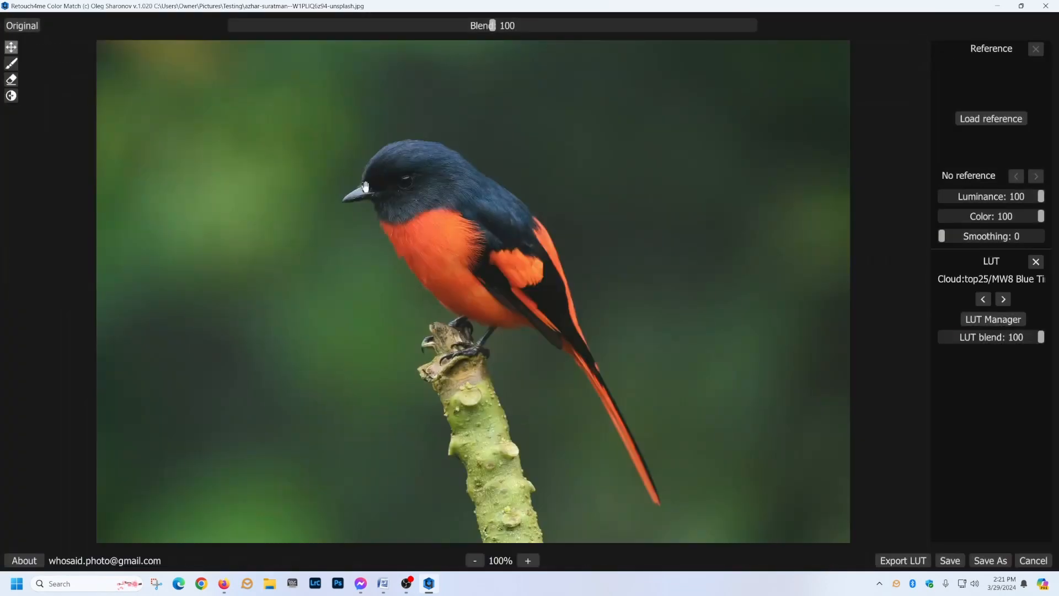
scroll(459, 306, "up", 1)
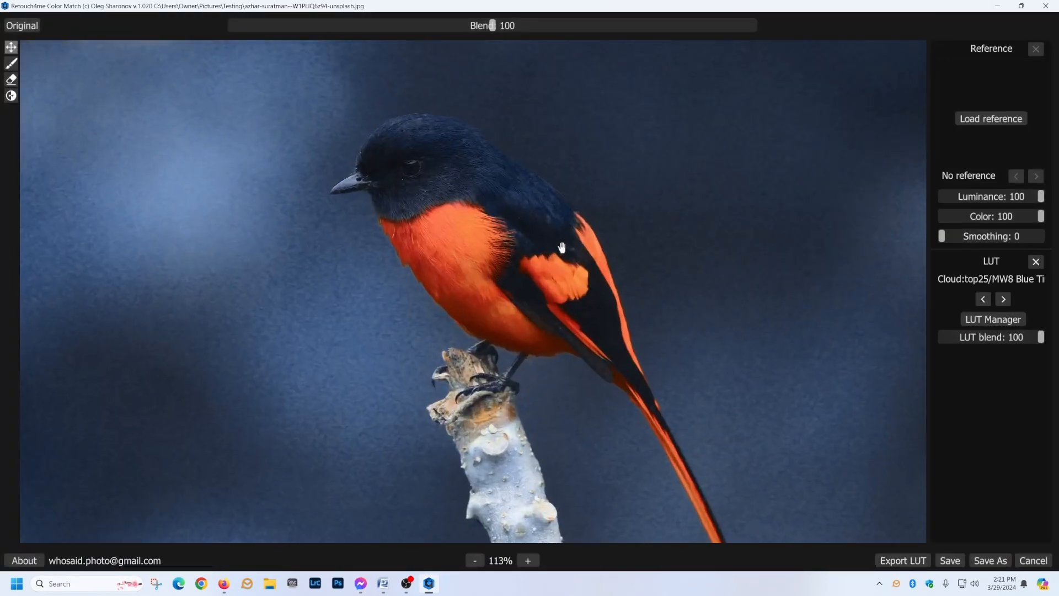
scroll(556, 249, "down", 3)
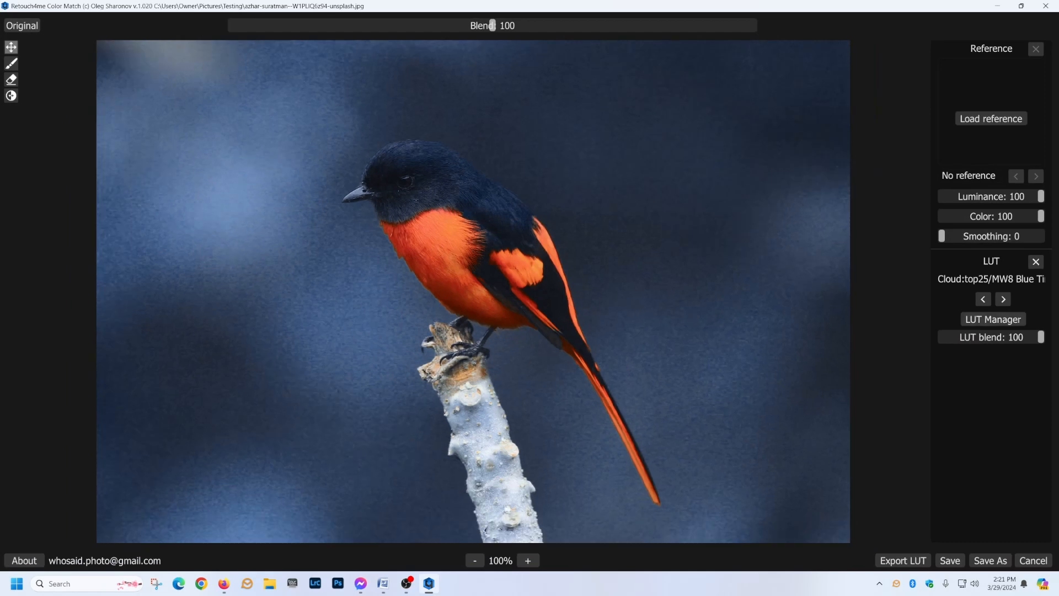
Reopen the LUT Manager and look through the previews in the Top25 collection
left_click(993, 319)
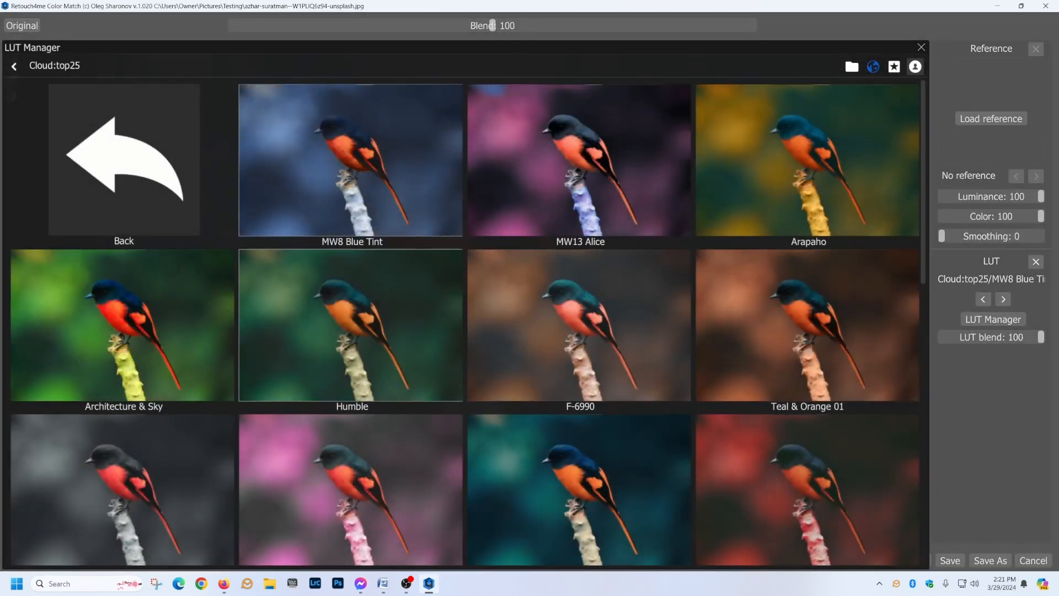
scroll(468, 322, "down", 8)
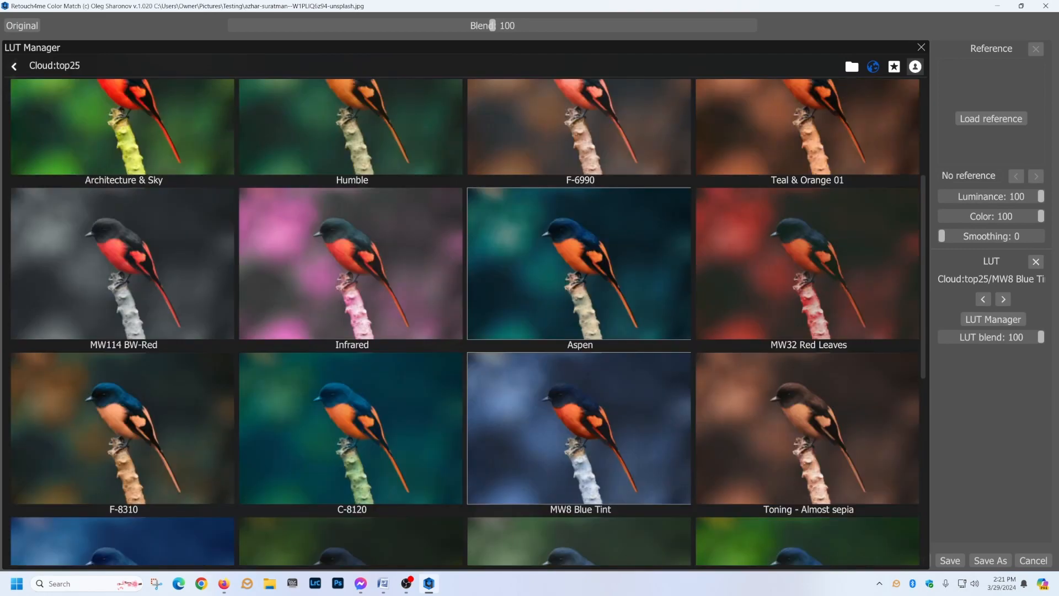
scroll(469, 321, "up", 2)
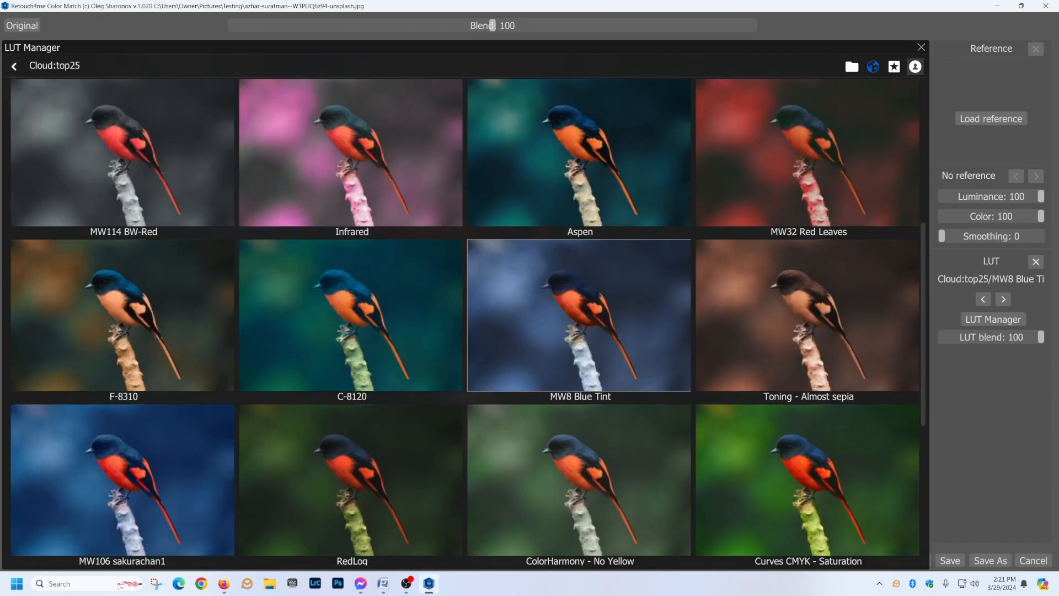
scroll(468, 322, "down", 6)
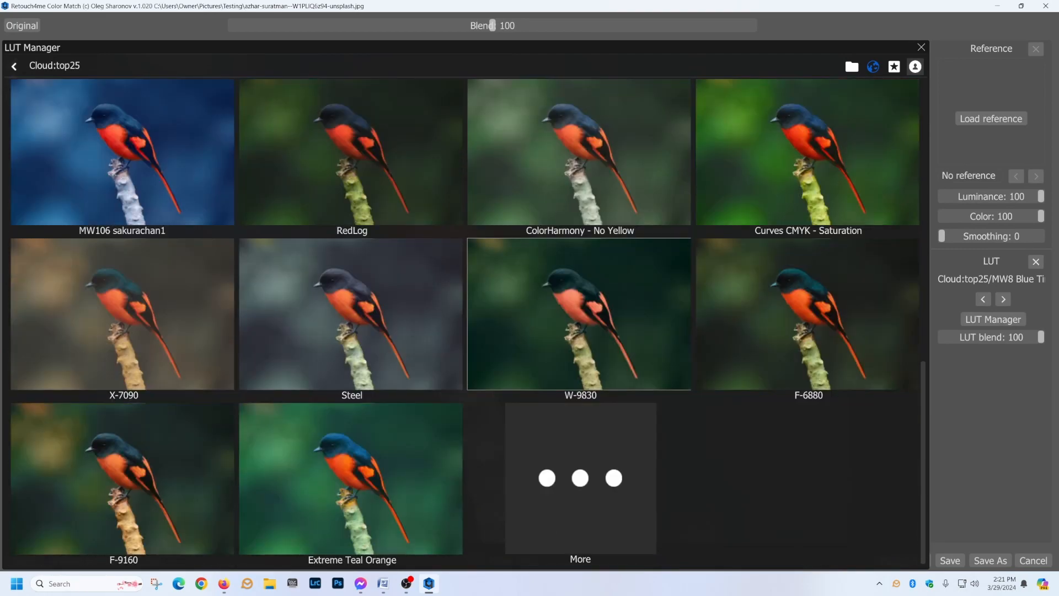
scroll(469, 322, "up", 12)
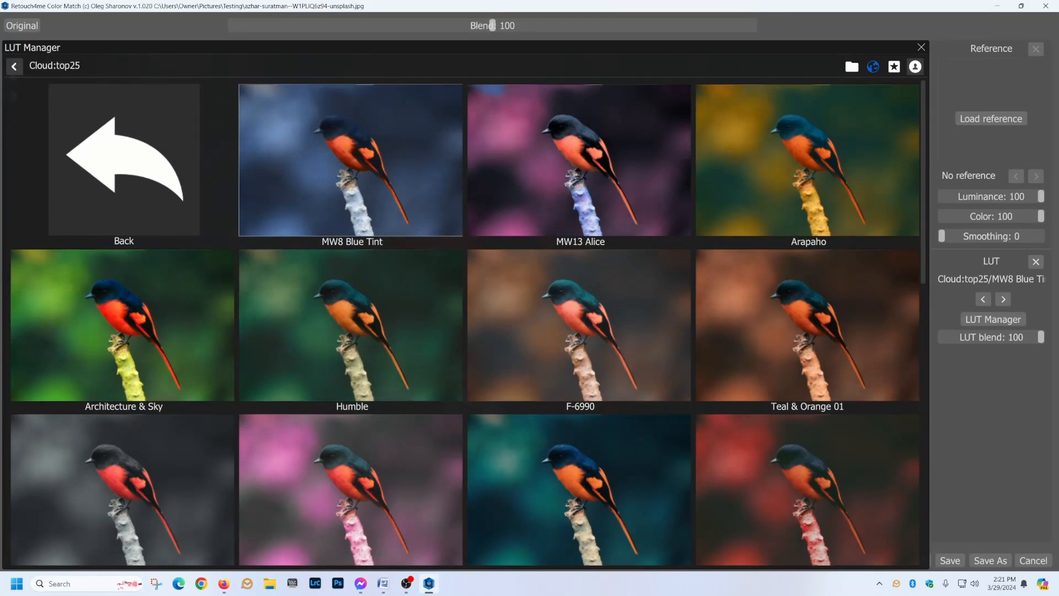
Look through the LUT previews of the Grading edition cloud collection and return to the cloud overview
left_click(13, 66)
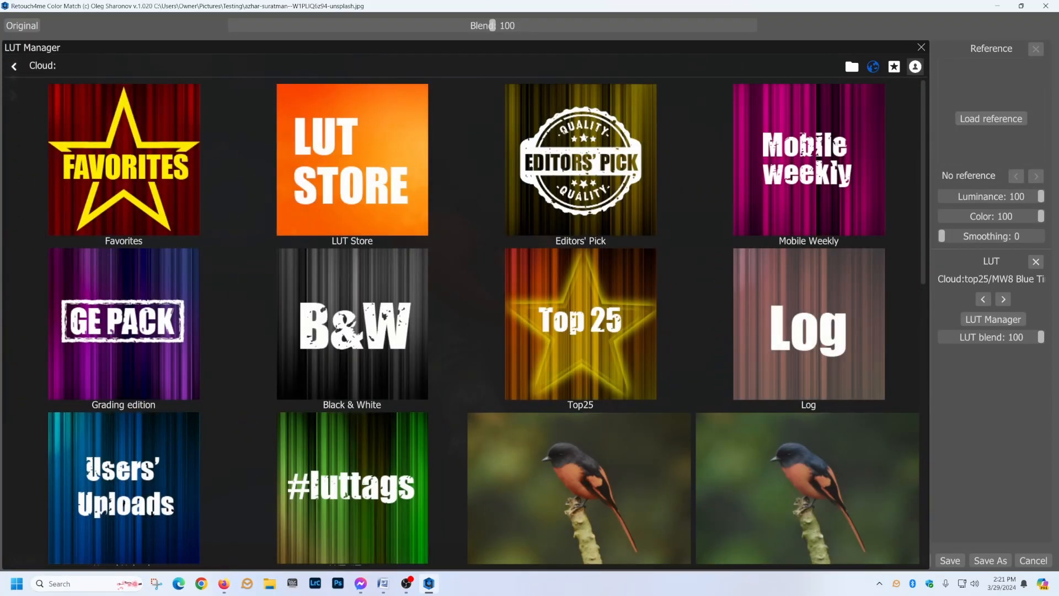
left_click(123, 324)
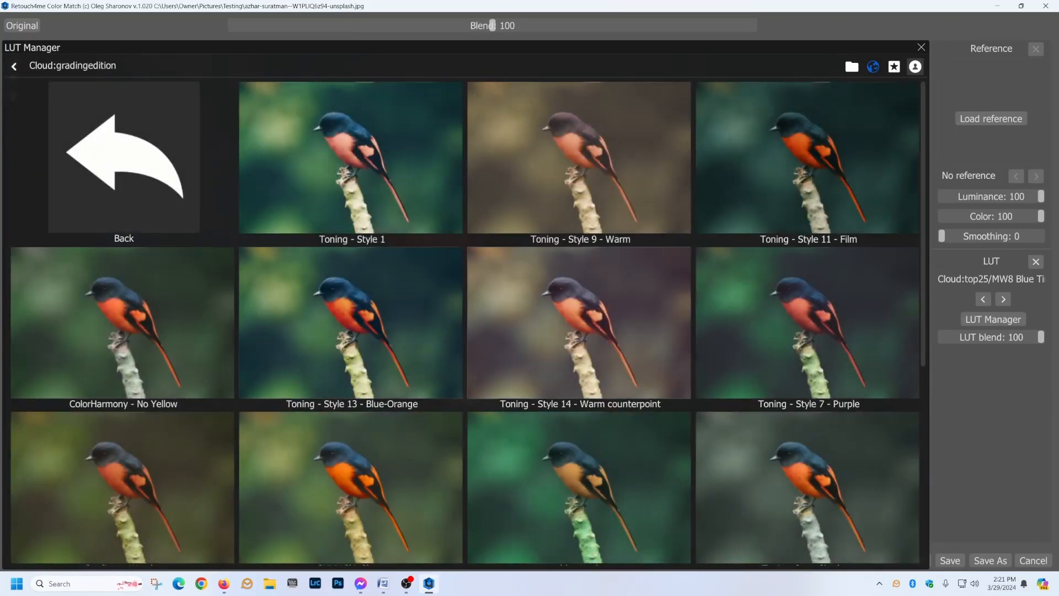
scroll(579, 321, "down", 6)
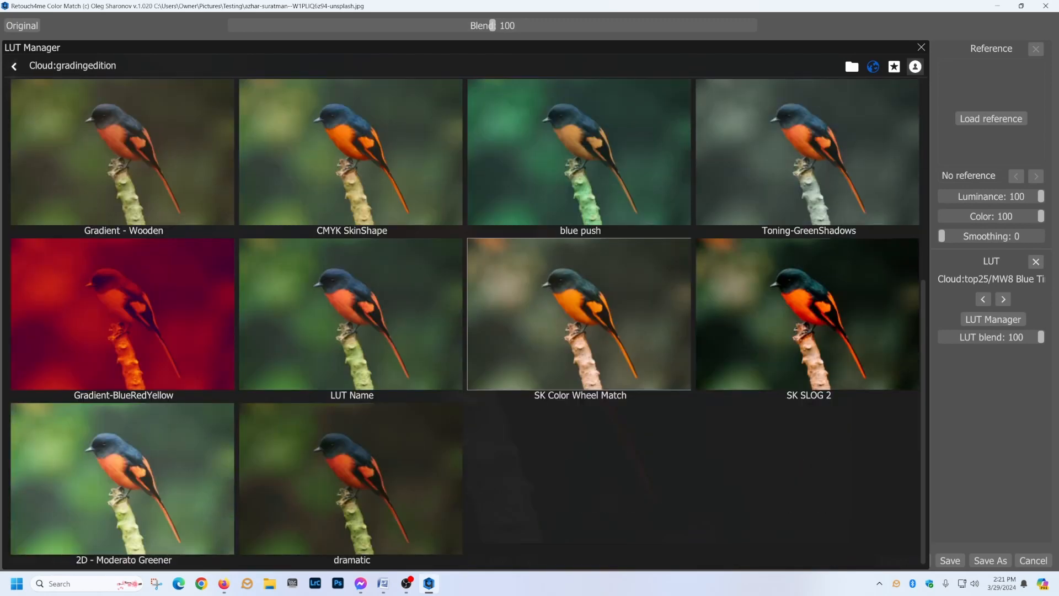
scroll(579, 322, "up", 6)
left_click(13, 67)
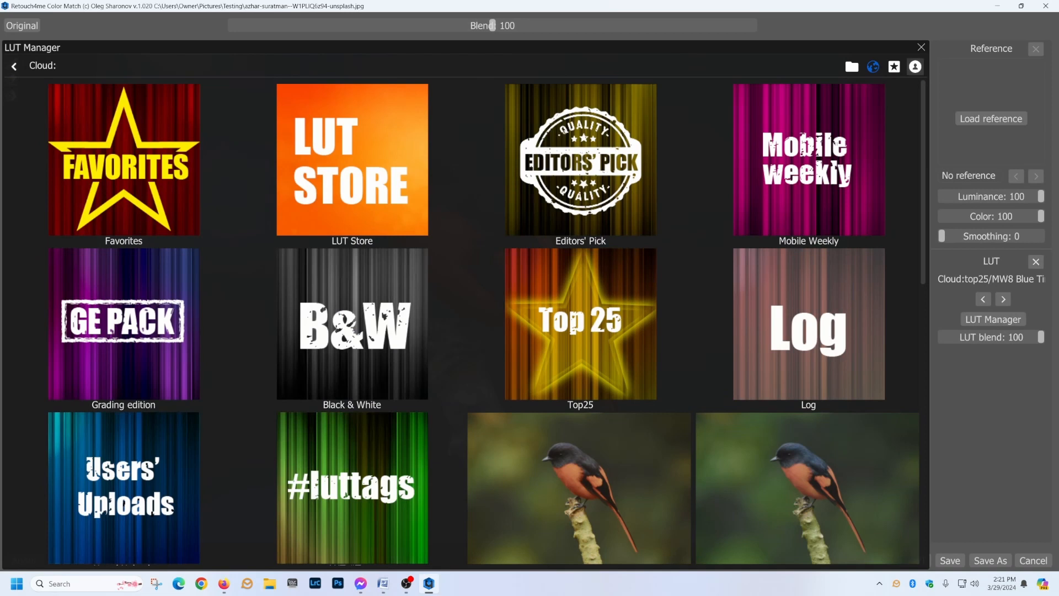
Look through the LUT previews of the Mobile Weekly cloud collection and return to the cloud overview
left_click(809, 160)
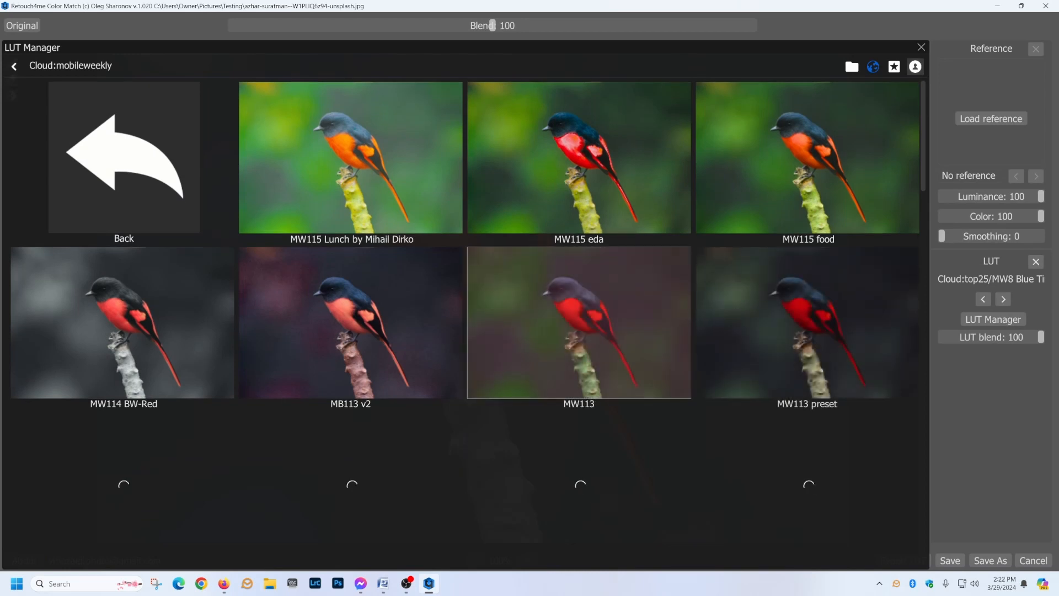
scroll(579, 309, "down", 1)
scroll(469, 320, "down", 4)
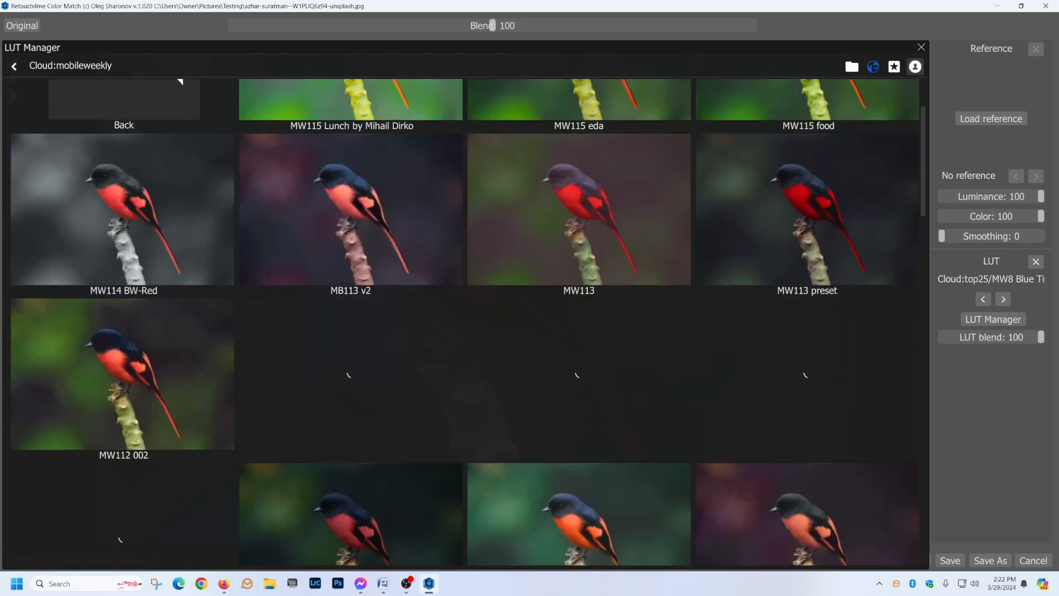
scroll(469, 320, "down", 4)
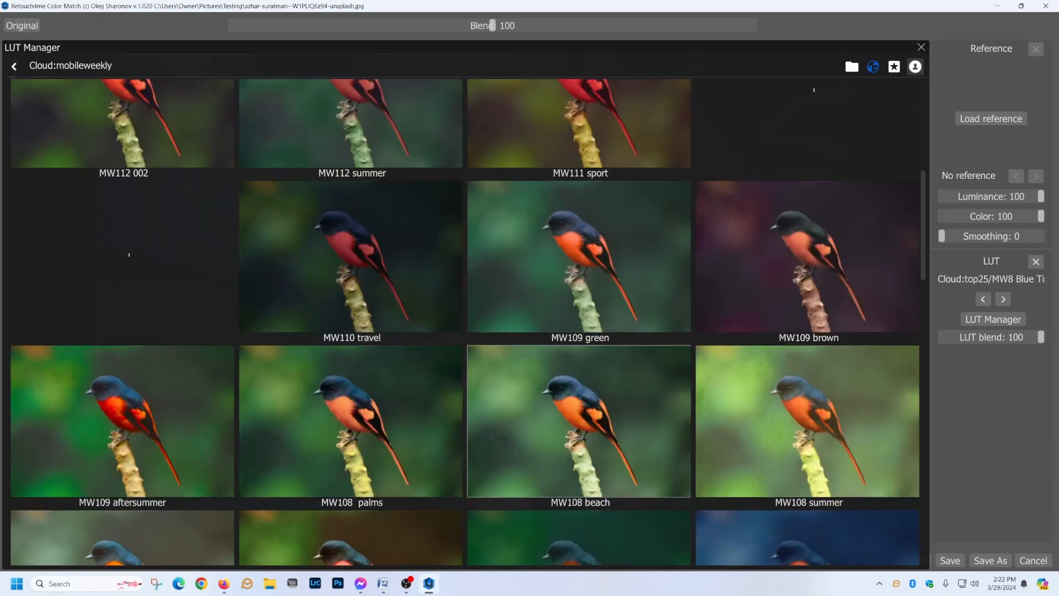
scroll(469, 319, "down", 3)
scroll(469, 320, "up", 12)
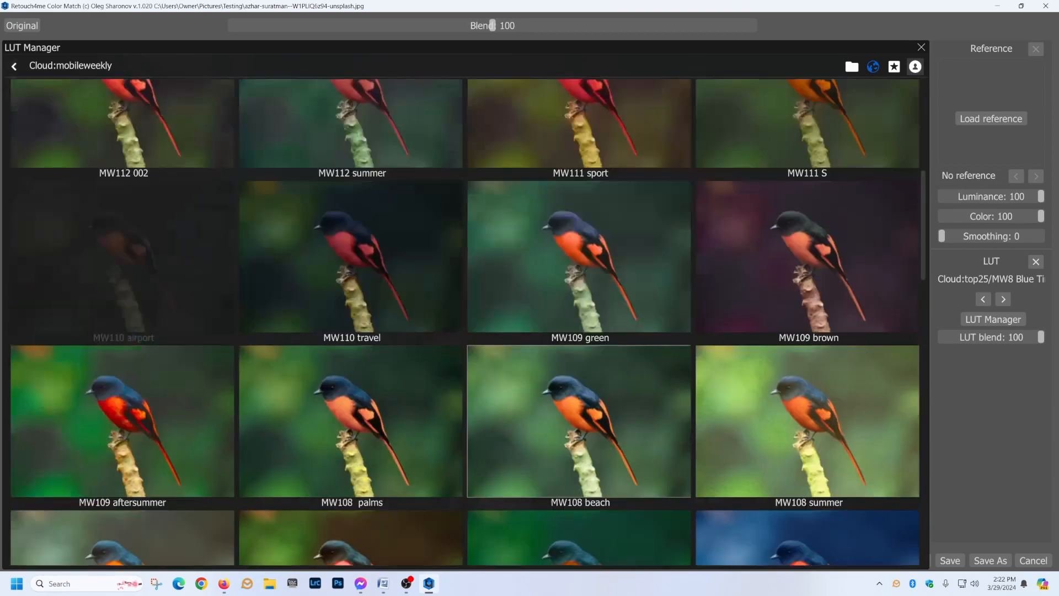
left_click(15, 67)
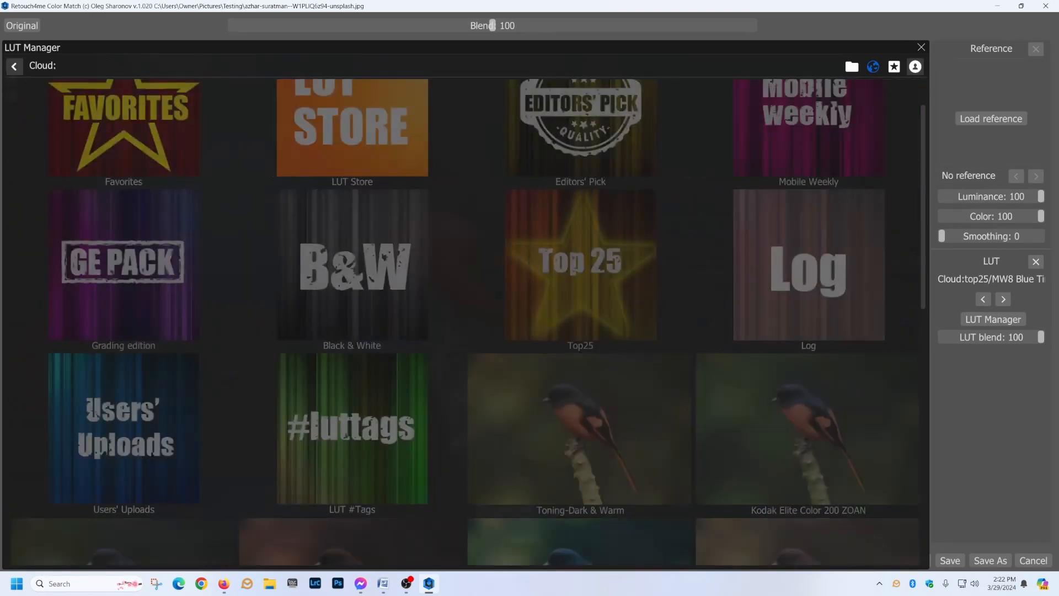
Look through the individual LUTs below the cloud collections, and examine the Users' Uploads collection
scroll(469, 320, "down", 2)
scroll(579, 314, "down", 5)
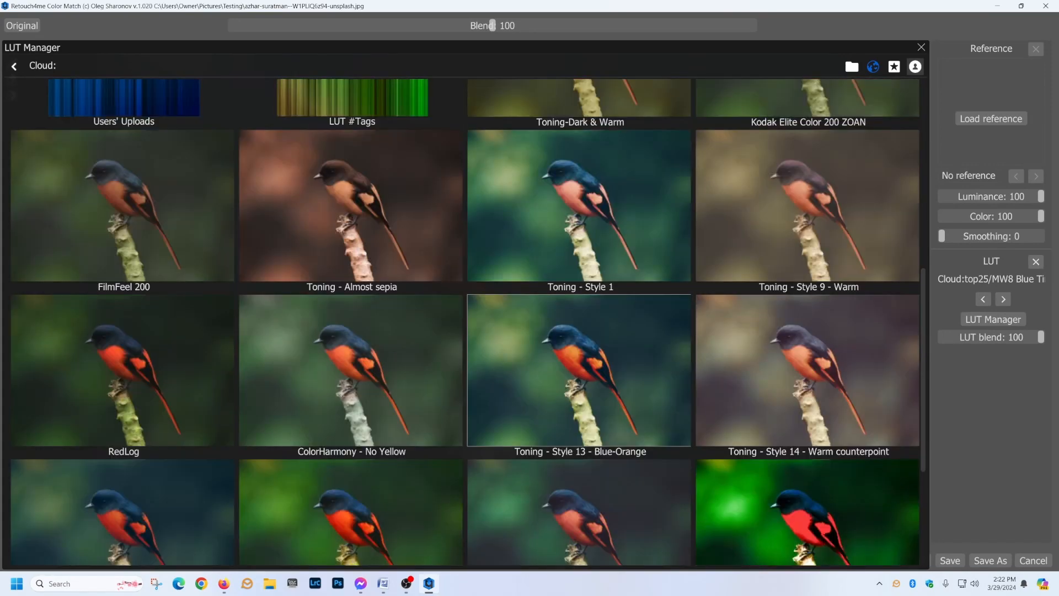
scroll(579, 315, "up", 4)
scroll(579, 314, "down", 8)
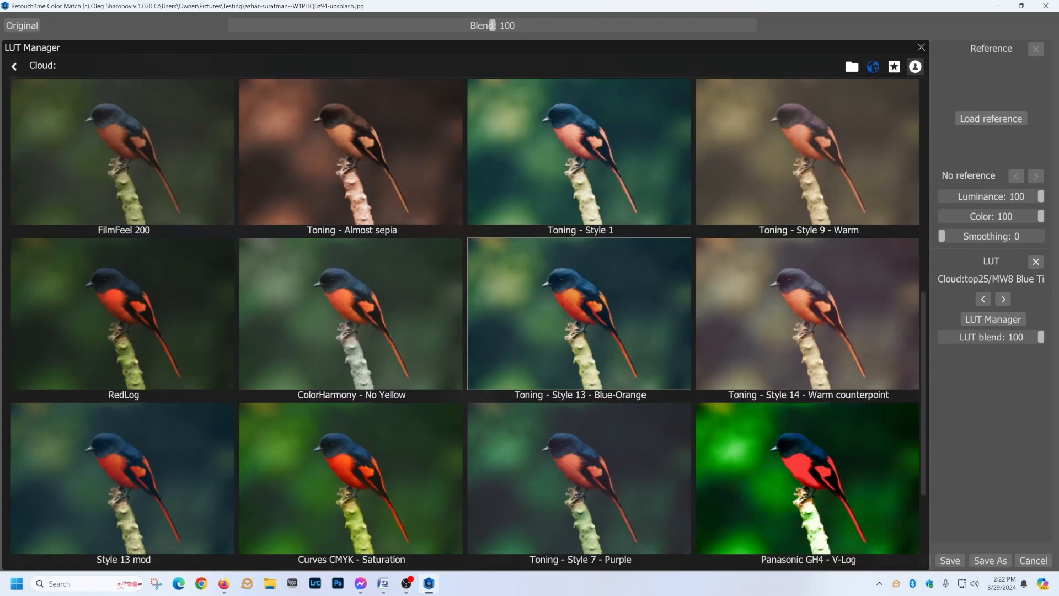
scroll(579, 314, "down", 3)
scroll(580, 314, "up", 10)
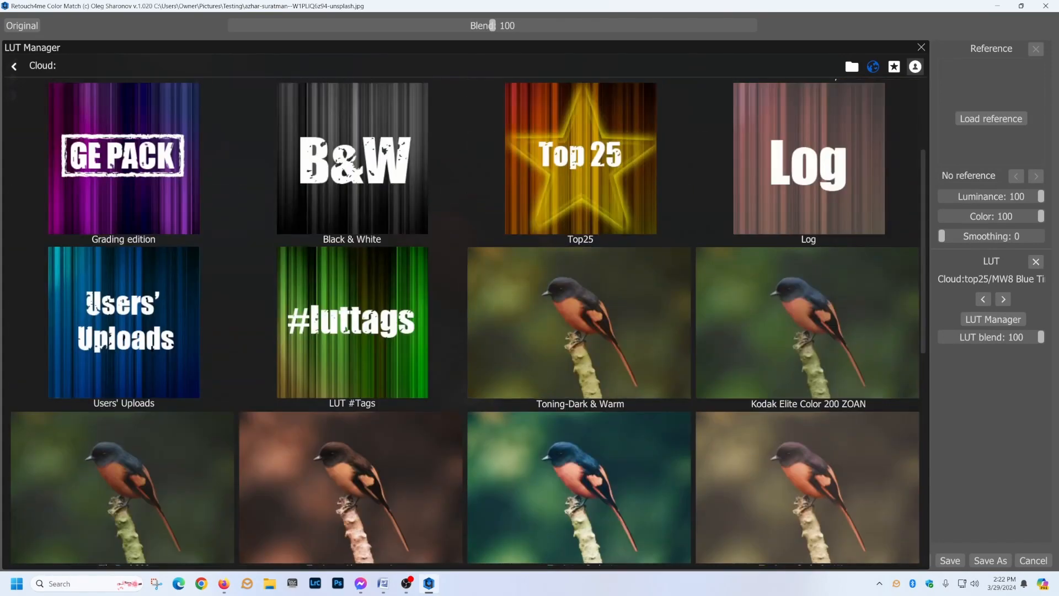
left_click(123, 326)
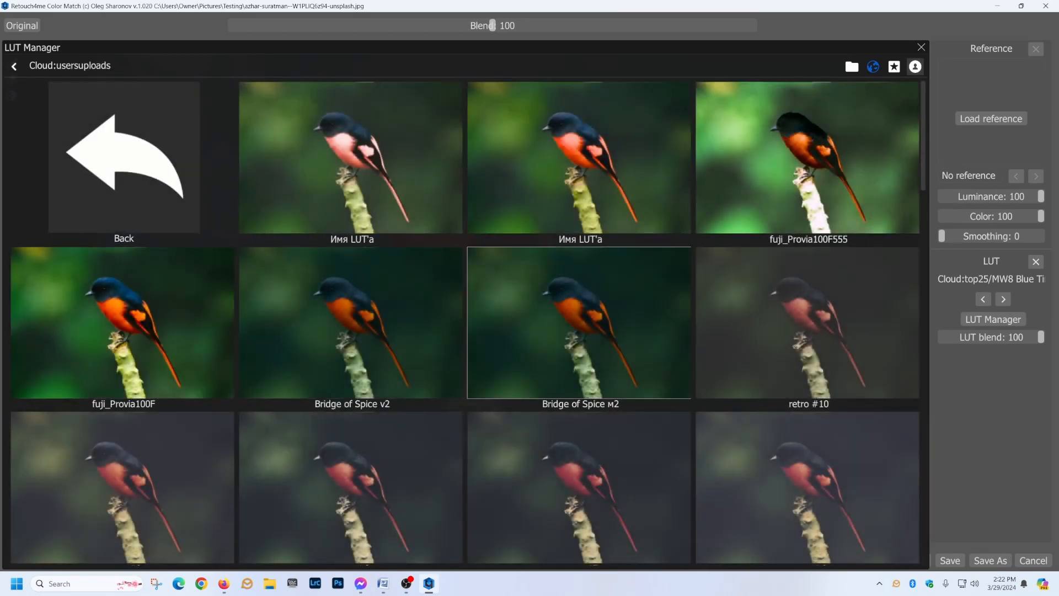
scroll(580, 287, "down", 10)
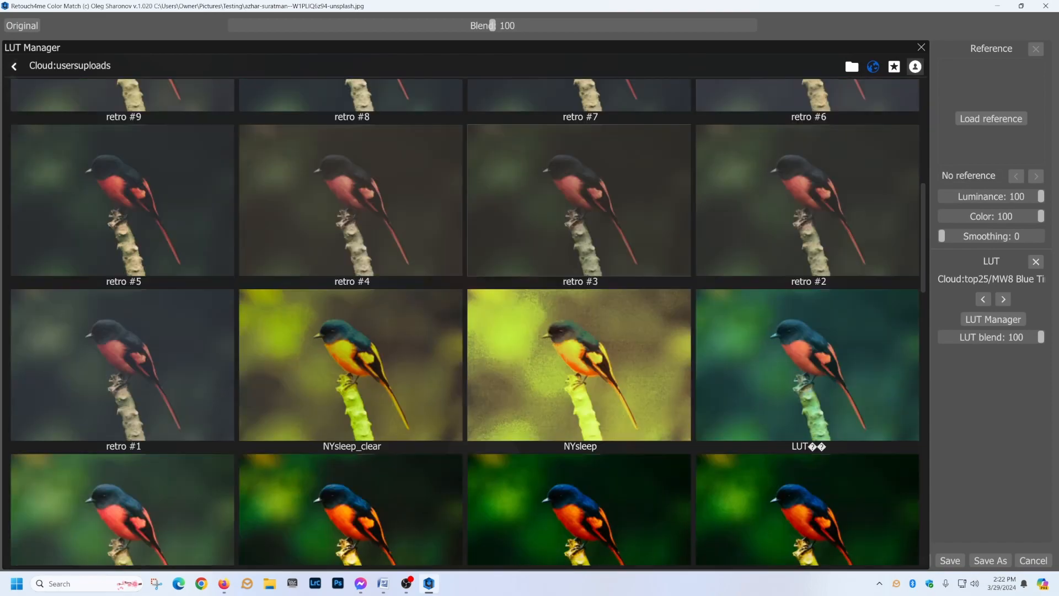
scroll(579, 298, "down", 10)
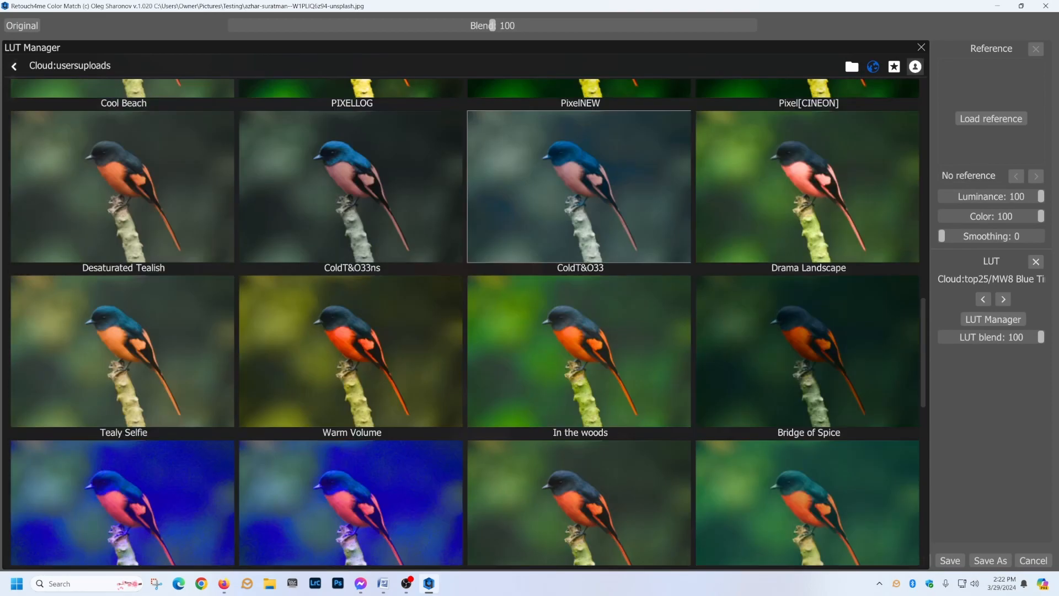
scroll(468, 322, "up", 10)
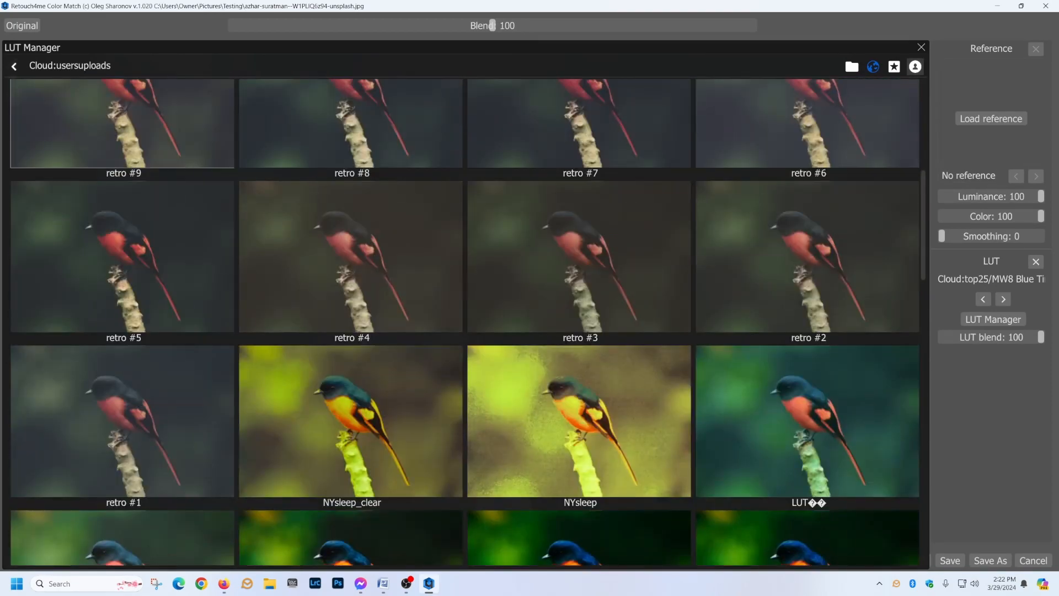
left_click(14, 66)
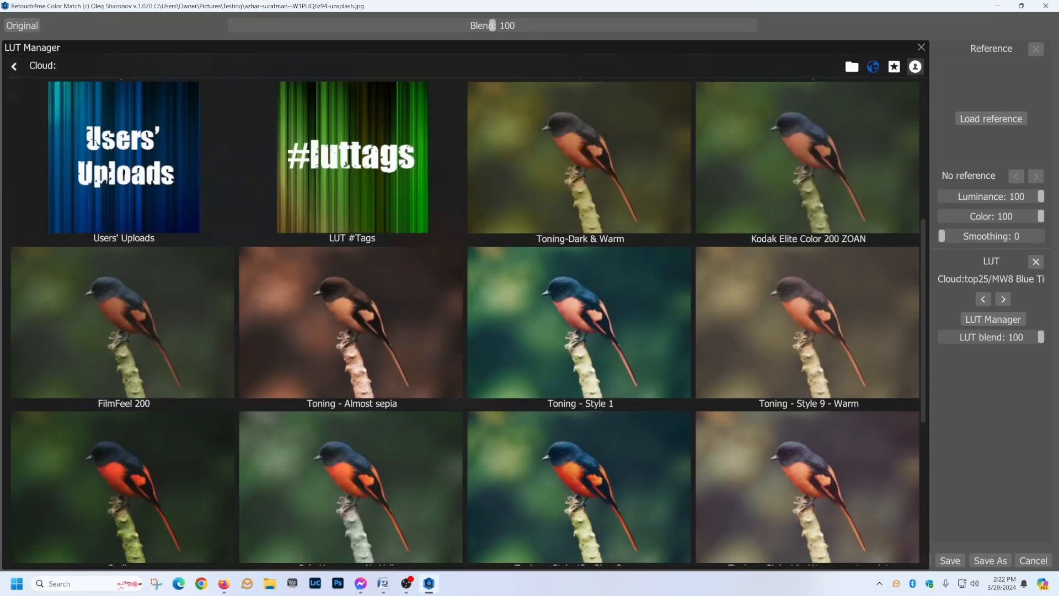
Examine the packs and LUT previews in the Editors' Pick collection, and review the cloud overview's individual LUTs again
scroll(524, 386, "up", 5)
scroll(469, 320, "up", 1)
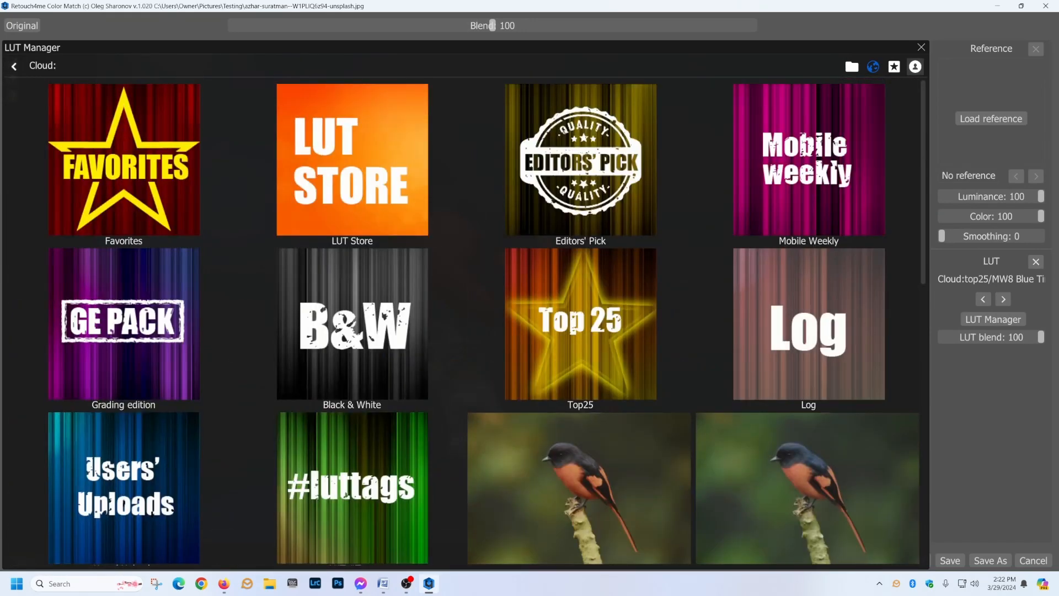
left_click(580, 159)
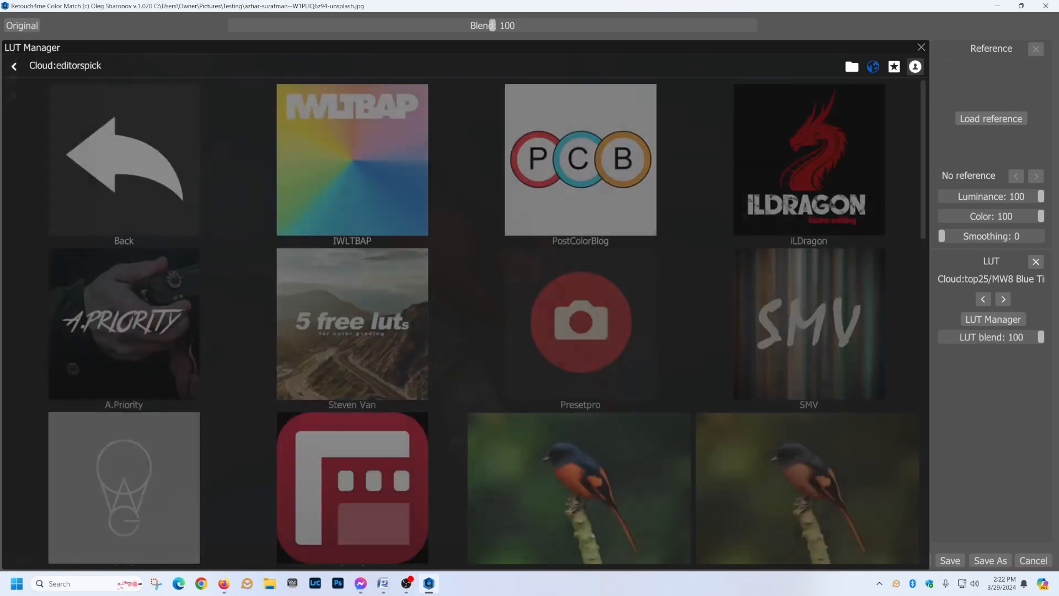
scroll(579, 386, "down", 10)
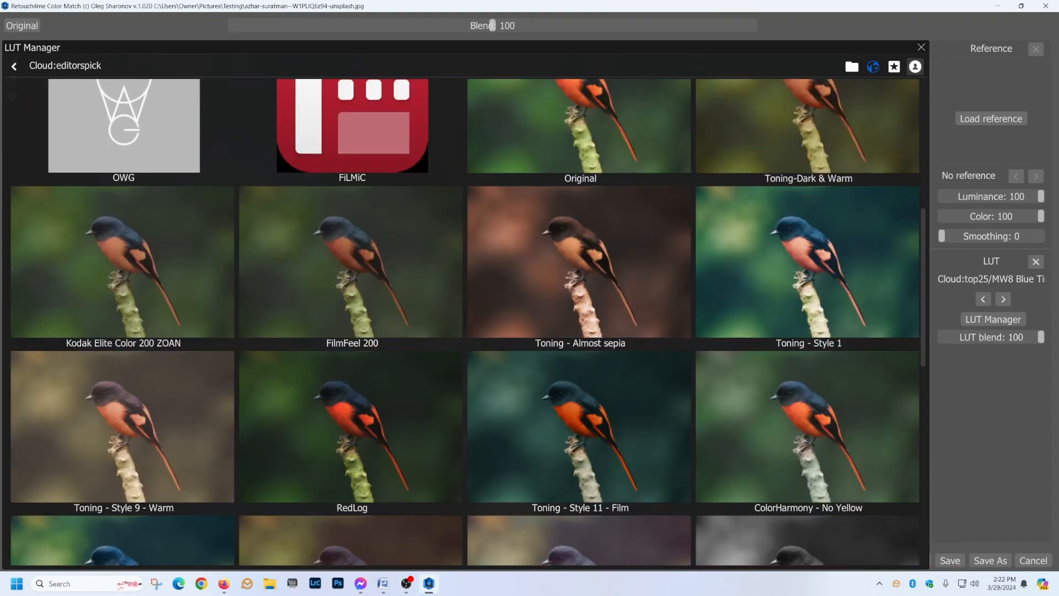
scroll(579, 386, "down", 8)
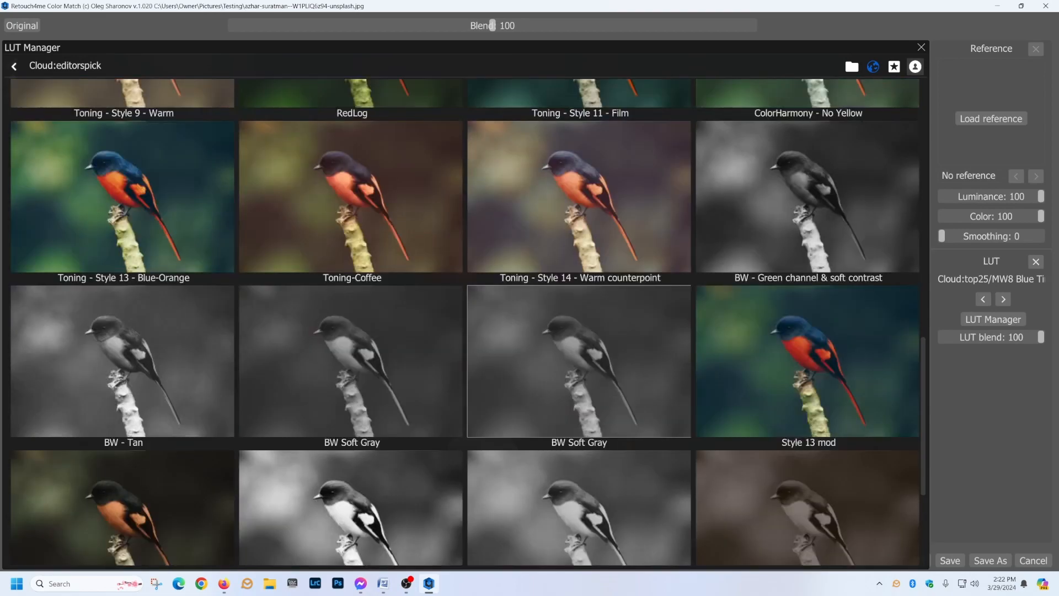
scroll(580, 386, "up", 15)
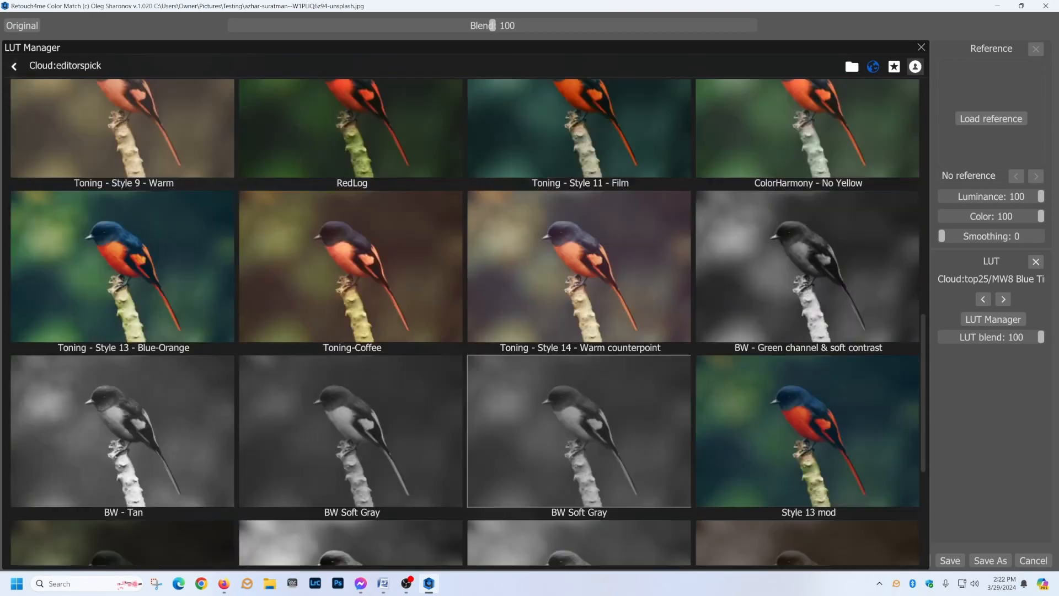
scroll(468, 322, "up", 4)
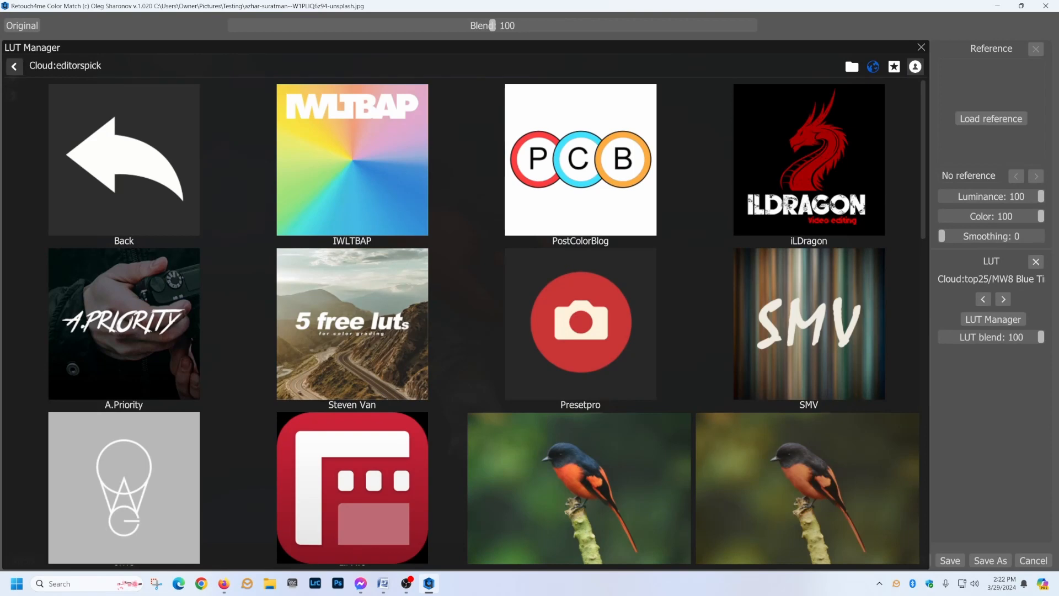
left_click(14, 65)
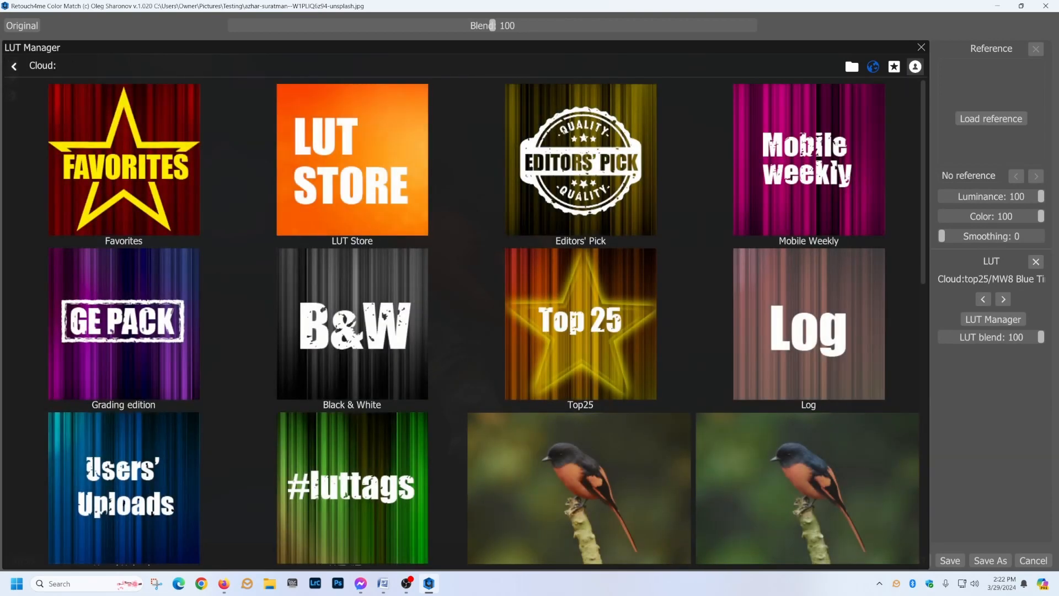
scroll(580, 331, "down", 3)
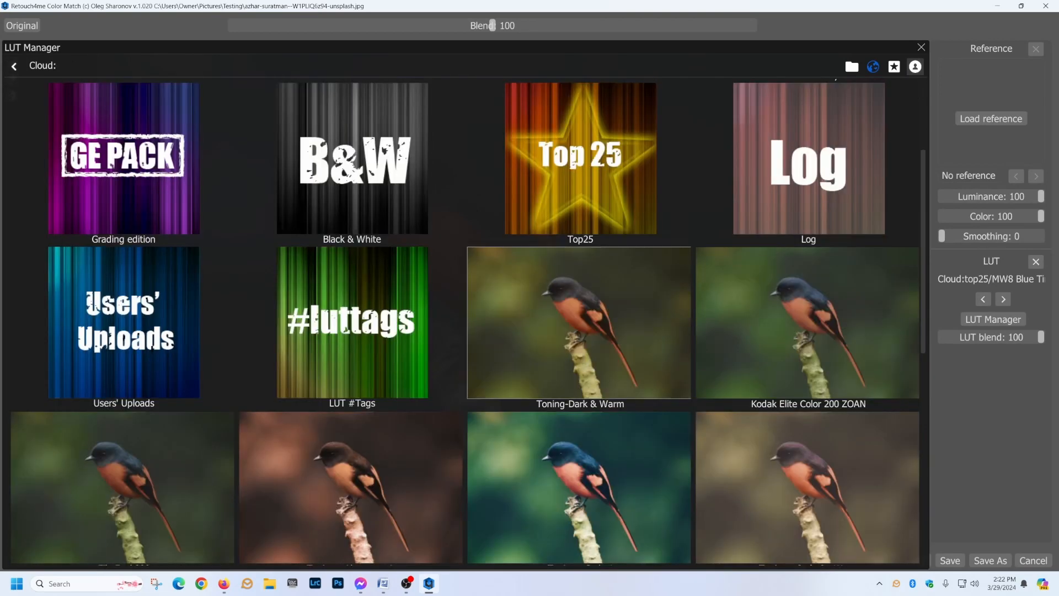
scroll(579, 323, "down", 6)
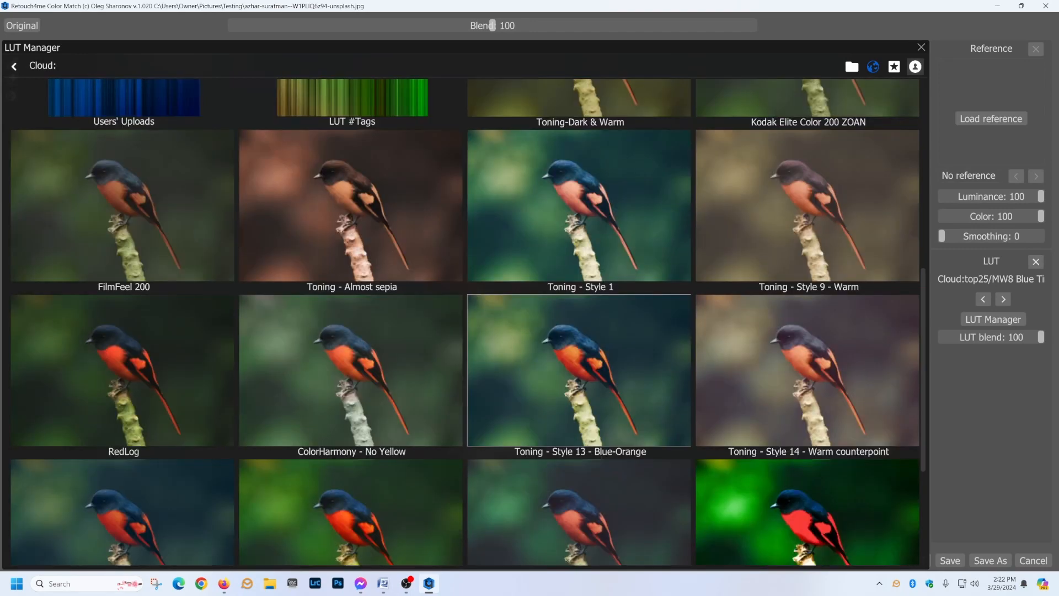
scroll(579, 322, "down", 3)
scroll(580, 322, "up", 12)
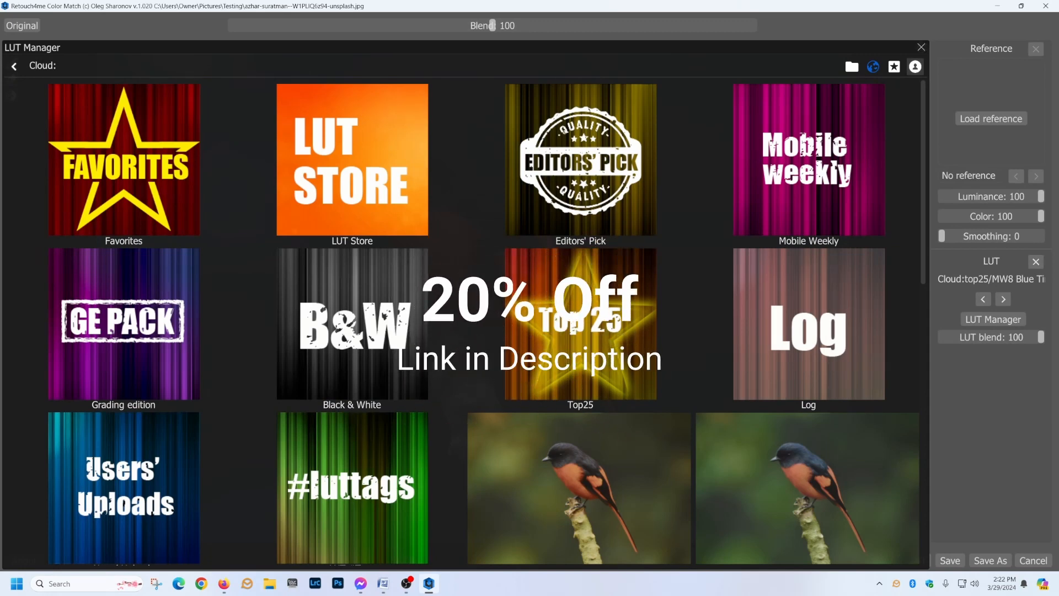
Close the LUT Manager and set the LUT blend of the MW8 Blue Tint LUT to 65
left_click(922, 48)
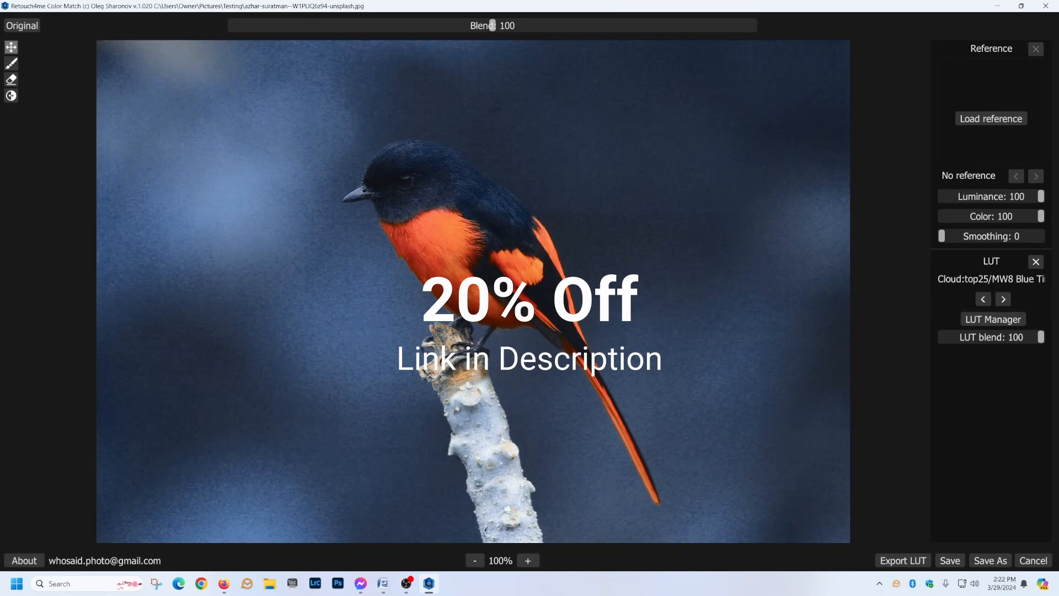
left_click_drag(1041, 337, 1006, 338)
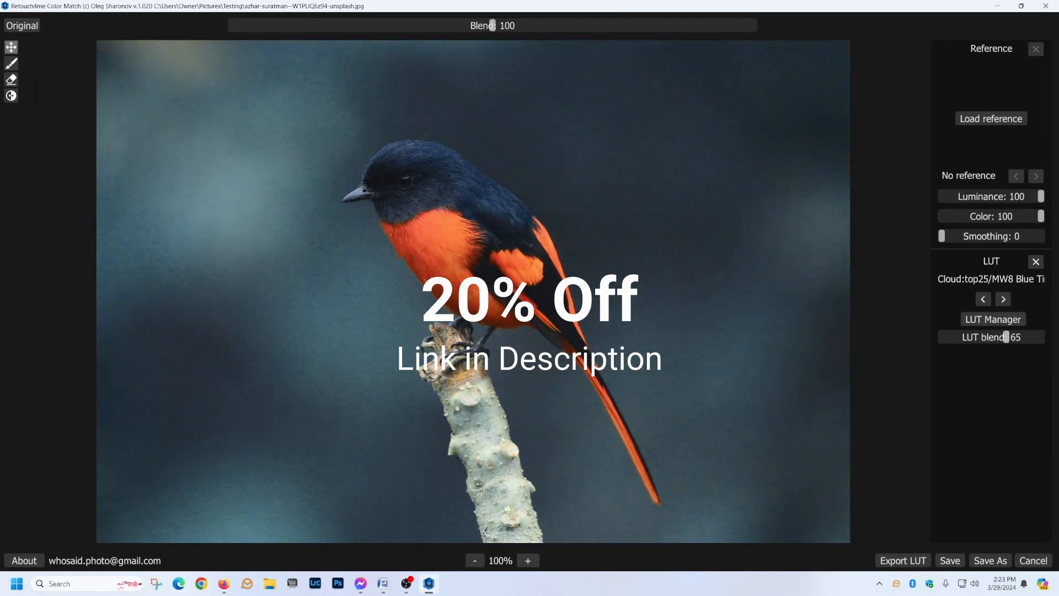